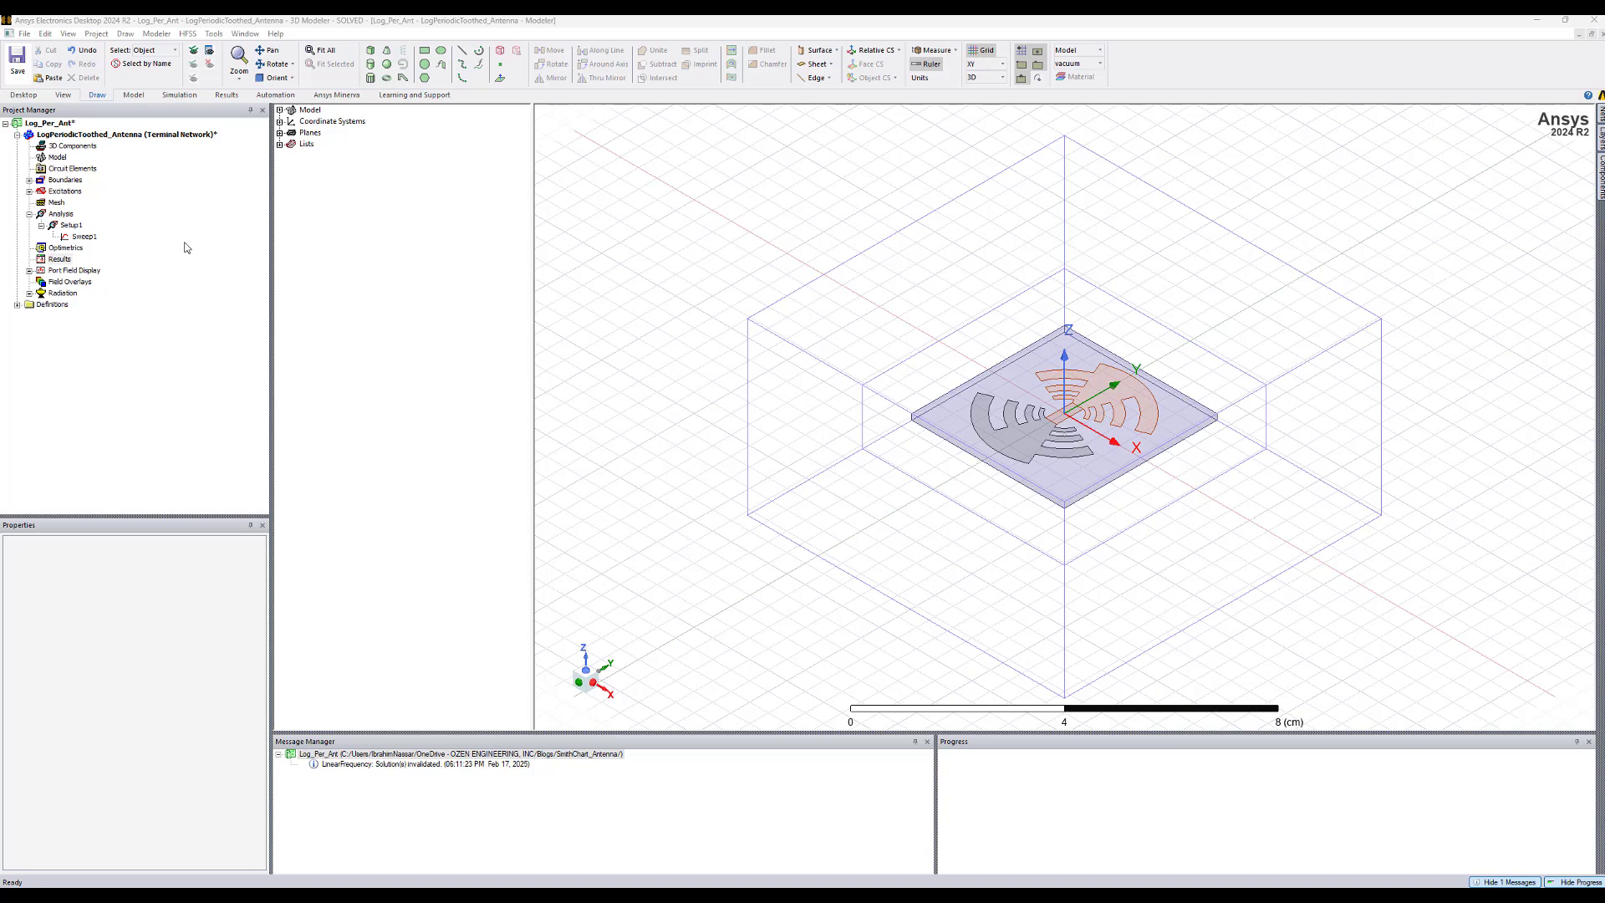
Step: Check the Setup1 solution frequency and the Sweep1 settings without changing them
double_click(72, 226)
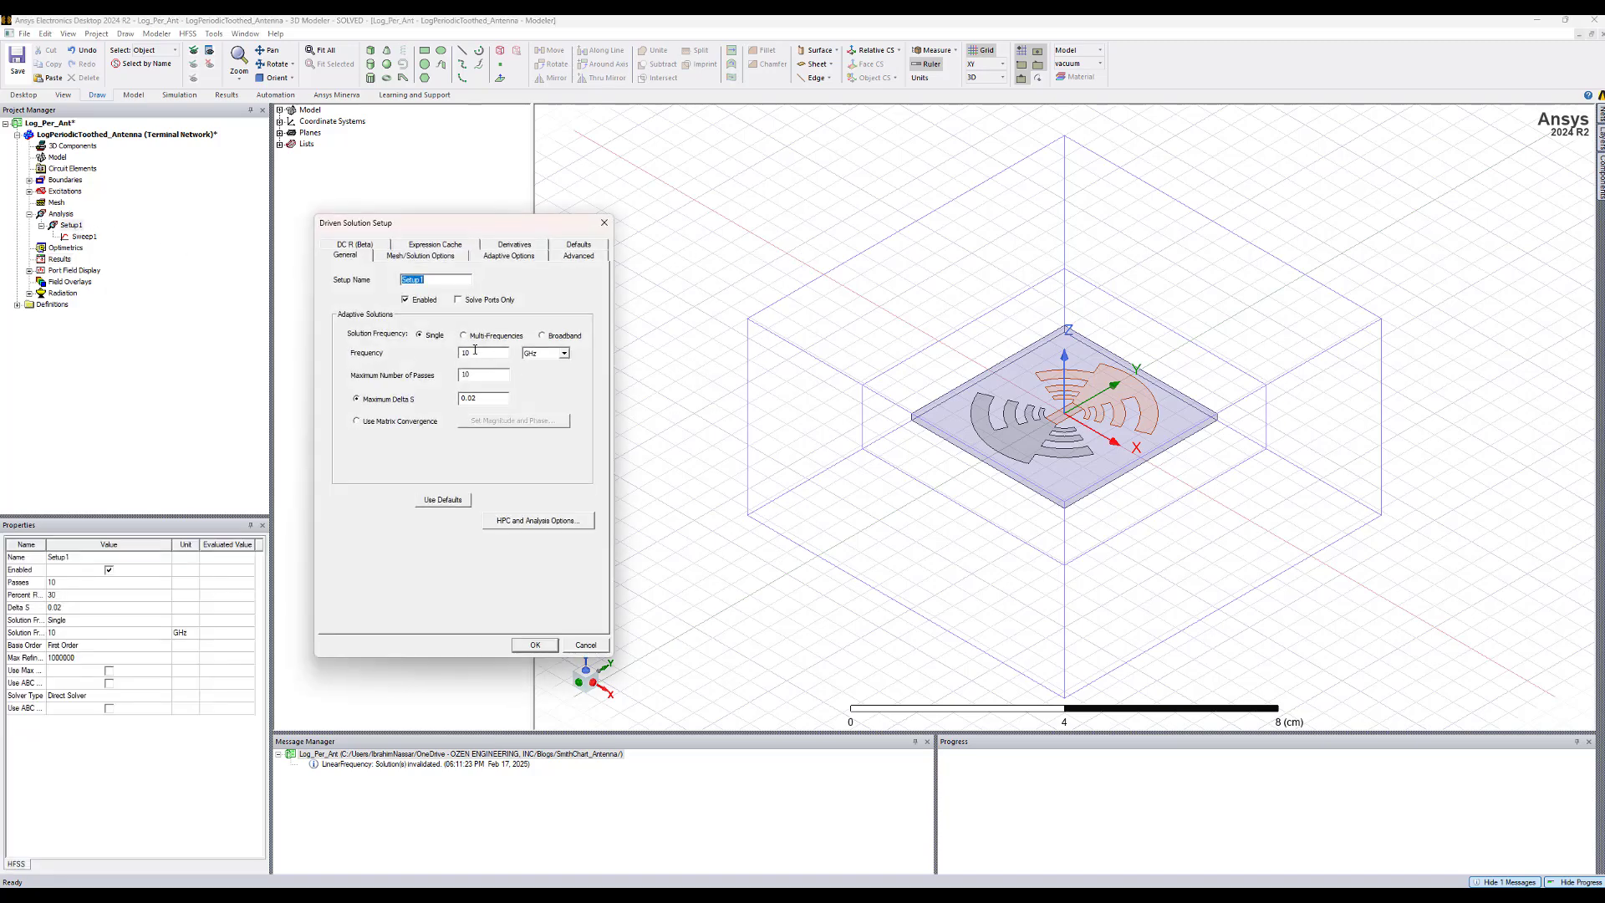
left_click(604, 223)
left_click(84, 236)
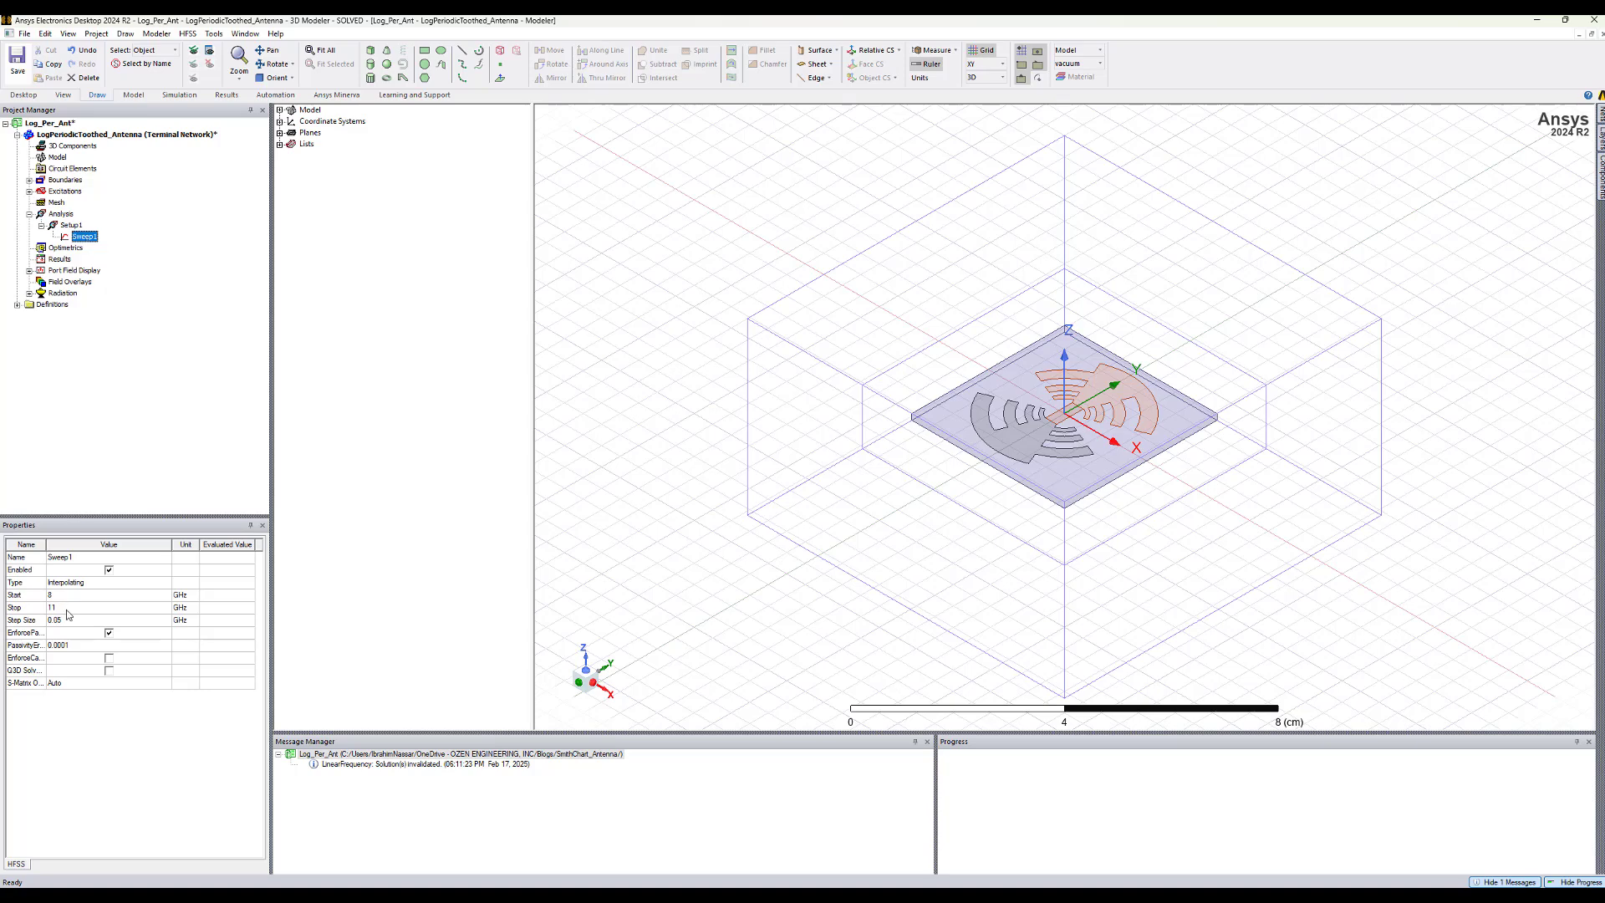
Step: Create a rectangular terminal S-parameter plot of dB(St(LP_T1,LP_T1)) across 8–11 GHz
right_click(61, 260)
mouse_move(242, 287)
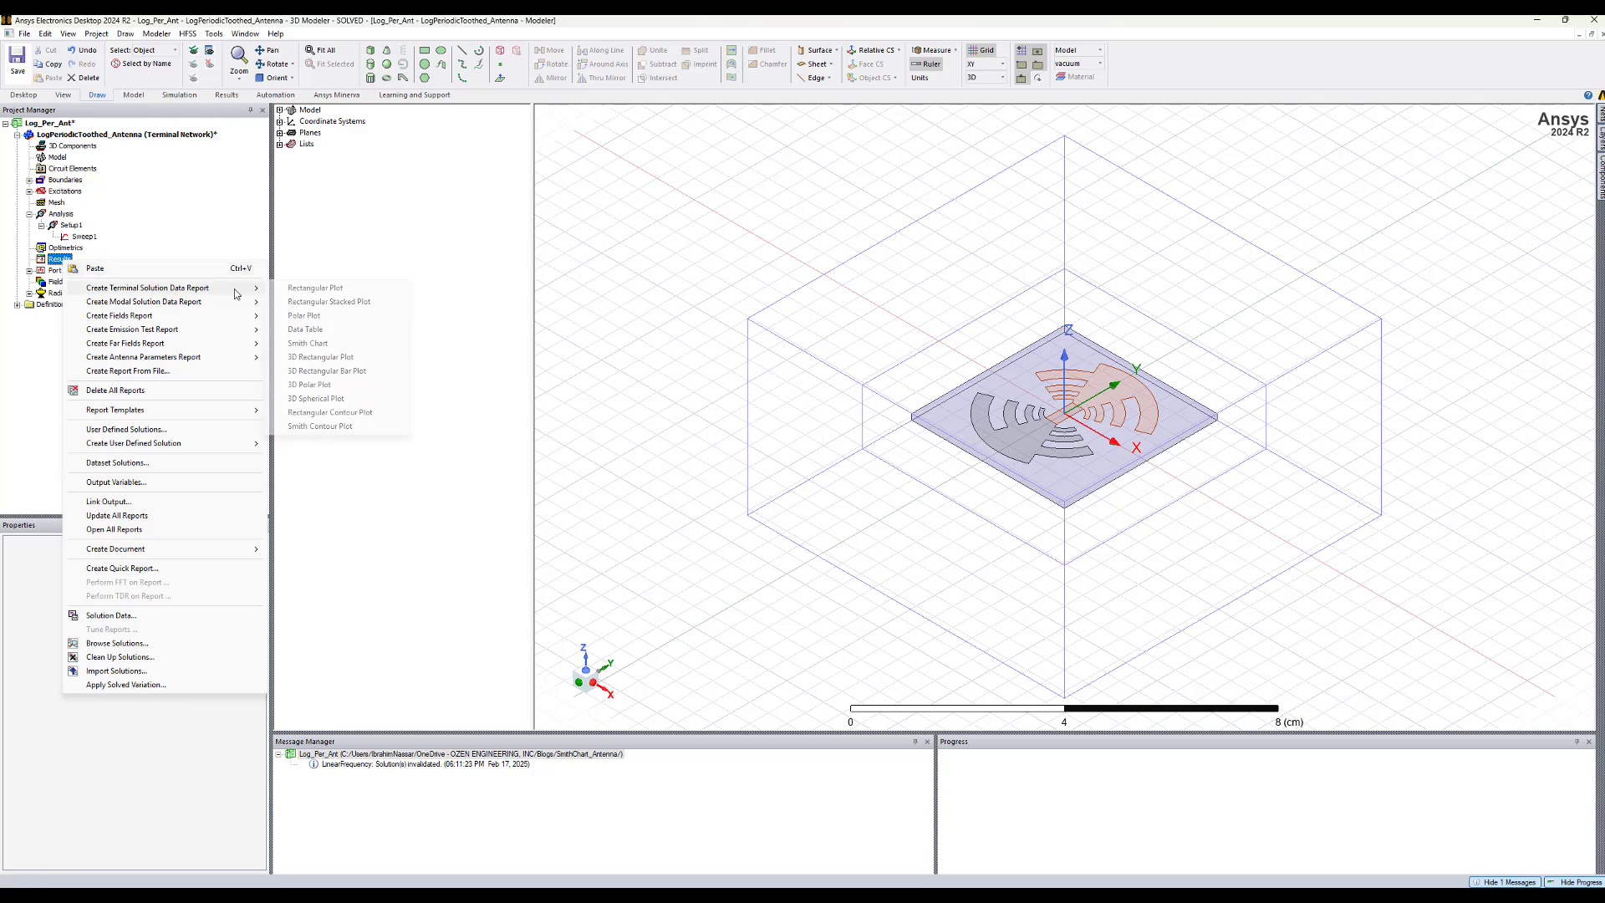
left_click(293, 289)
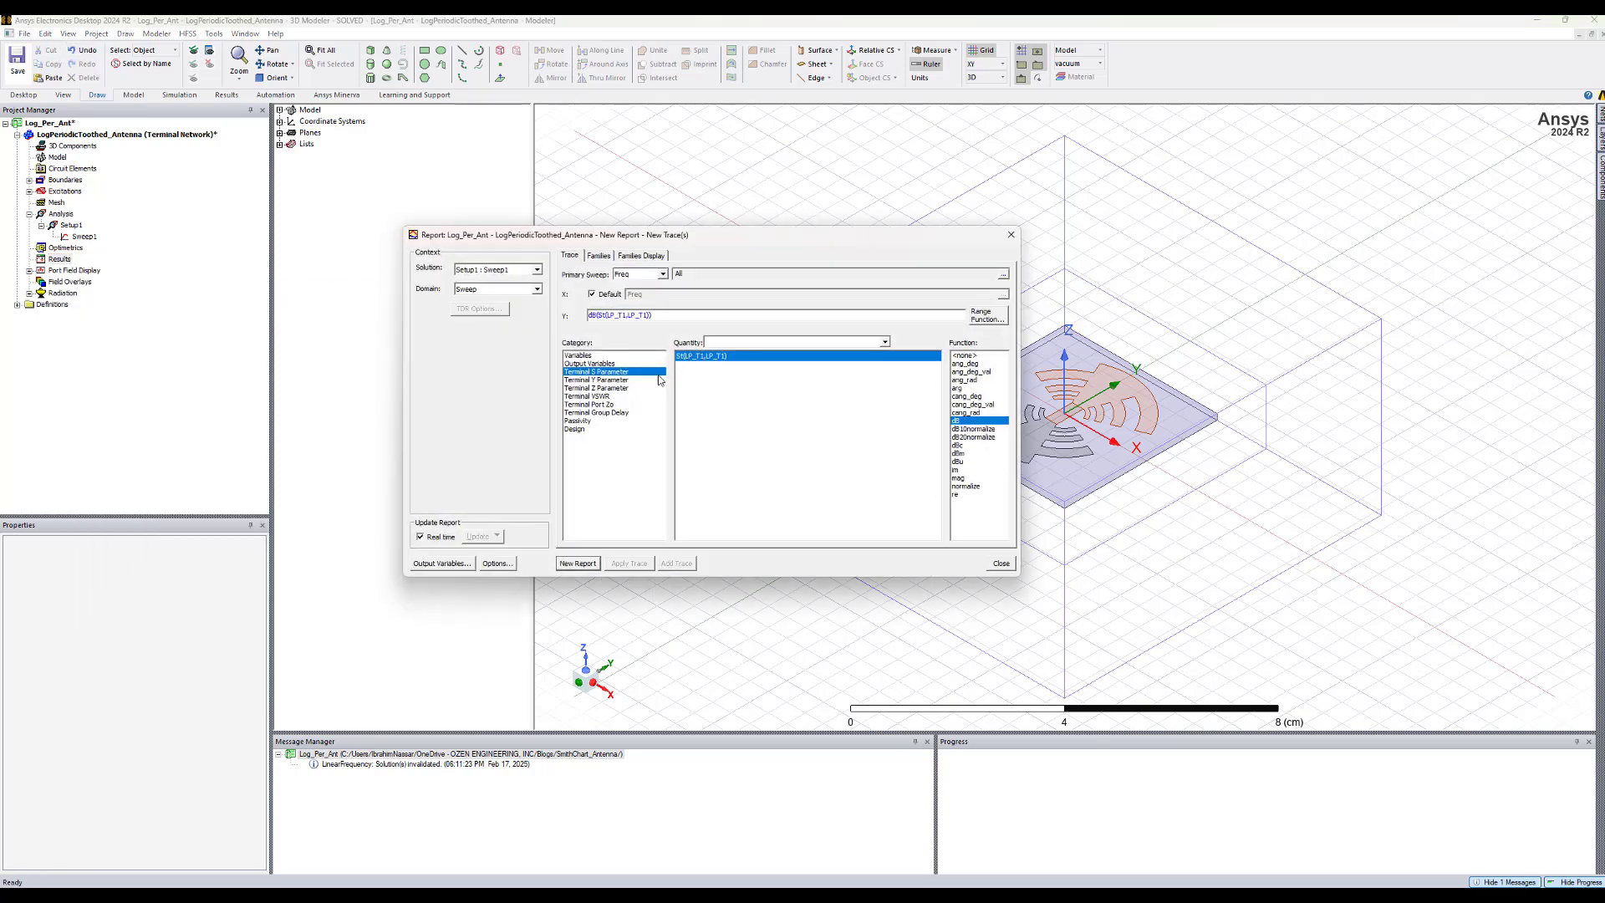
left_click(578, 564)
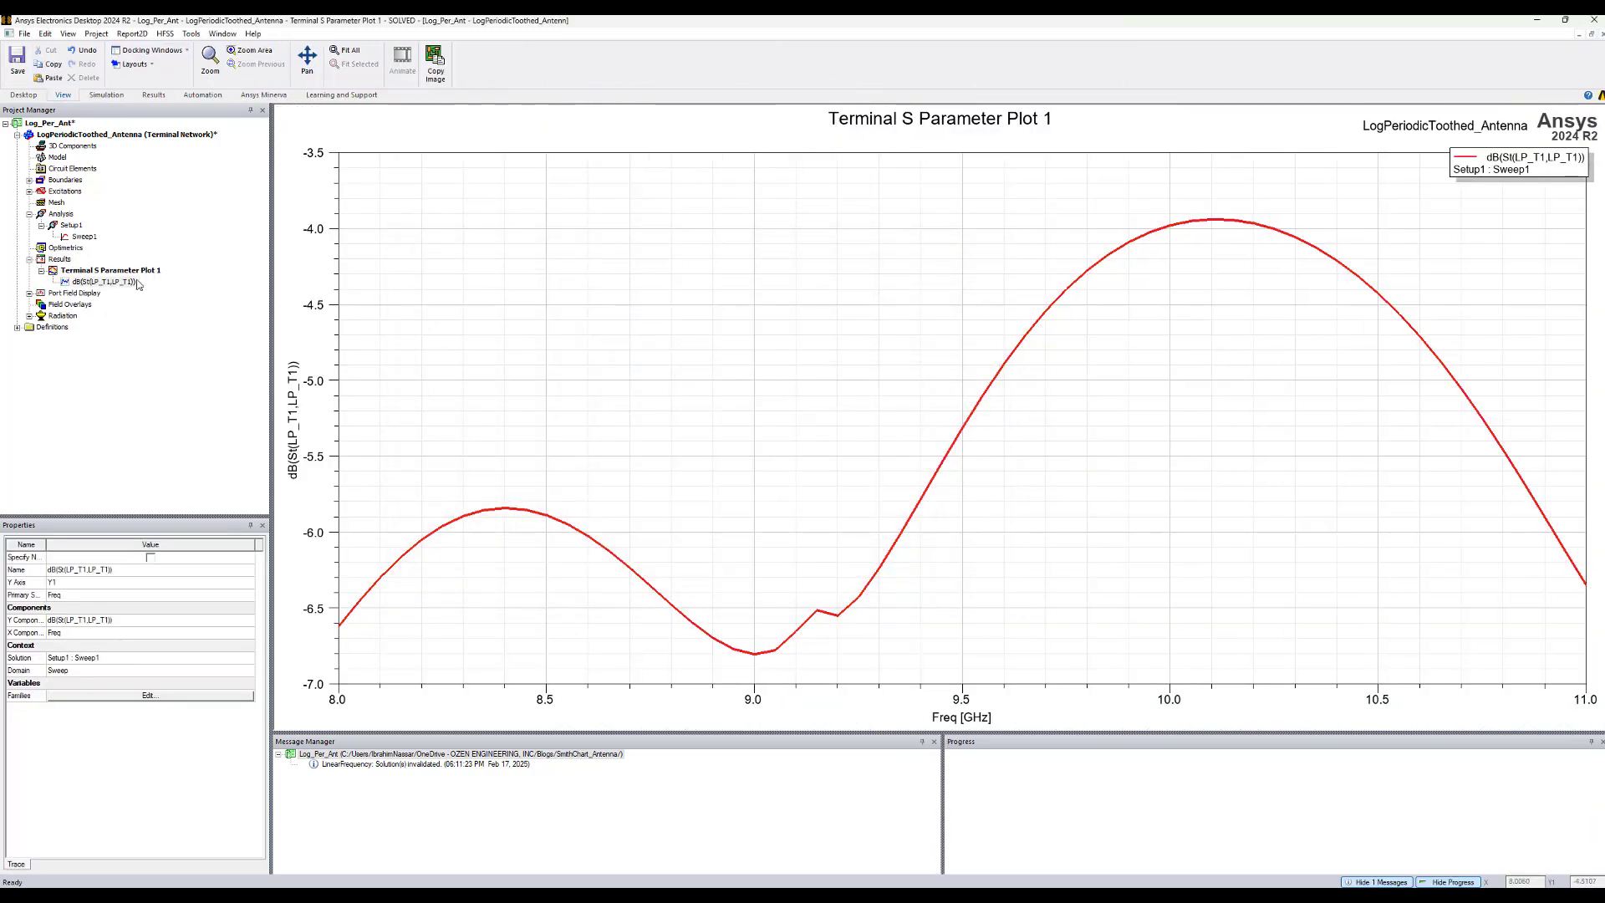
Step: Add a terminal Smith chart report of St(LP_T1,LP_T1) for Setup1 : Sweep1
right_click(67, 262)
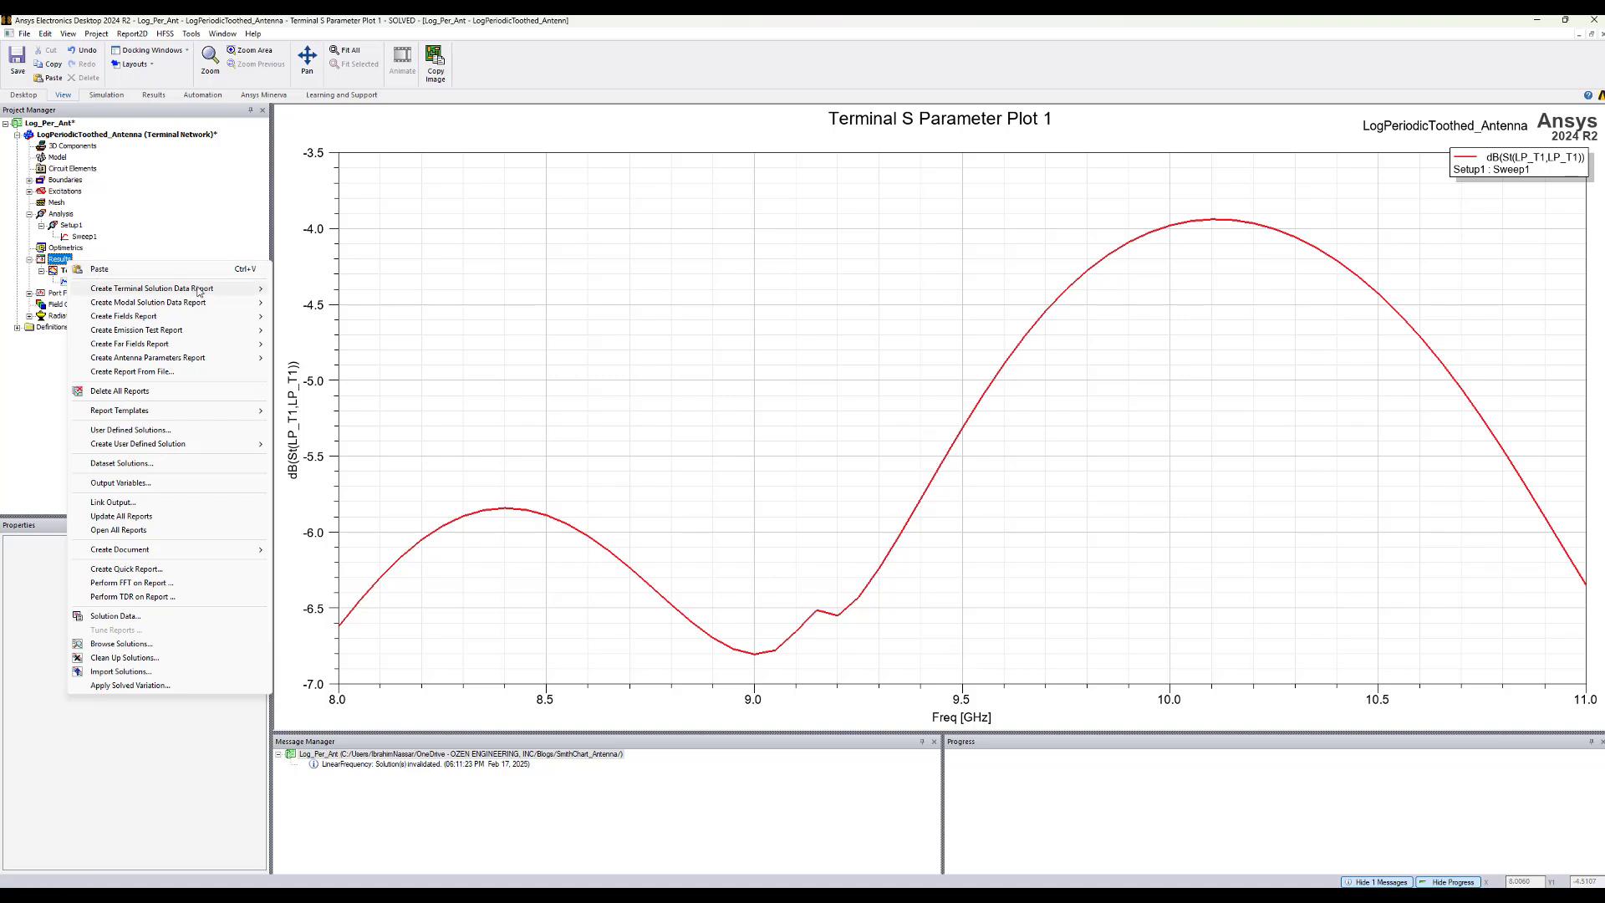
mouse_move(223, 293)
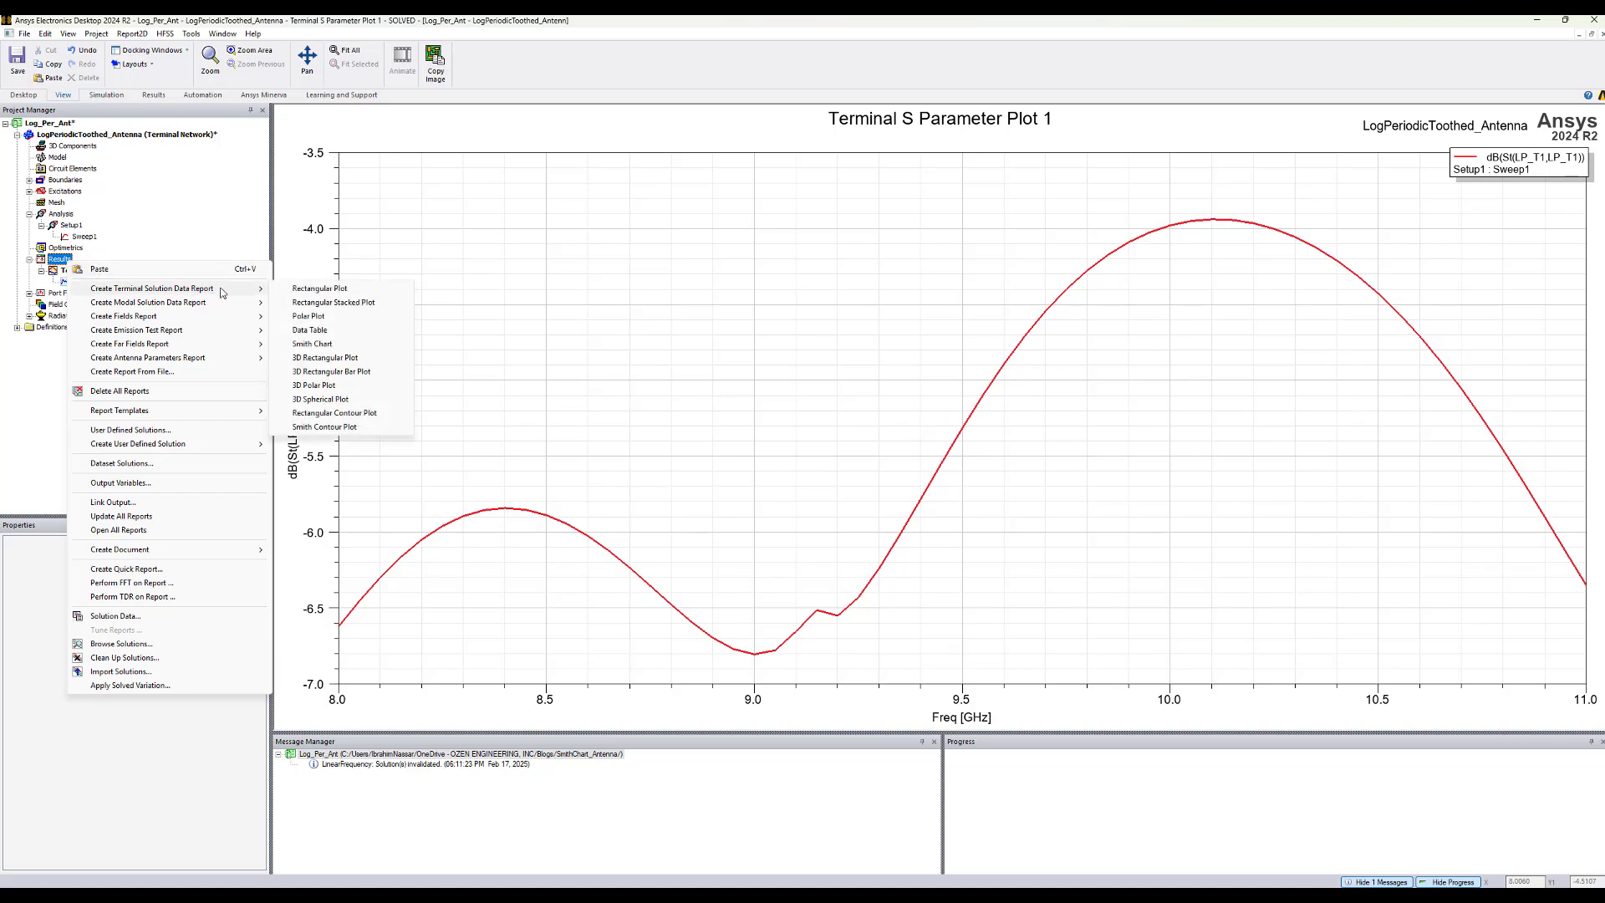
left_click(318, 348)
left_click(586, 562)
left_click(1001, 562)
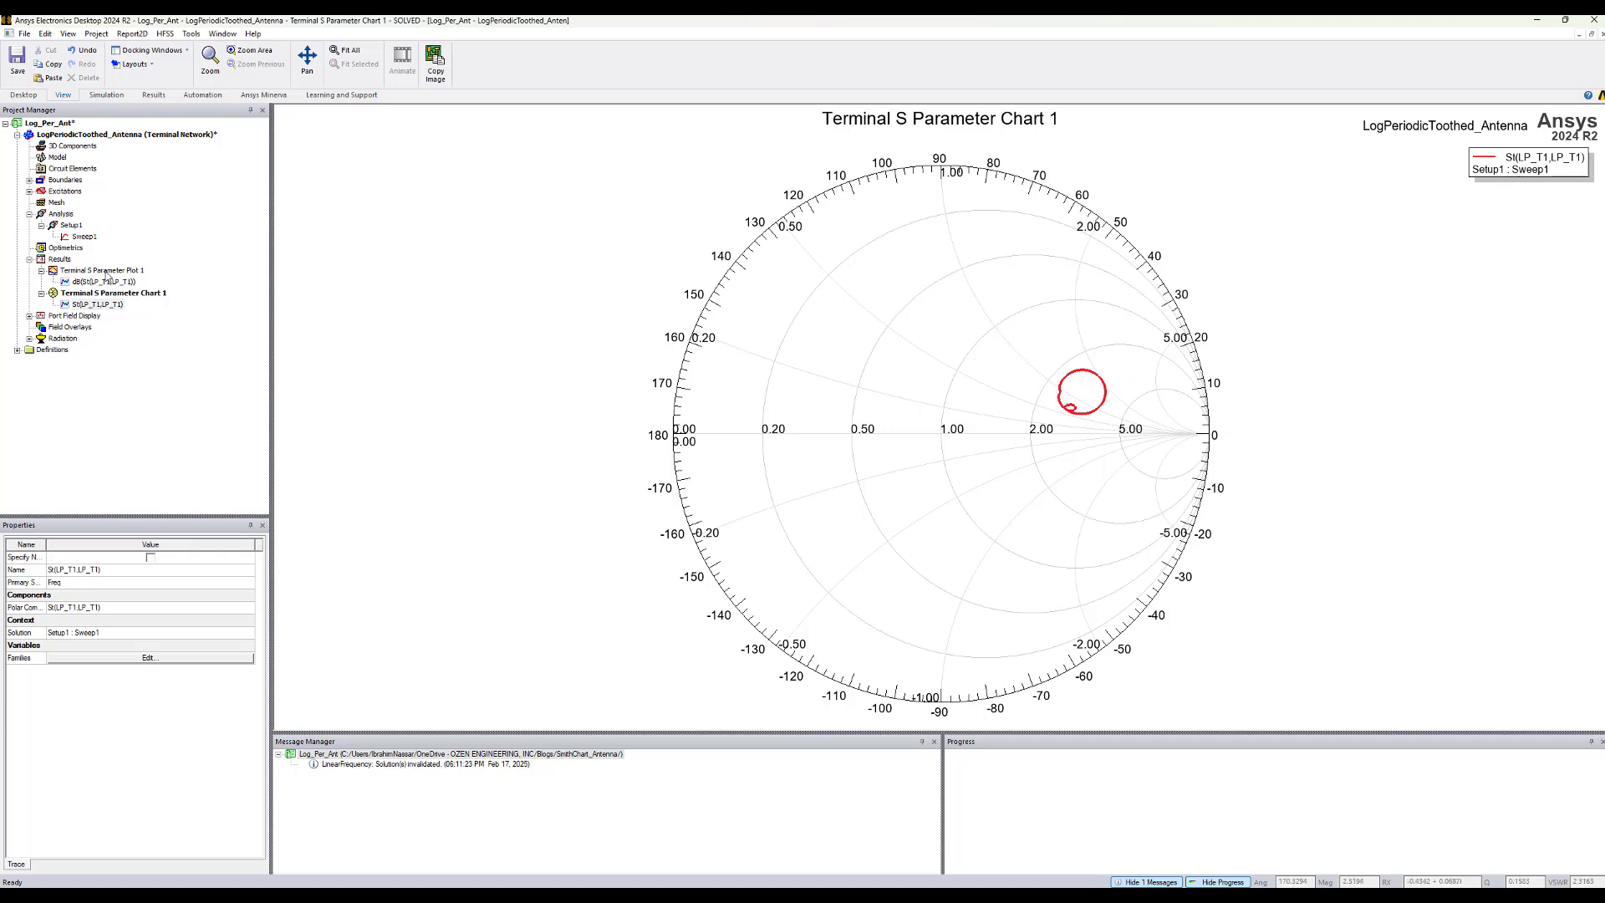
Step: Build an antenna parameters data table of peak directivity, gain, realized and system gain in dB
right_click(68, 262)
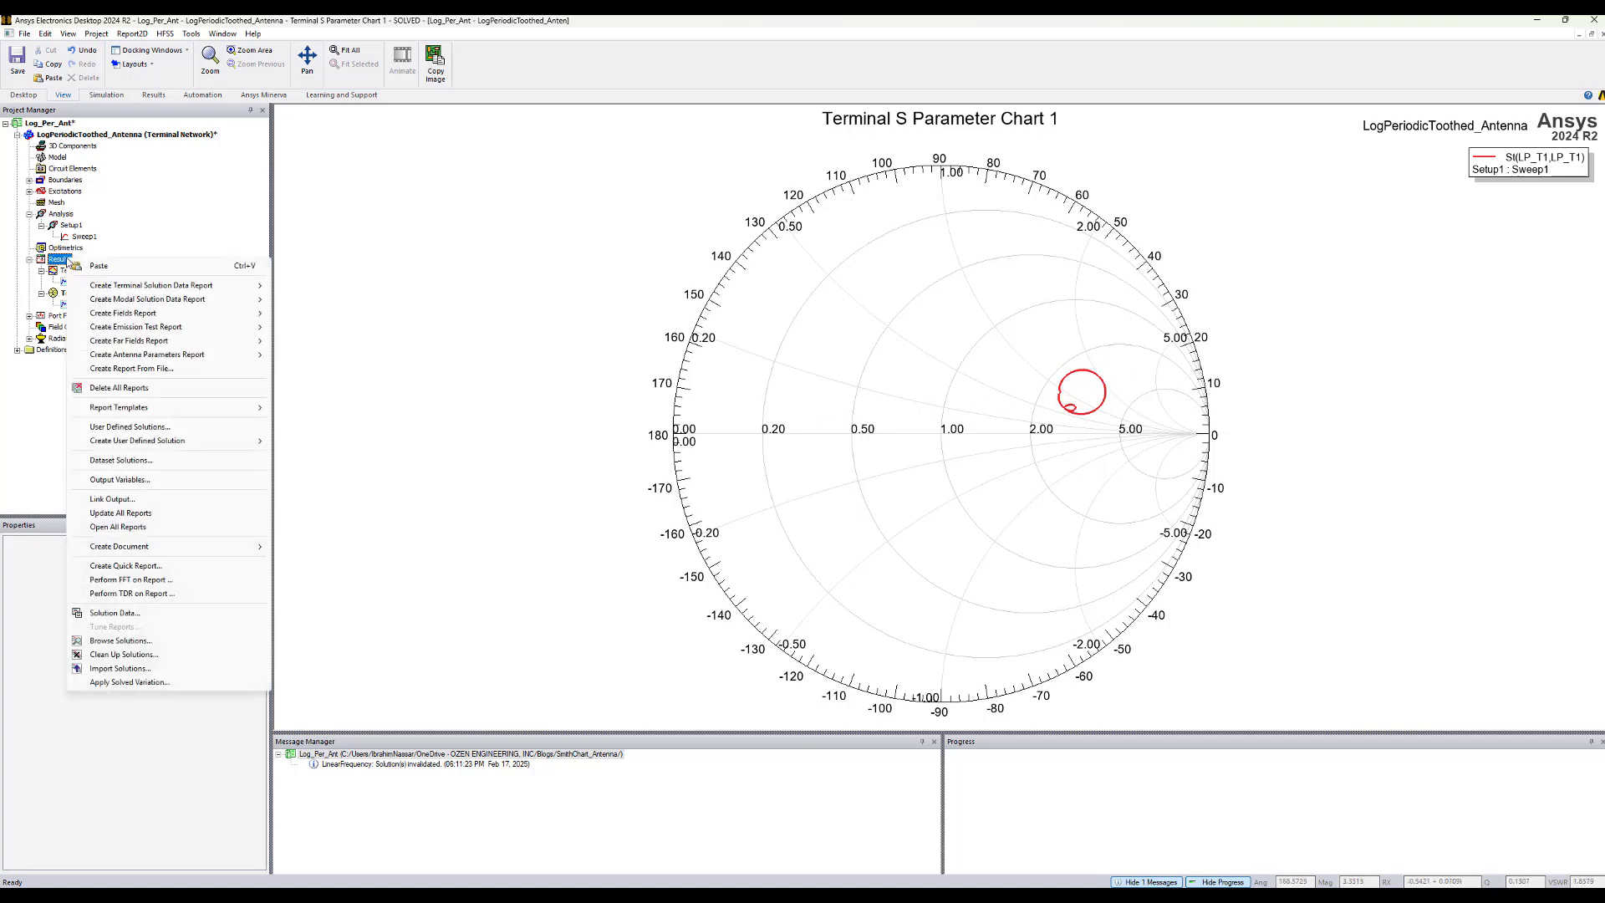
mouse_move(247, 360)
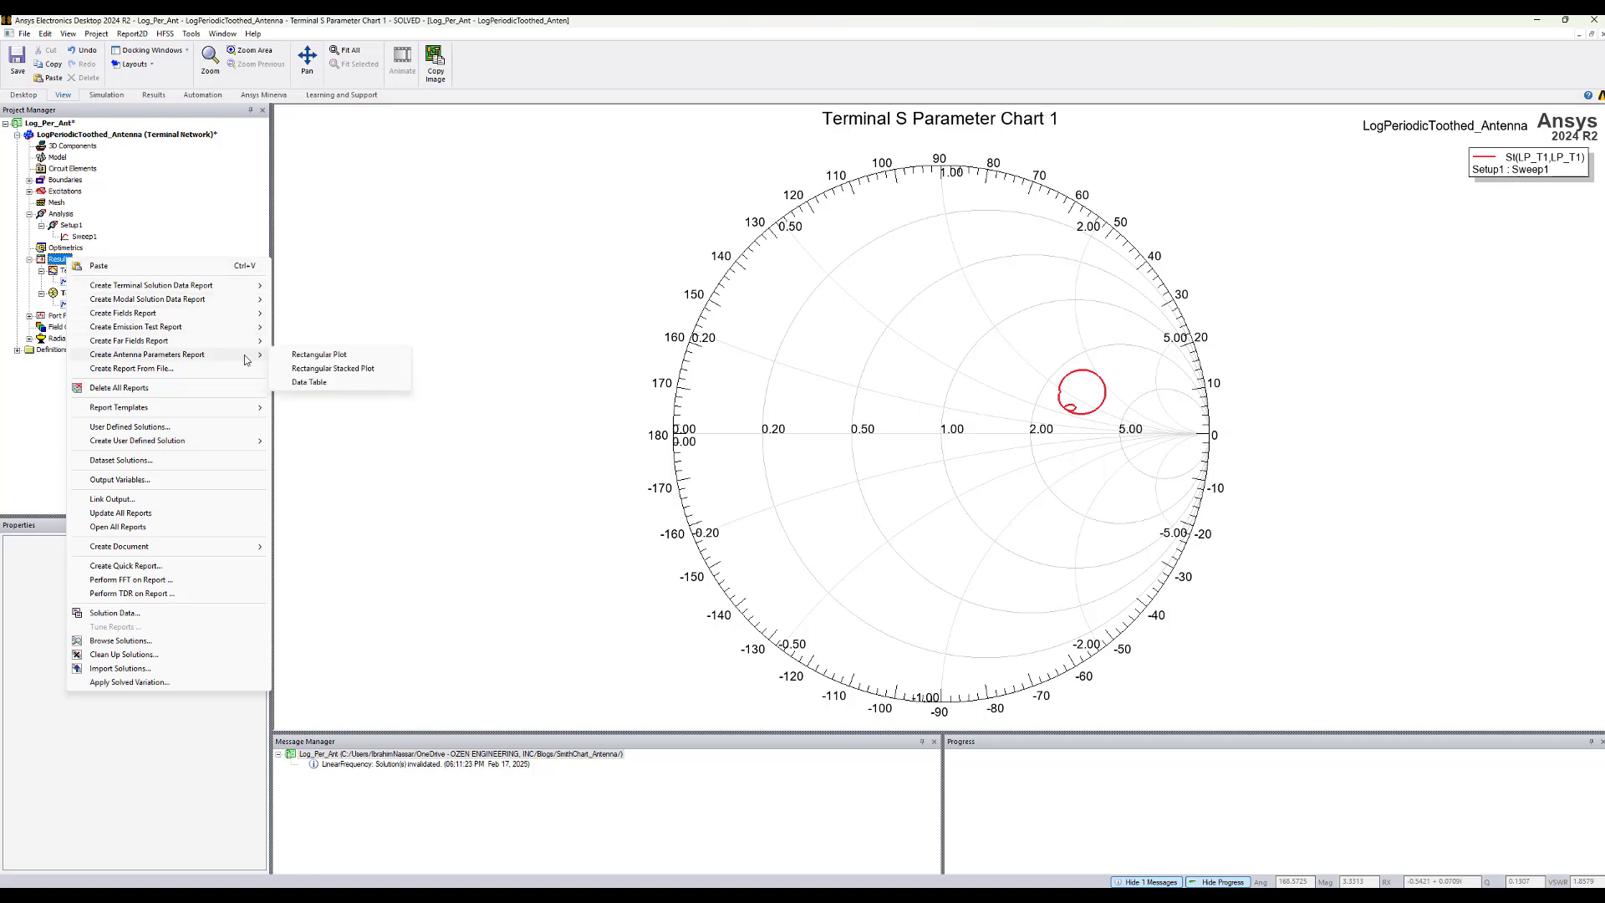
left_click(316, 383)
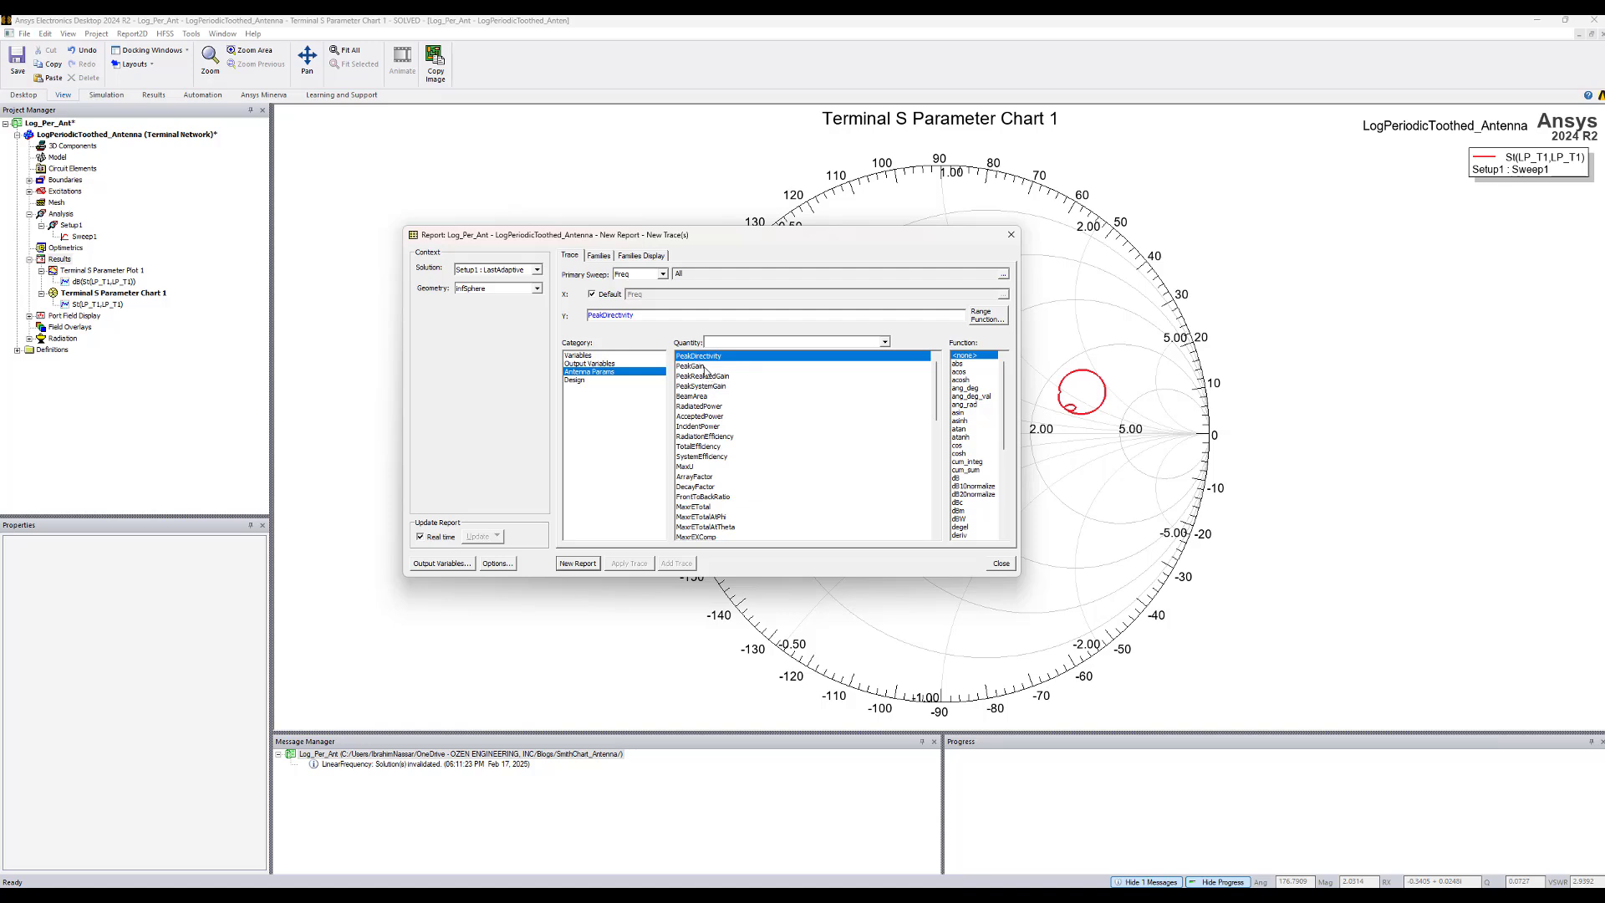
left_click(704, 367, "ctrl")
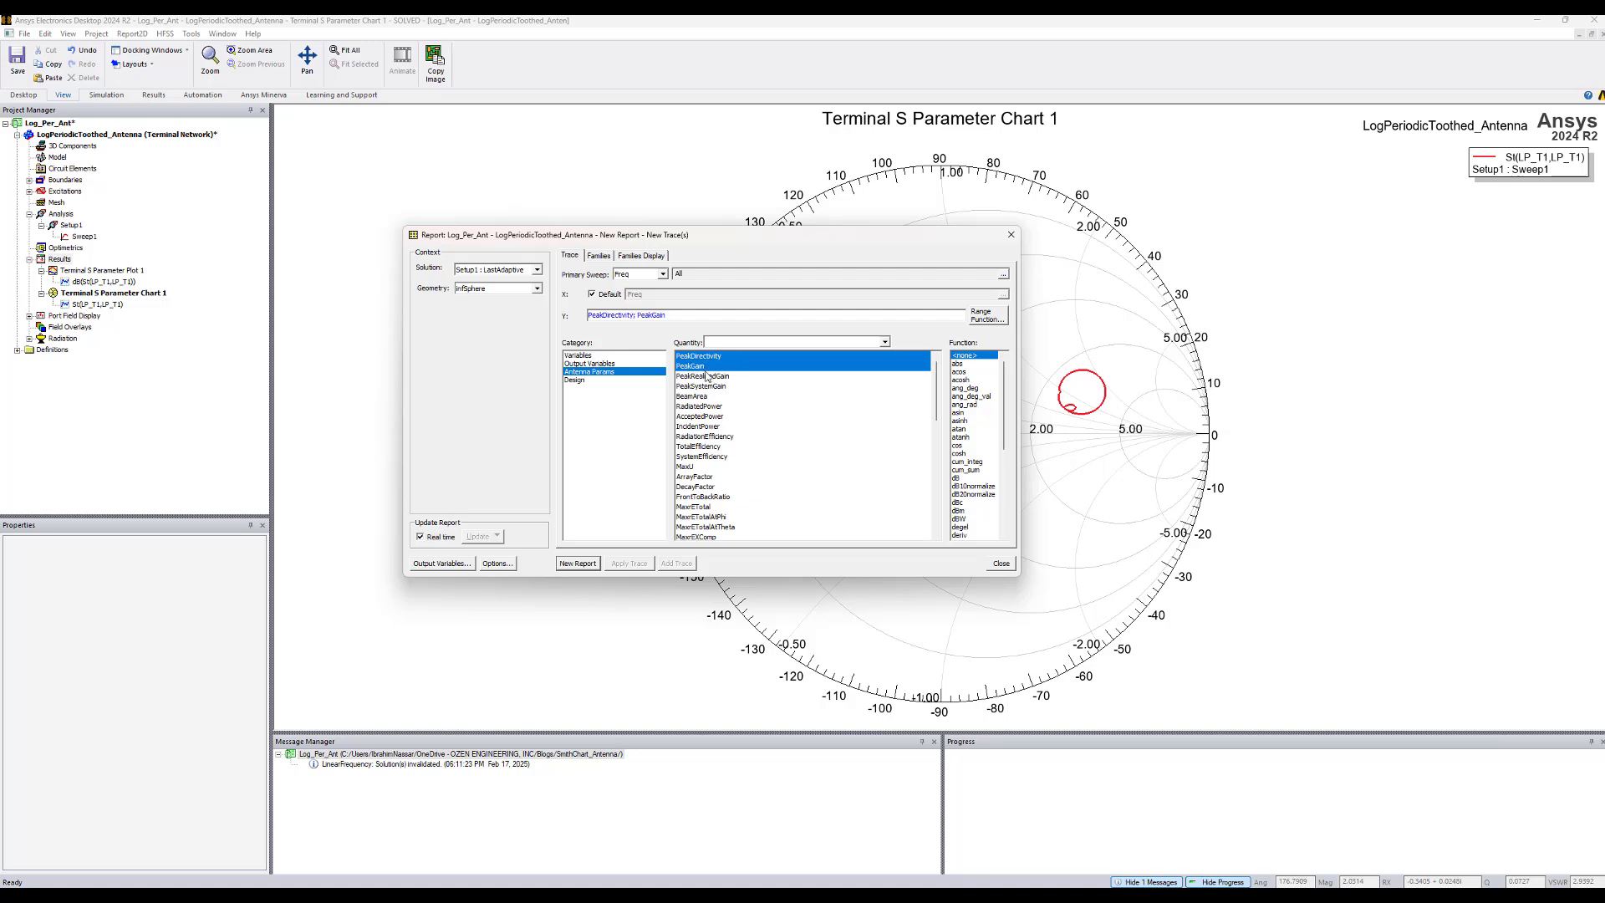
left_click(708, 377, "ctrl")
left_click(709, 387, "ctrl")
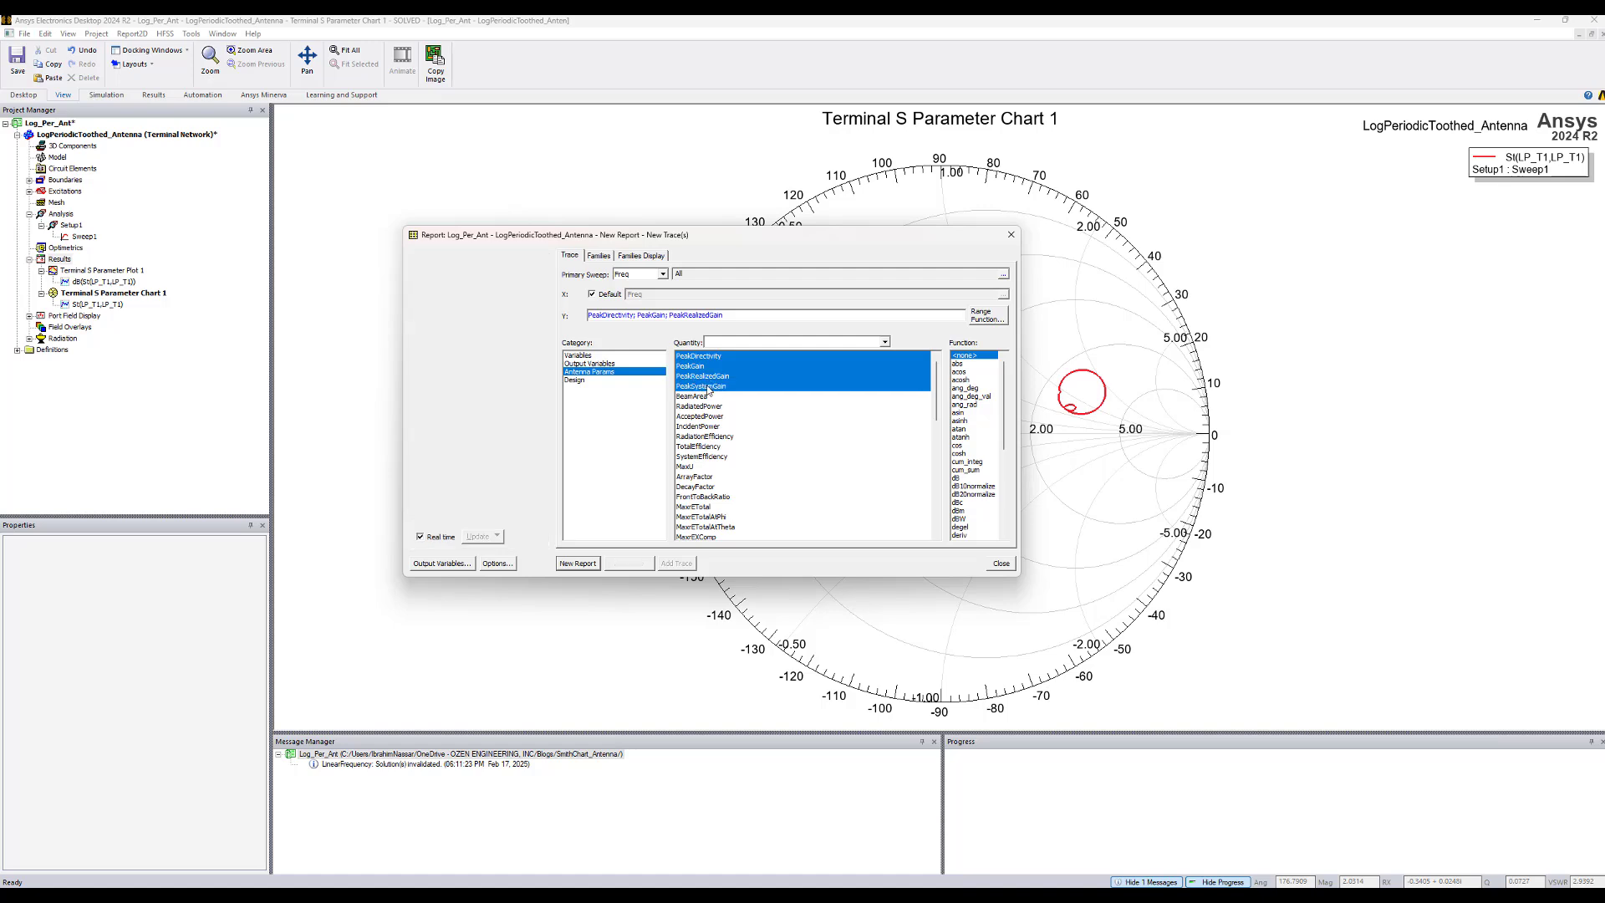
left_click(966, 479)
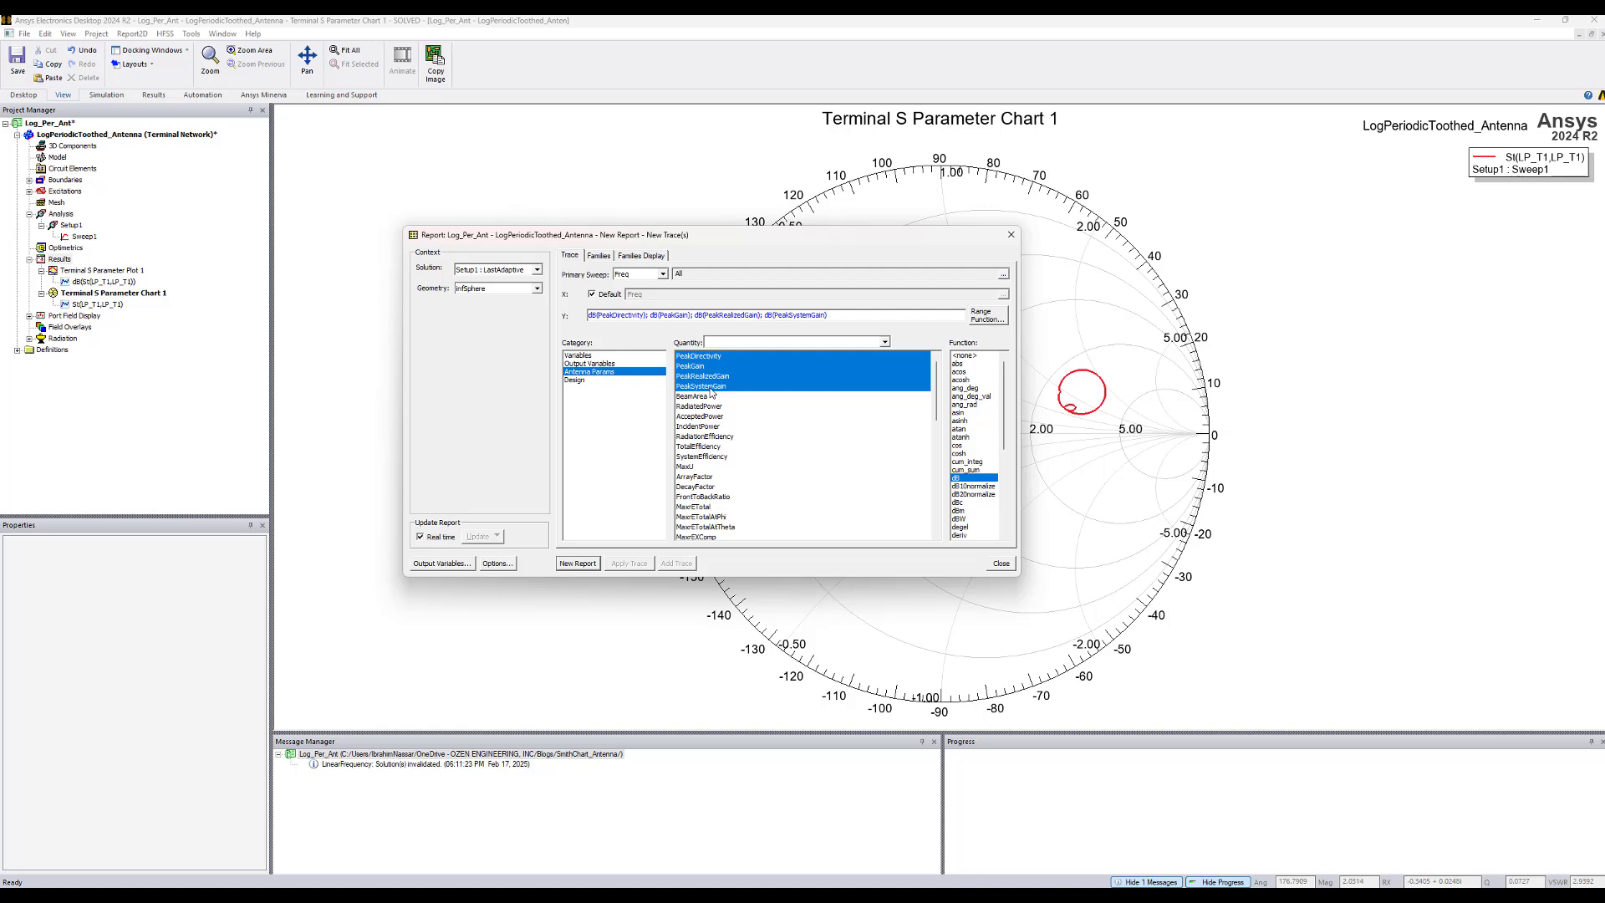
left_click(586, 564)
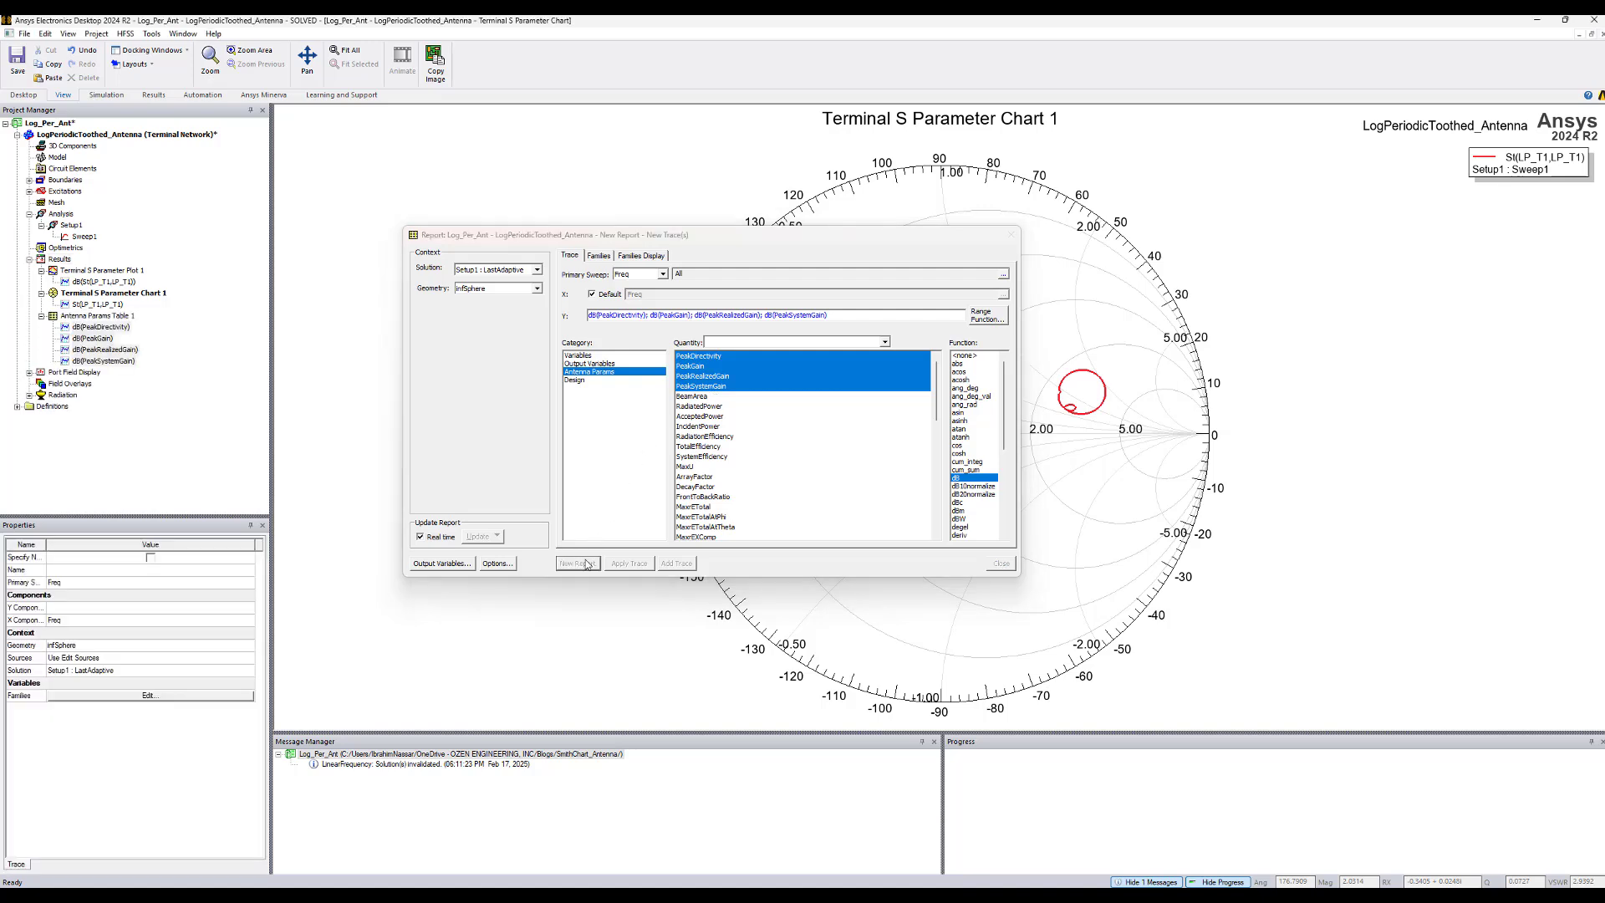
left_click(1003, 562)
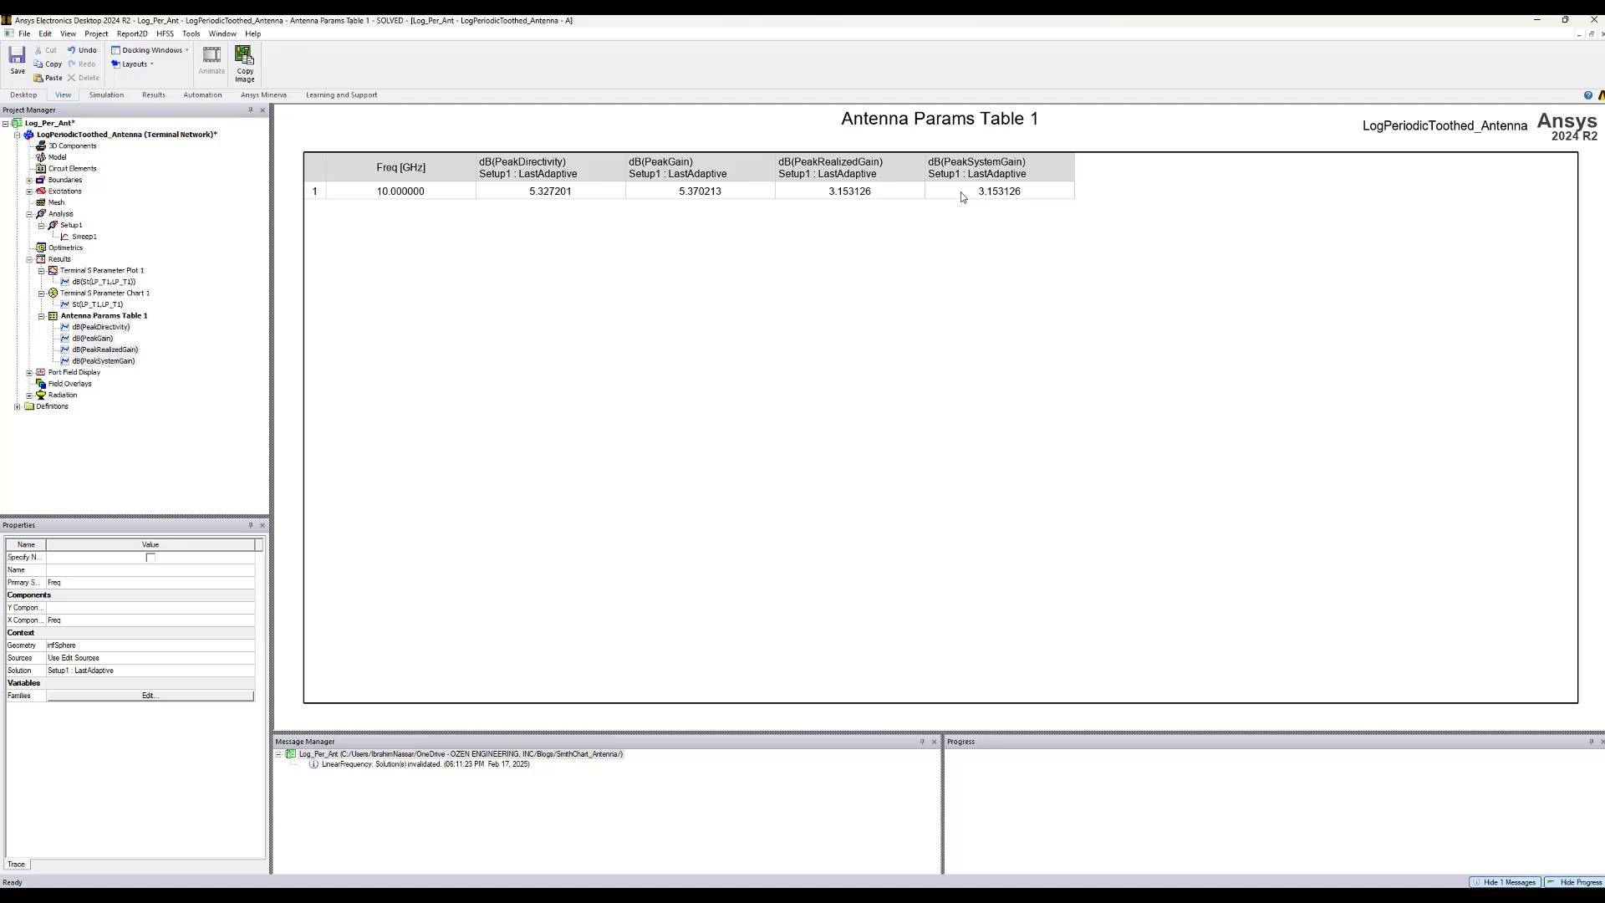
Step: Insert a new circuit design into the project using the default workflow
double_click(138, 136)
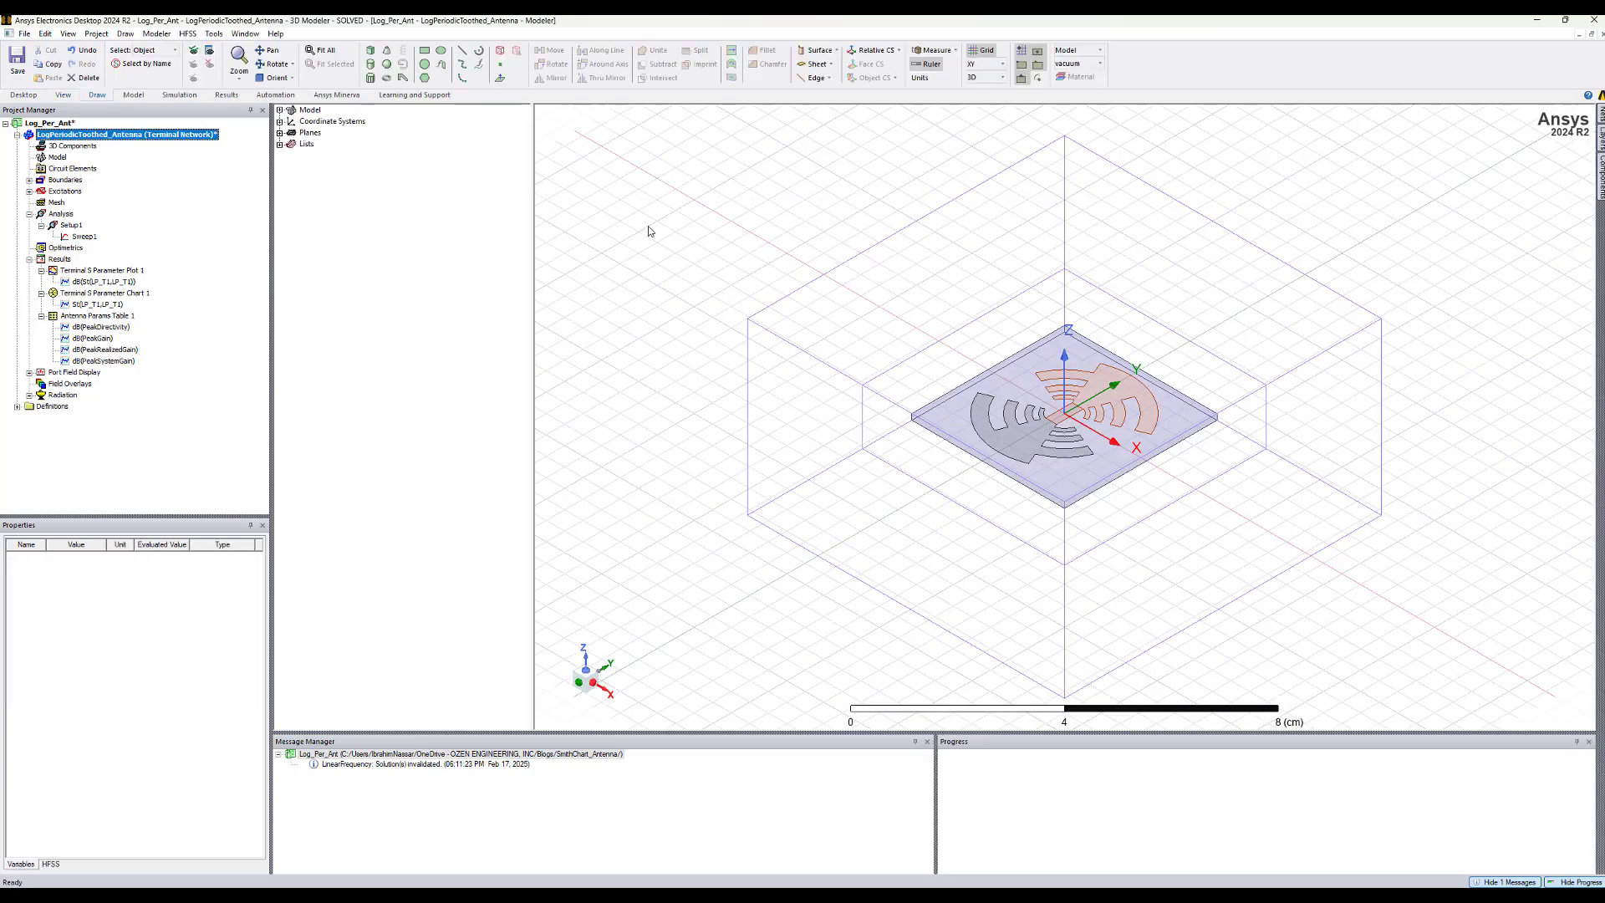
left_click(98, 35)
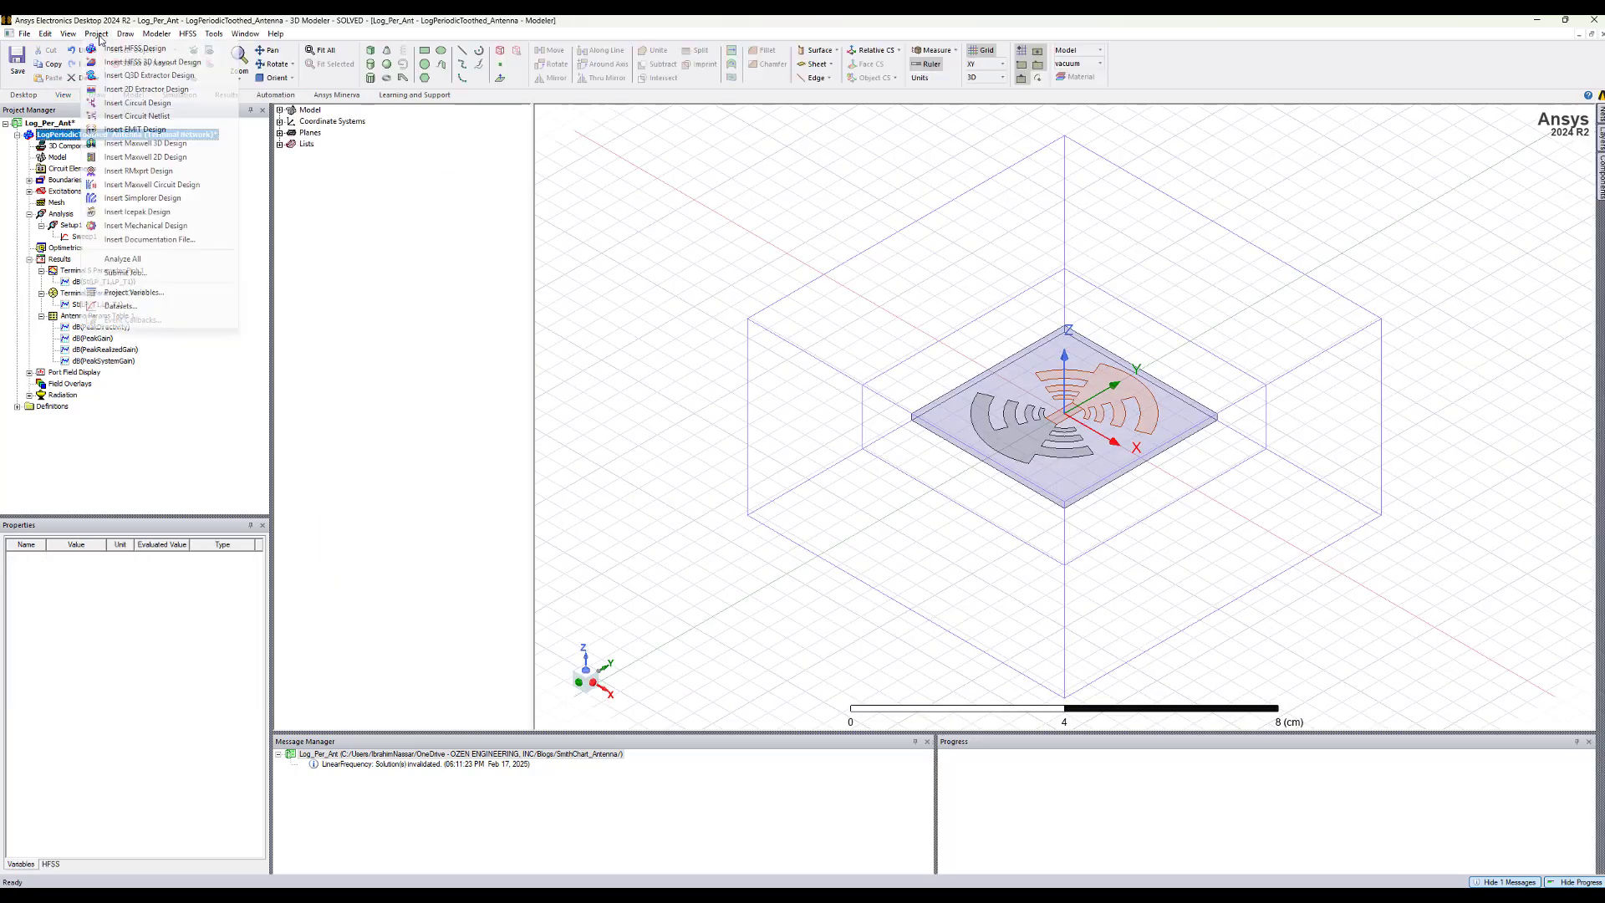
left_click(152, 62)
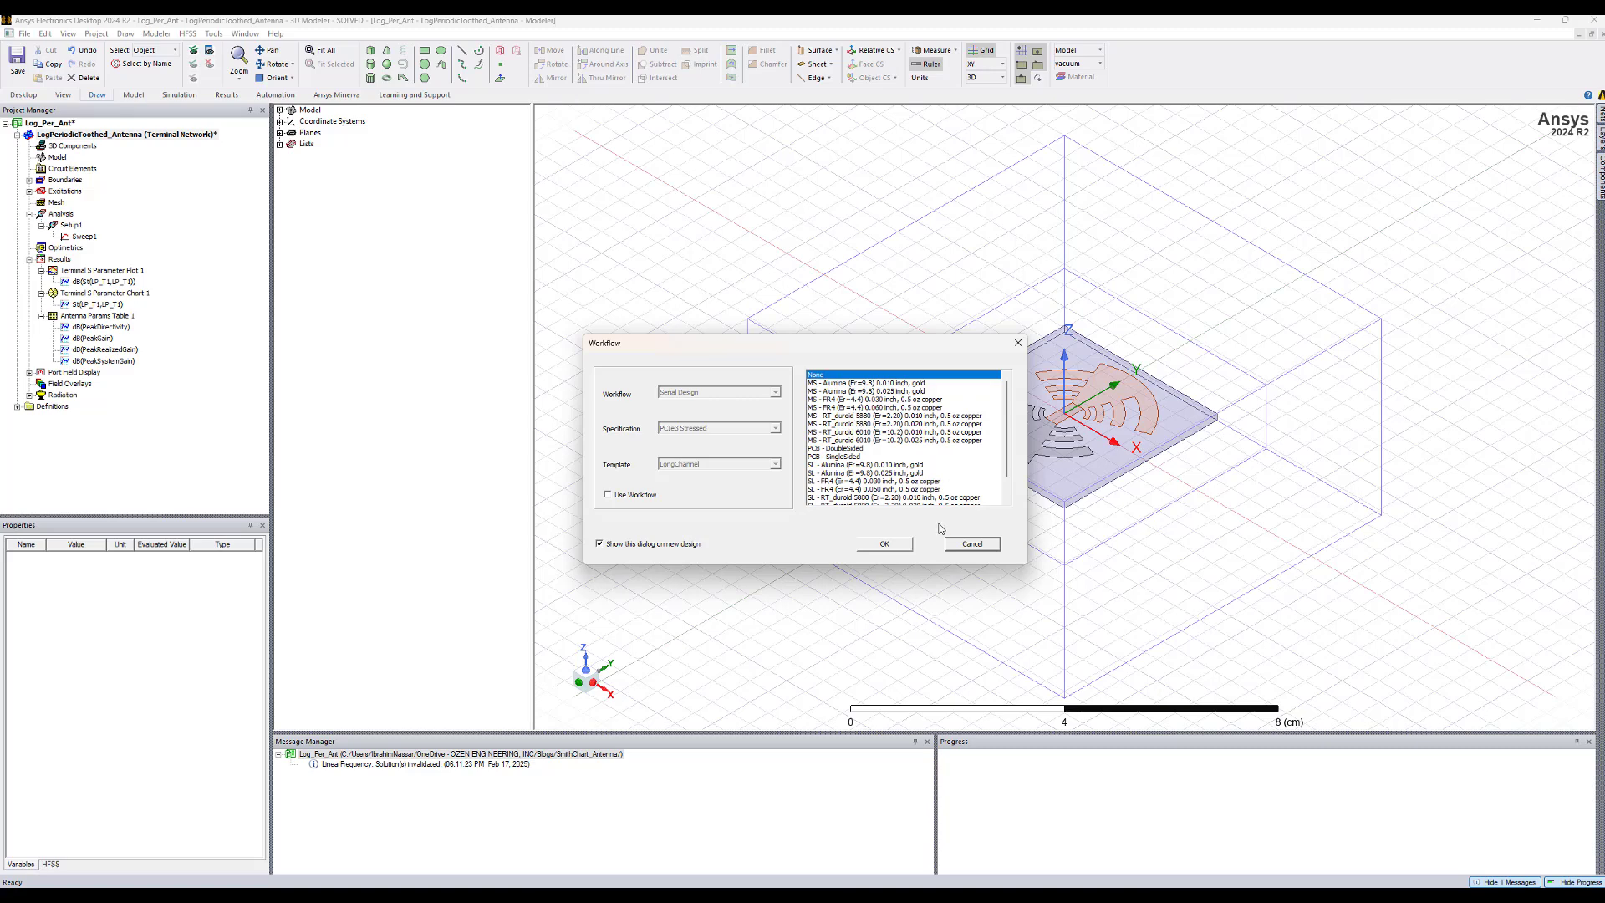
left_click(886, 545)
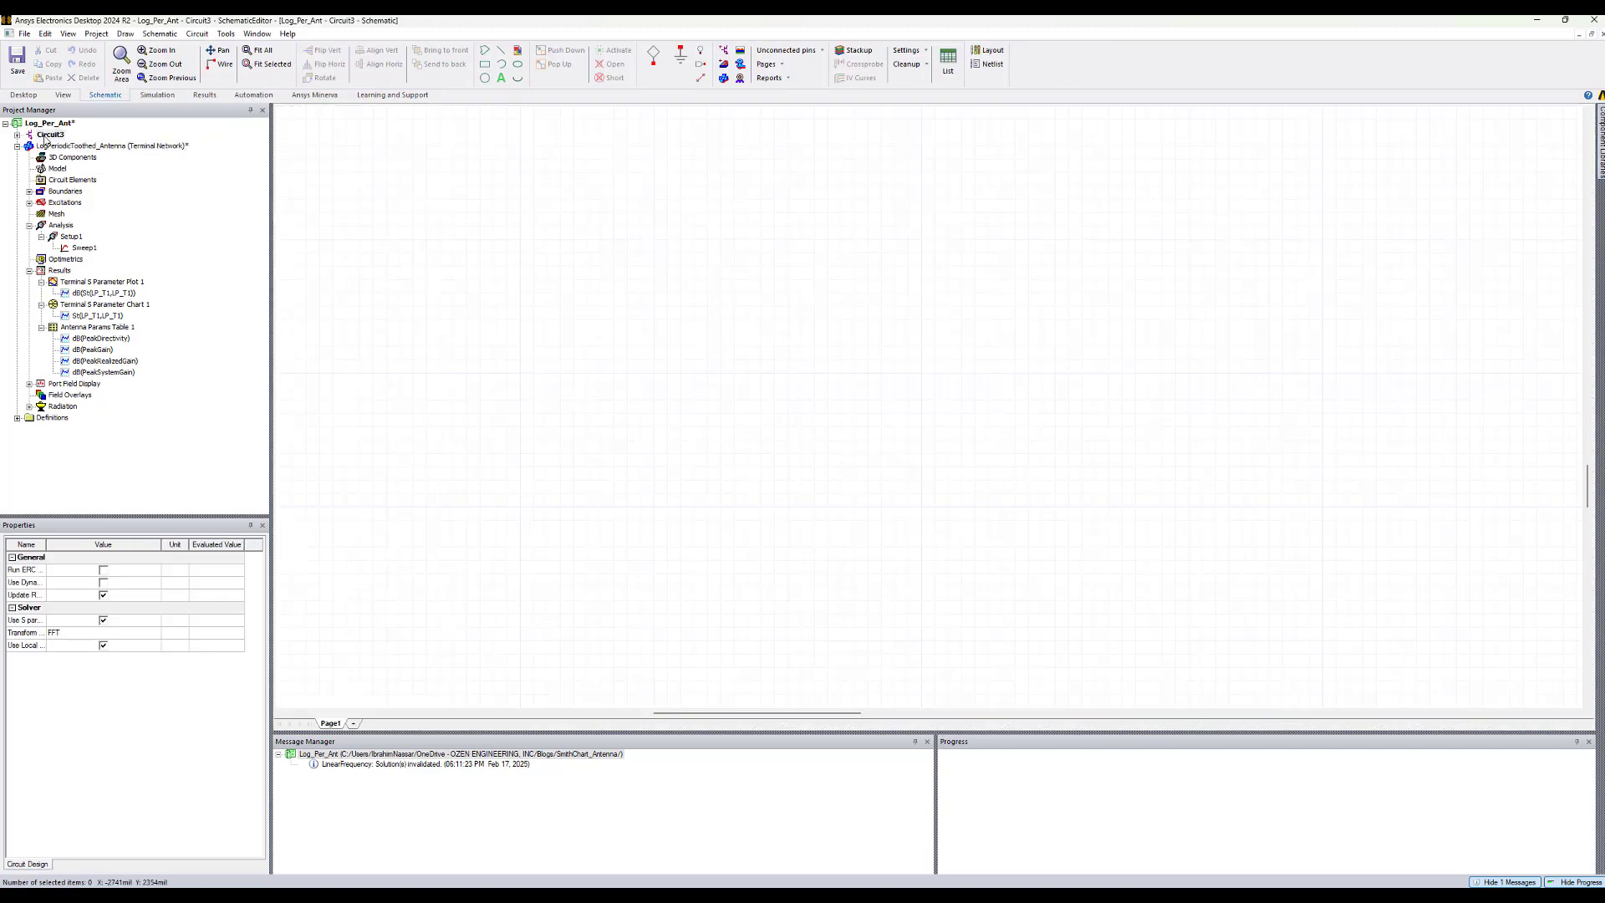
Step: Rename the new circuit design to 'Antenna_Matching'
right_click(54, 135)
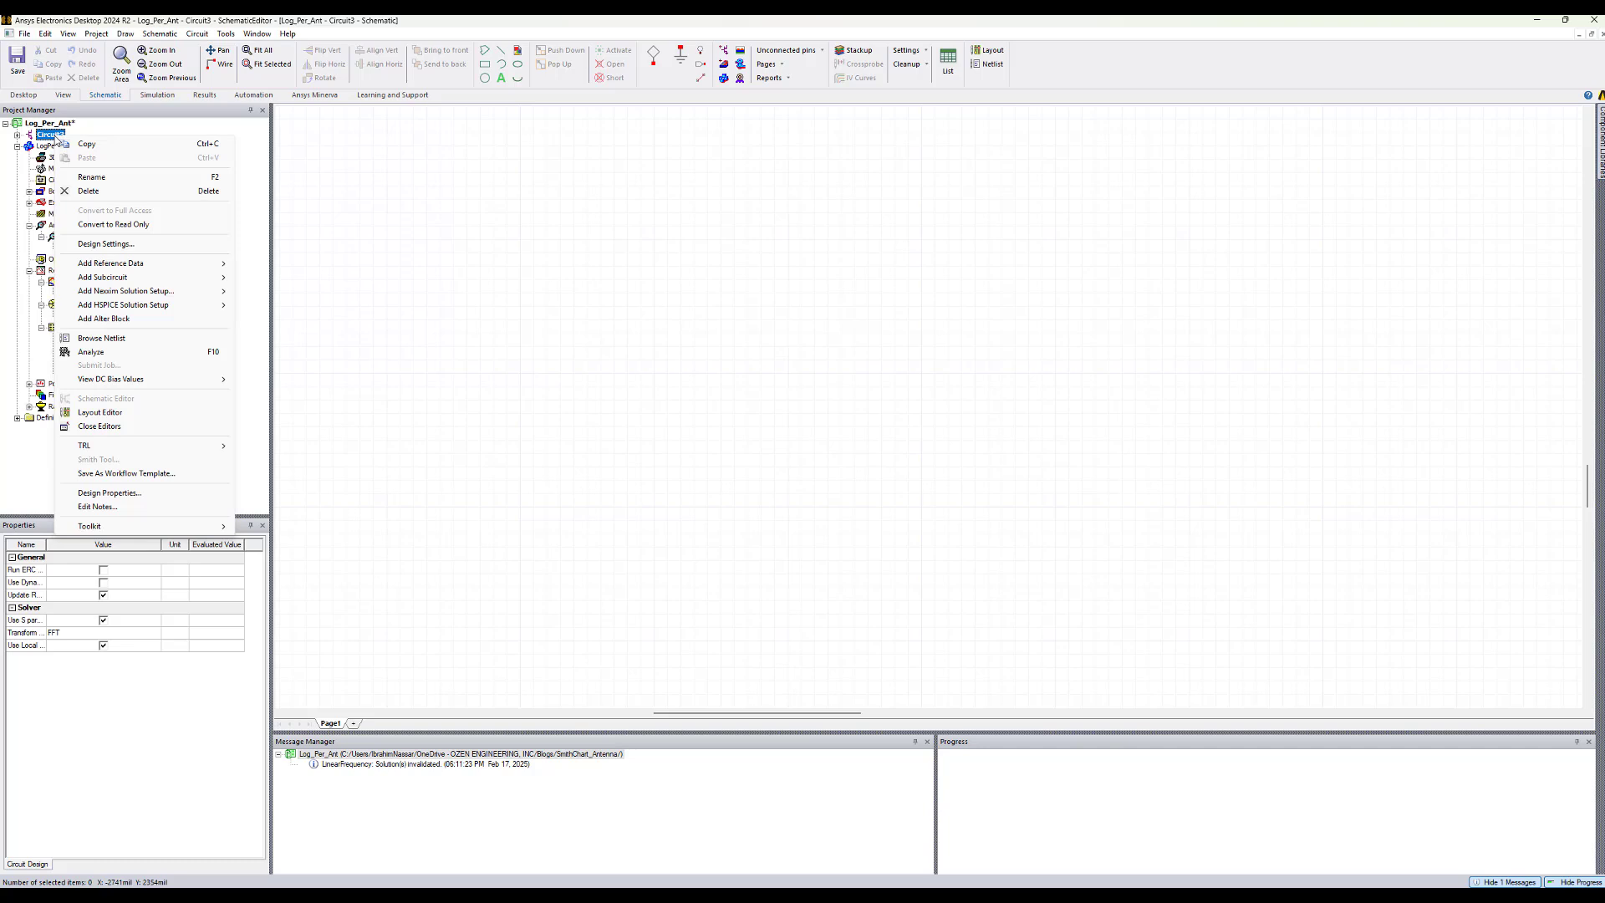
left_click(94, 176)
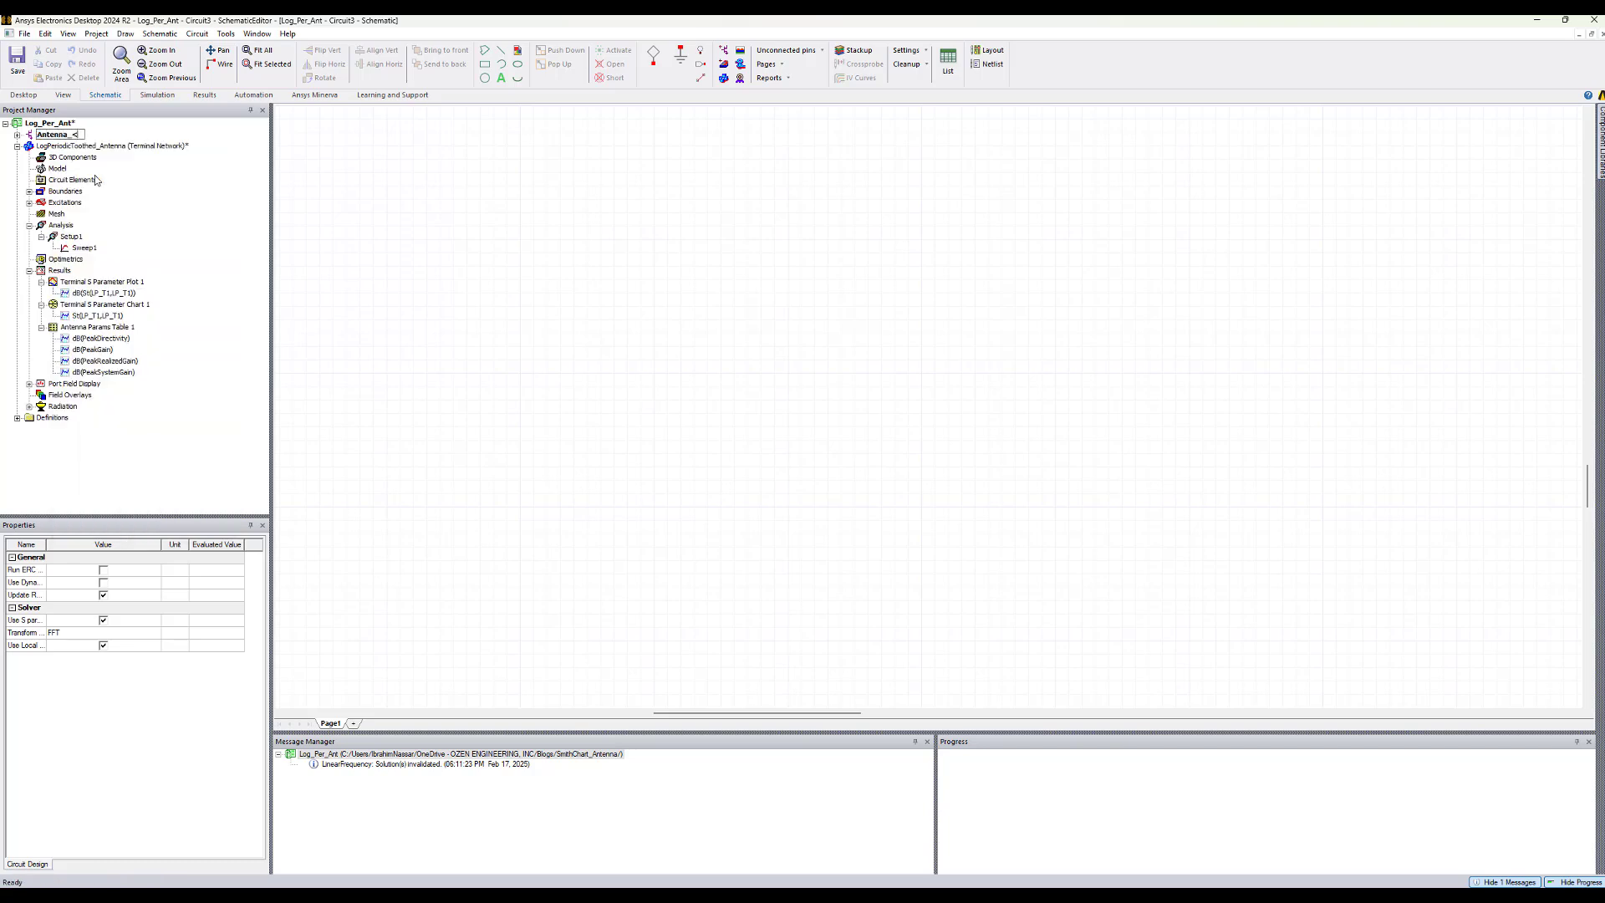
type("Antenna_Matching")
key("Return")
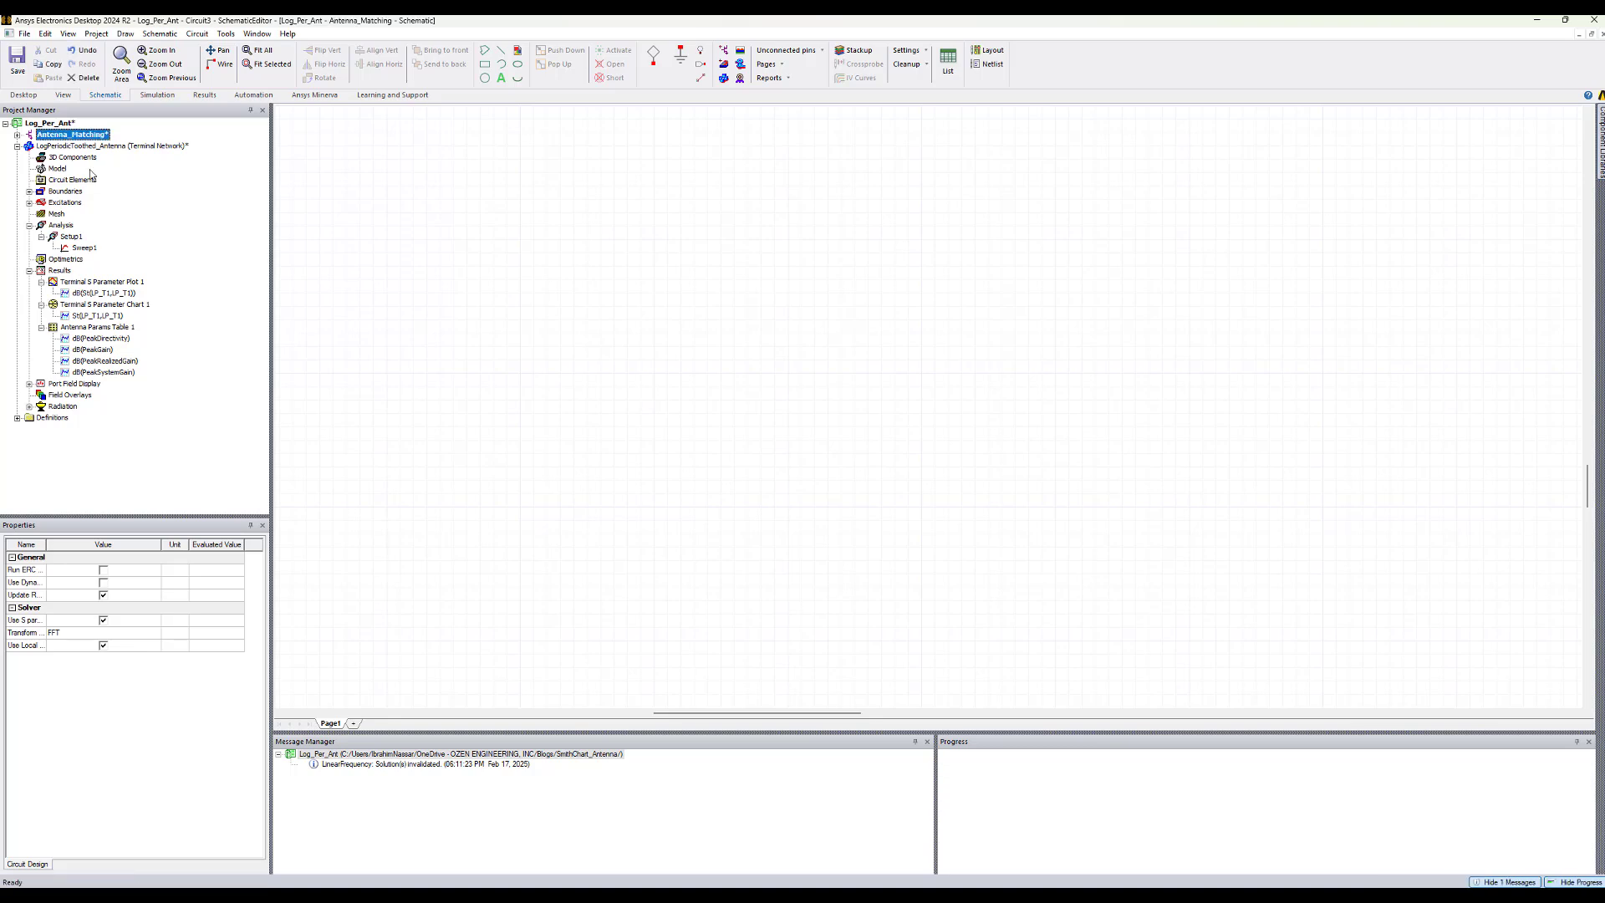
left_click(82, 148)
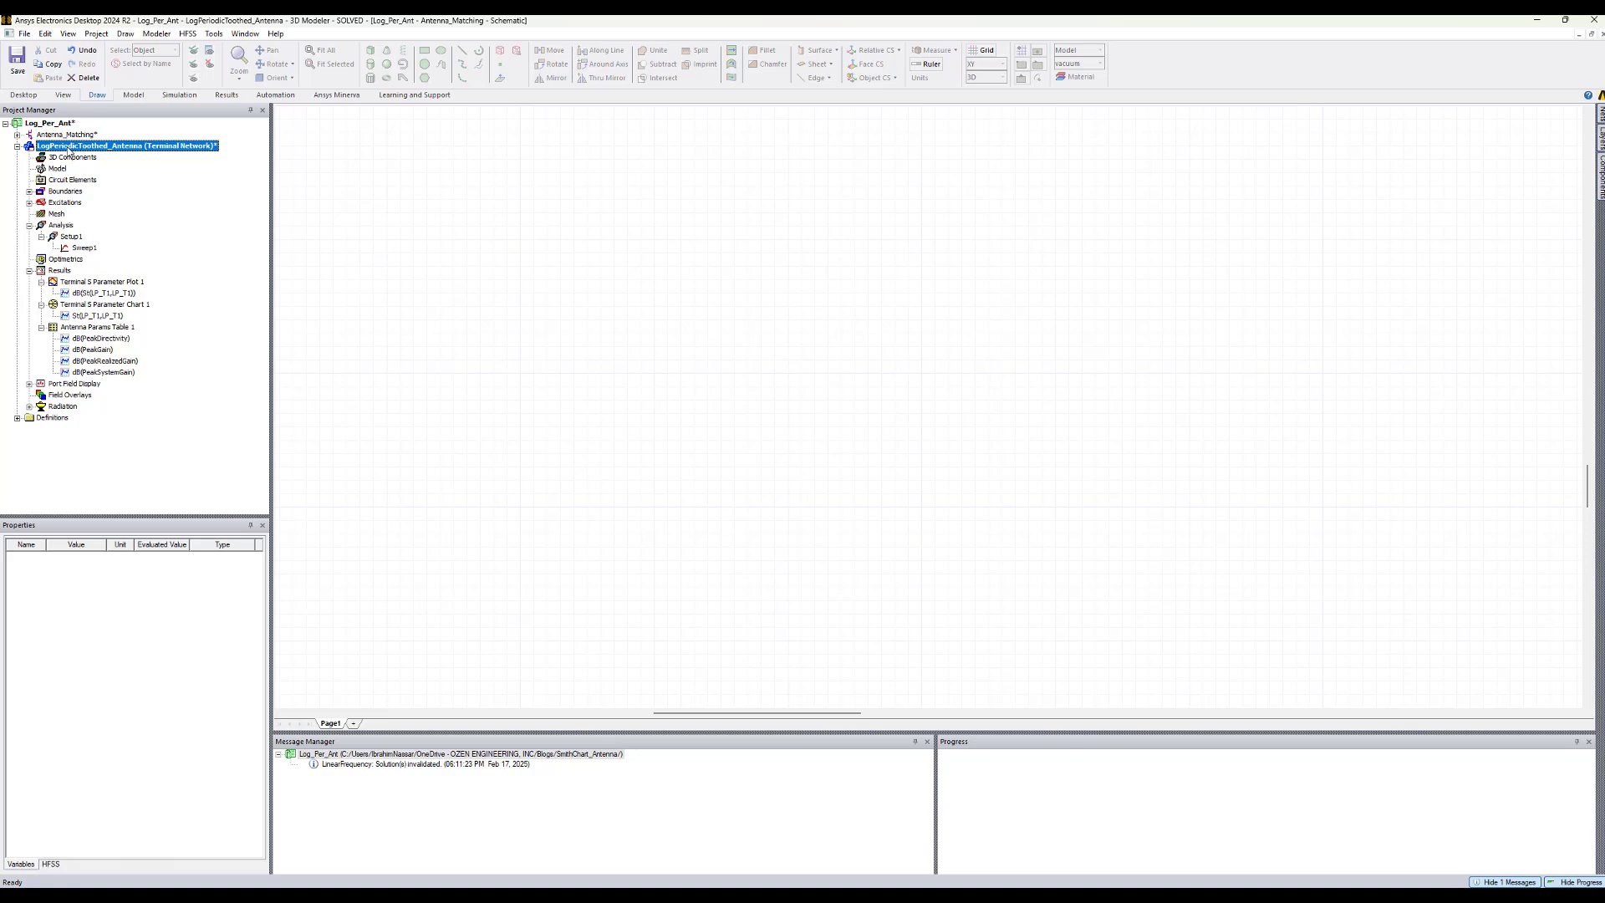
Step: Open the Antenna_Matching schematic and fit the view to the antenna component
left_click(73, 135)
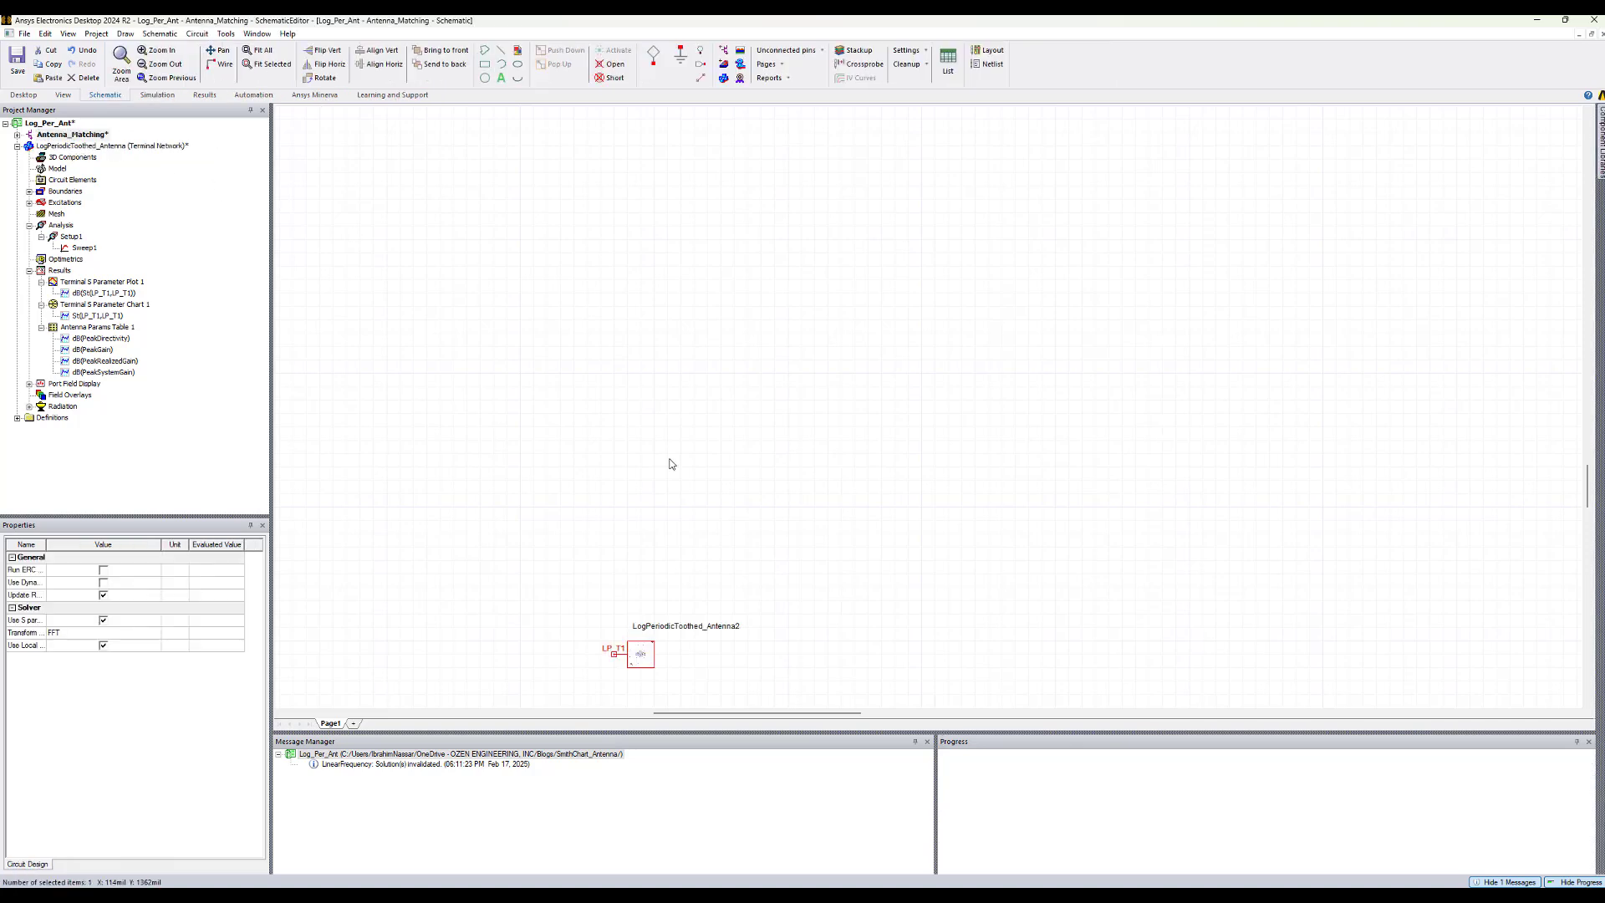
key("ctrl+d")
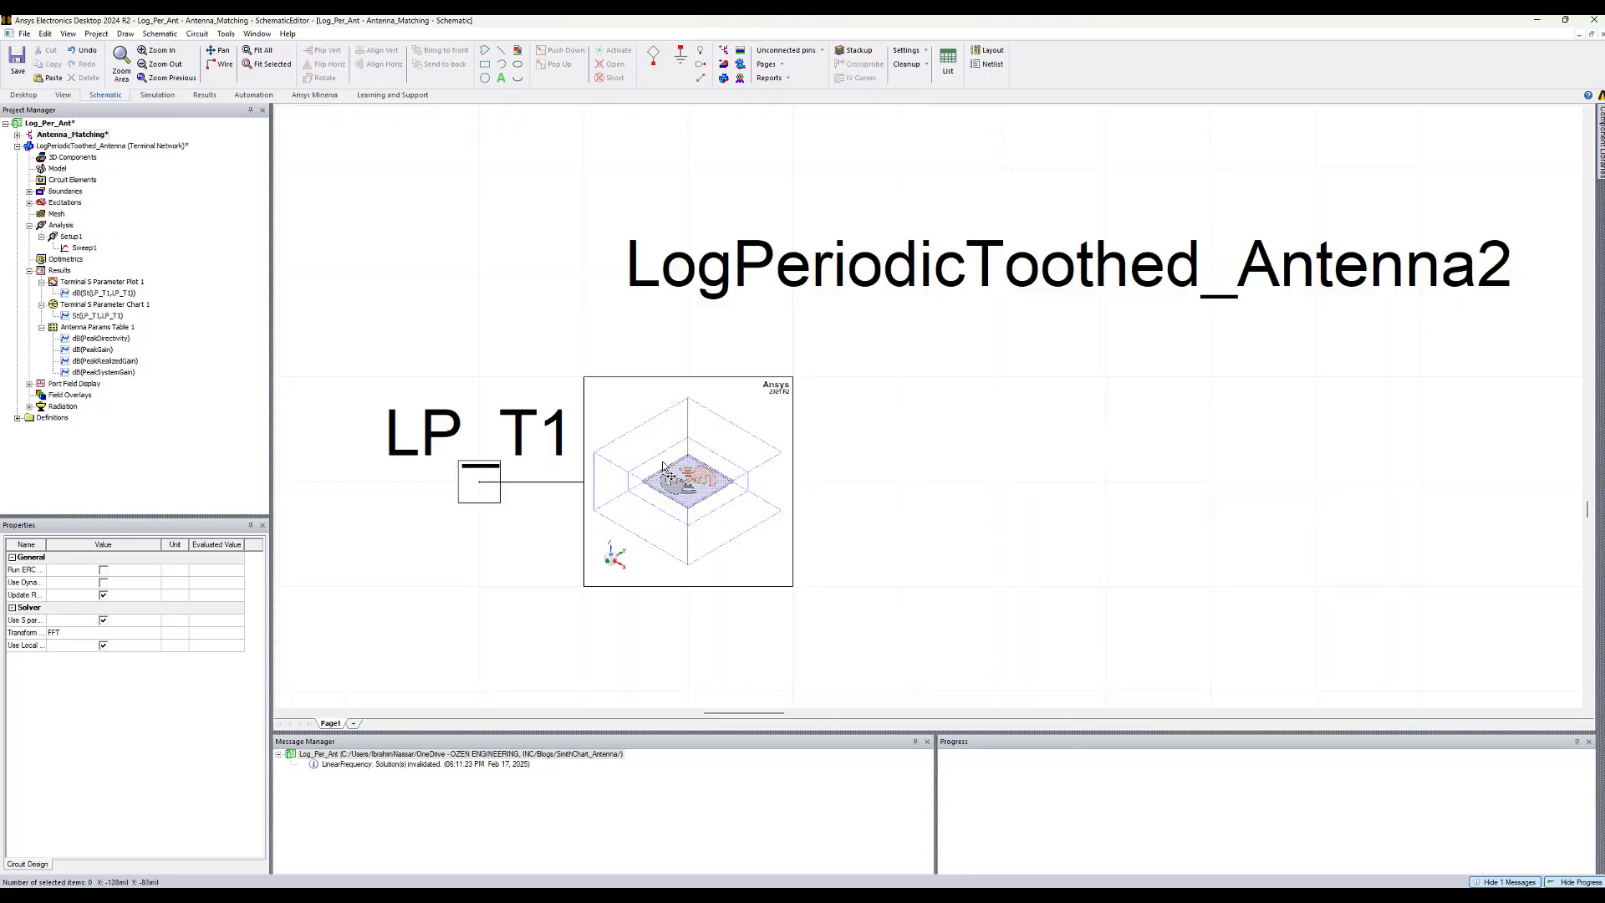
left_click(665, 467)
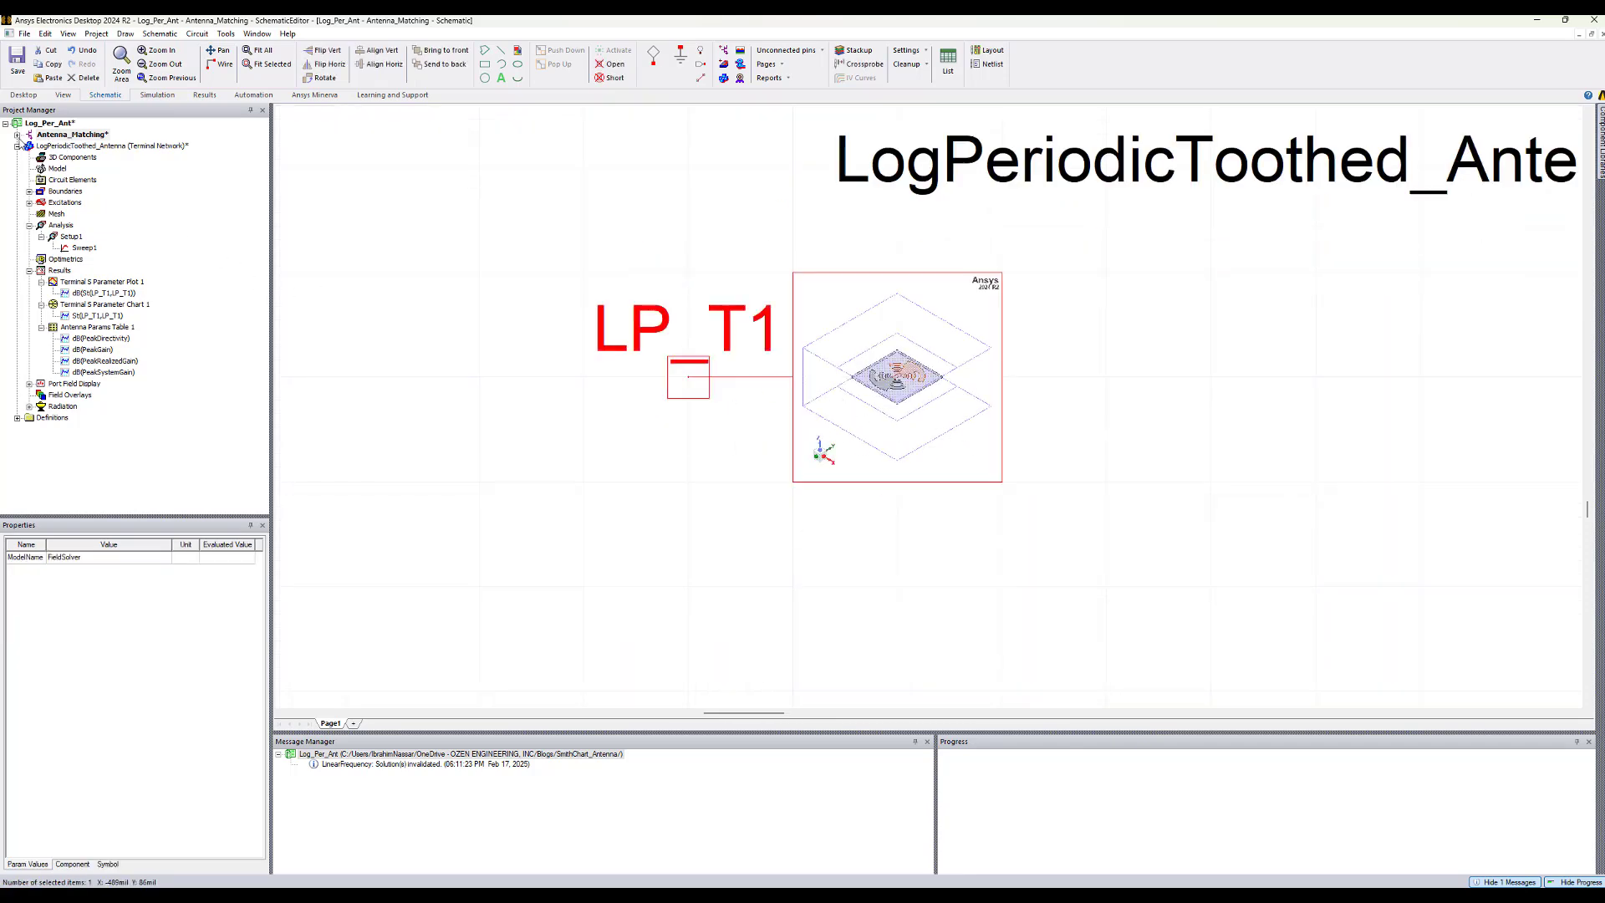
left_click(17, 135)
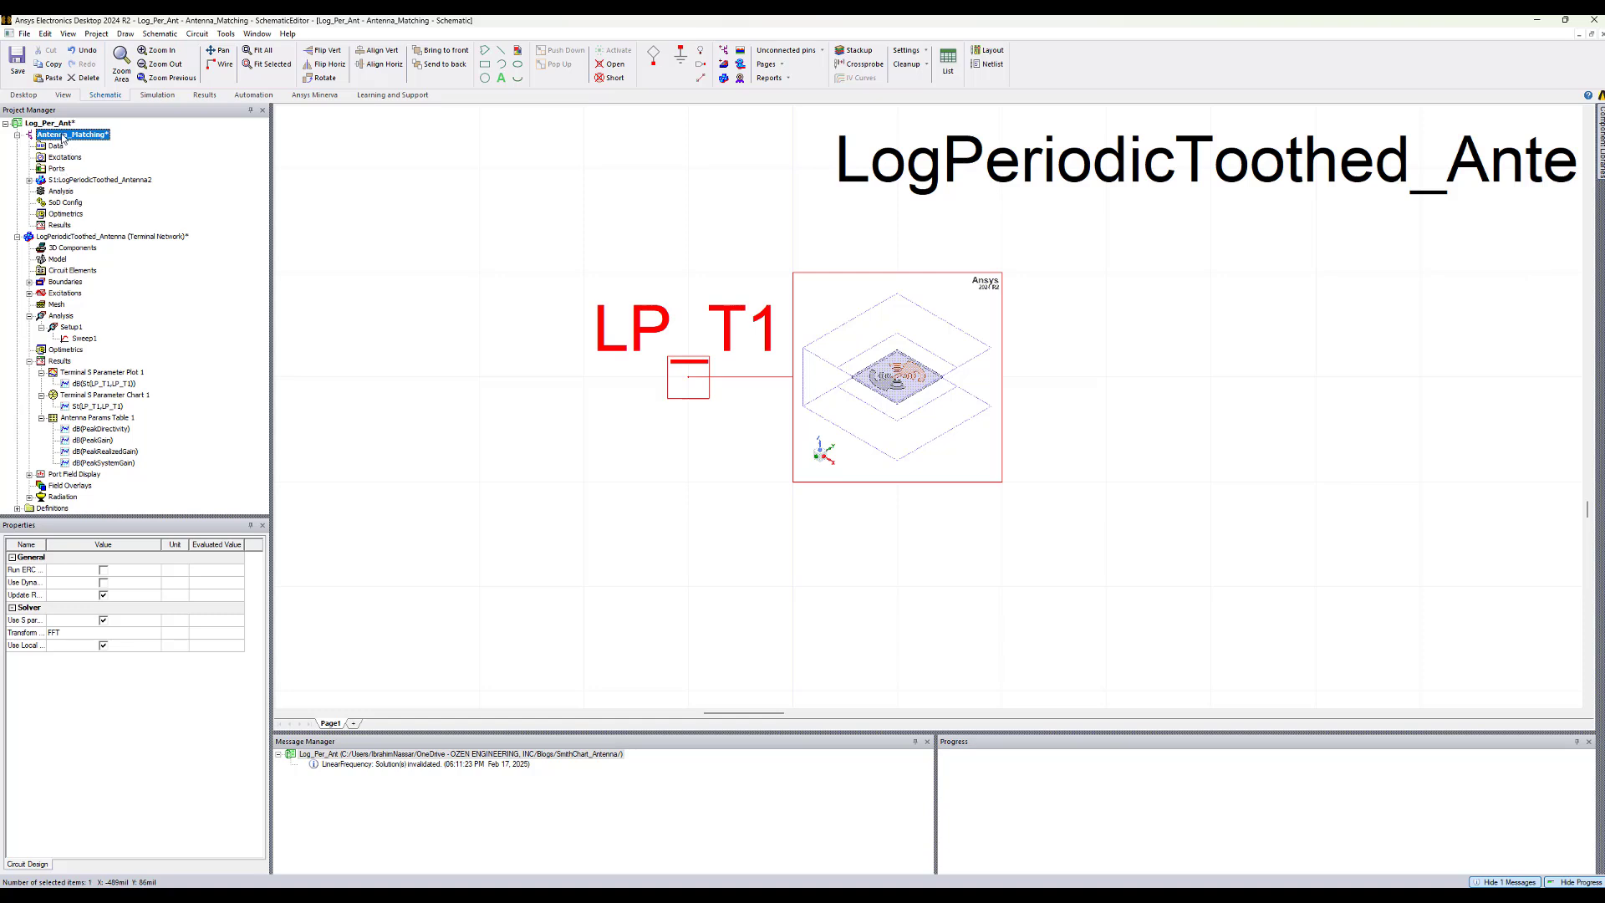
left_click(550, 276)
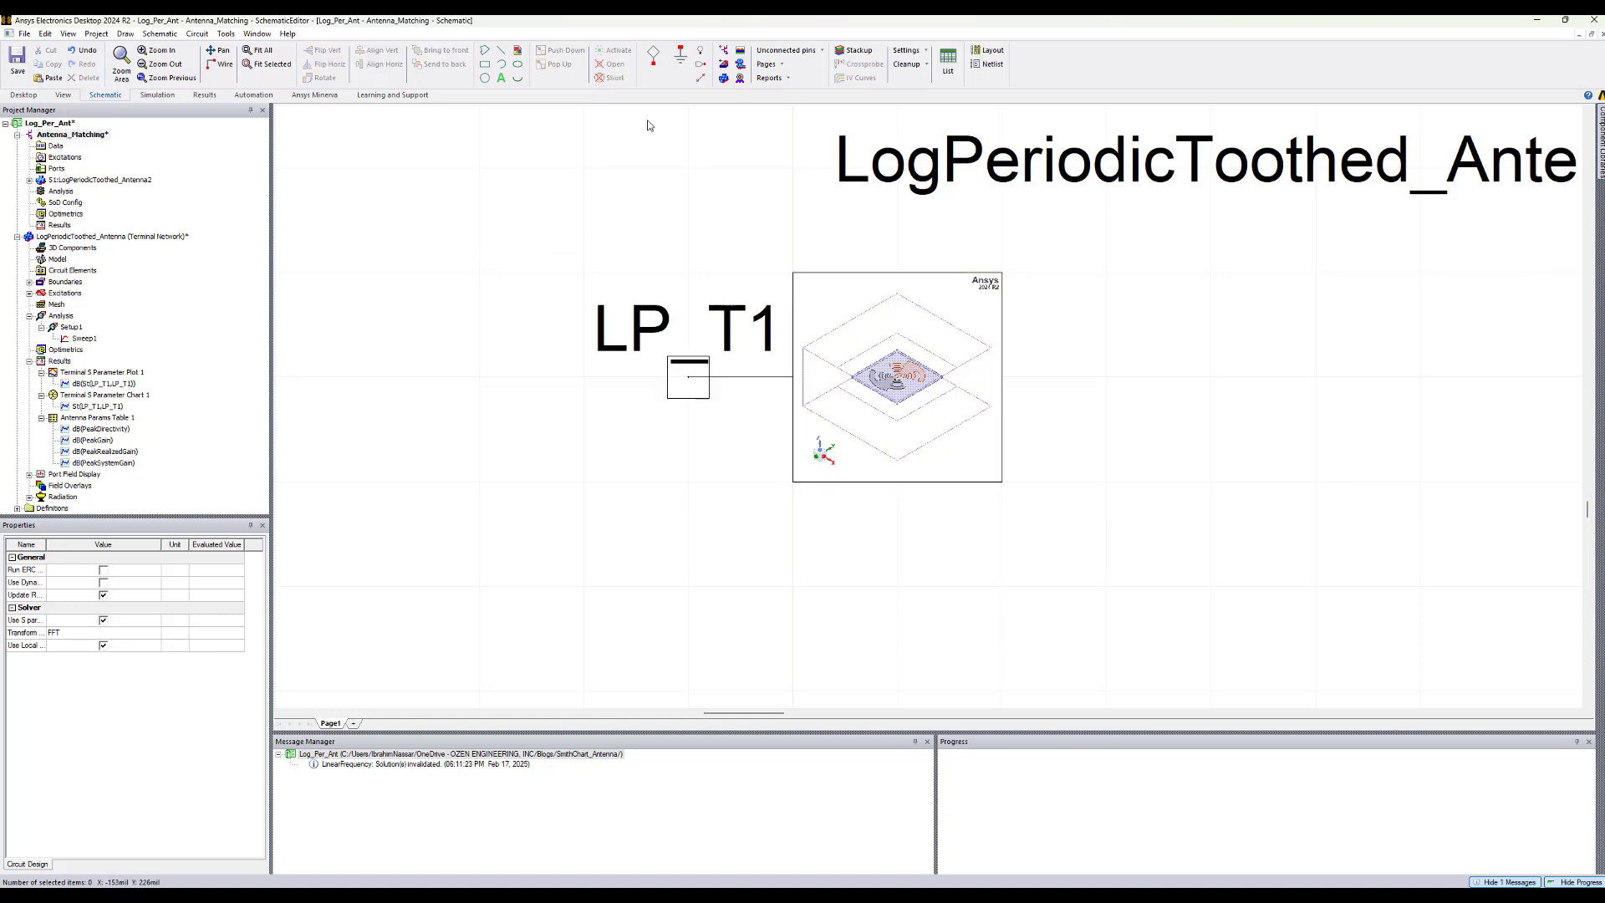
Step: Place Port1 on the LP_T1 terminal and move it left, leaving a short wire
left_click(656, 64)
left_click(688, 376)
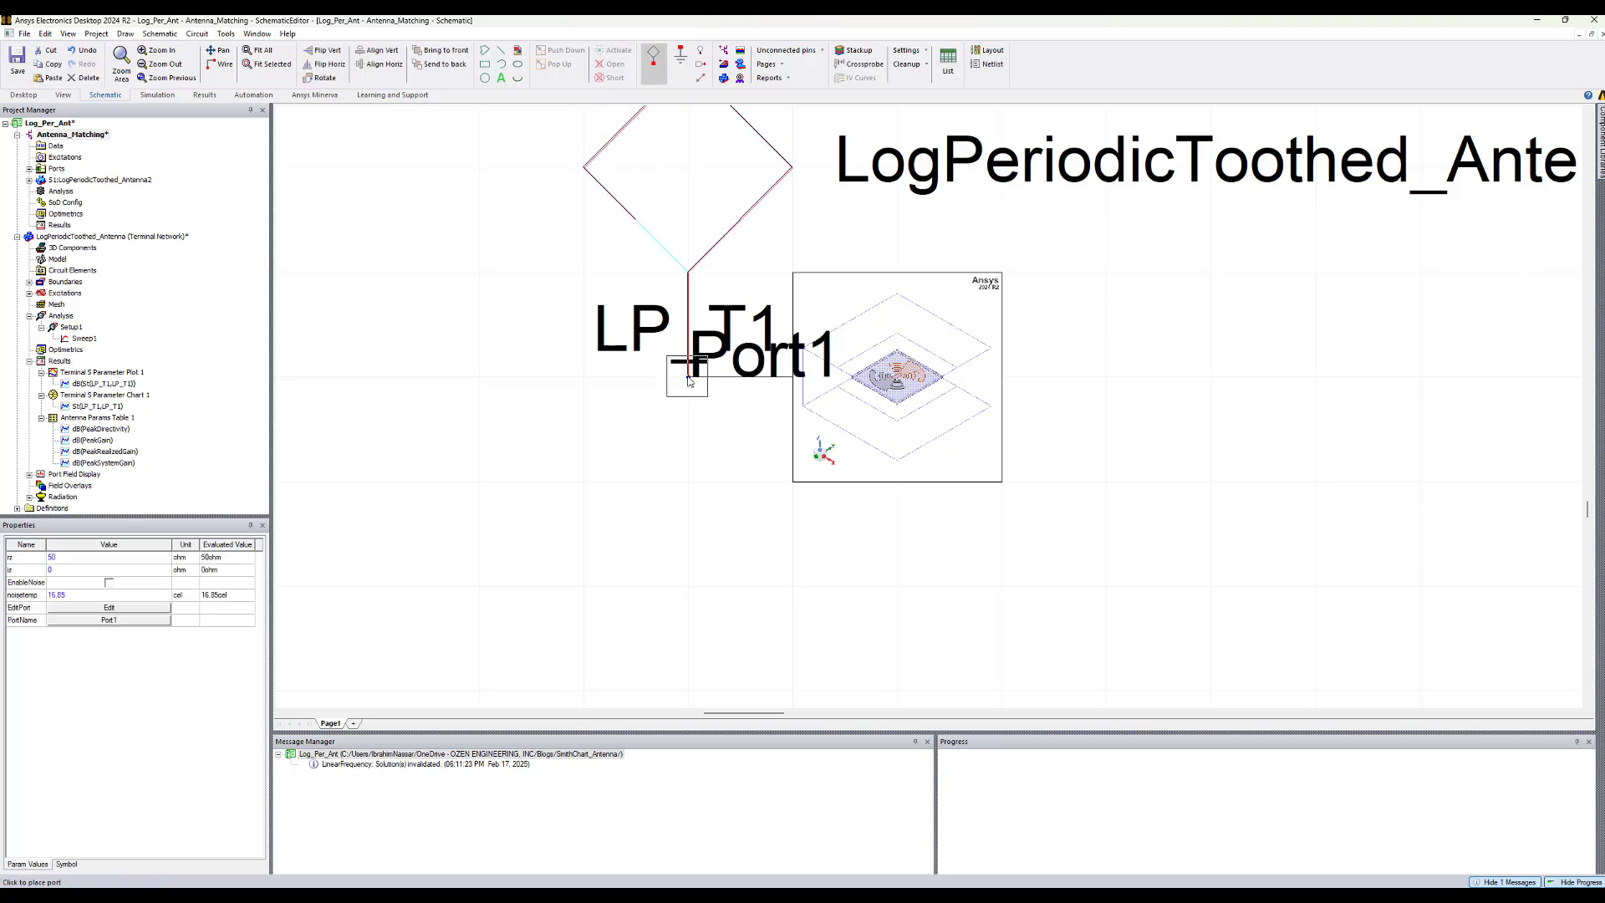
key("Escape")
left_click_drag(693, 168, 484, 168)
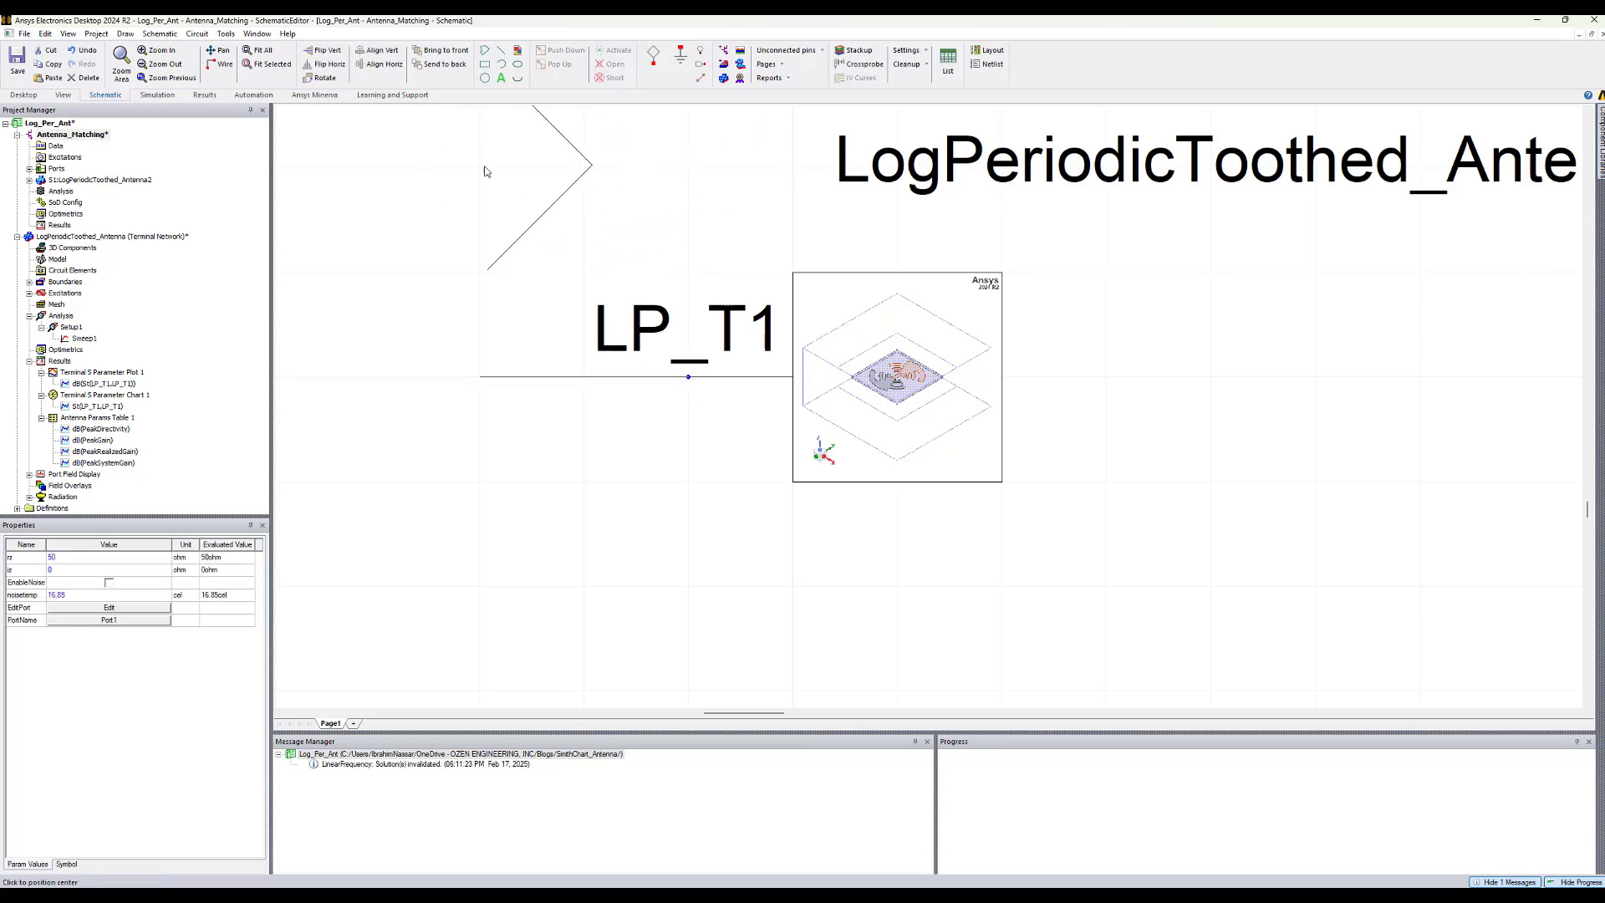
Step: Add a LinearFrequency linear network analysis sweeping 8–11 GHz in 0.01 GHz steps
right_click(68, 194)
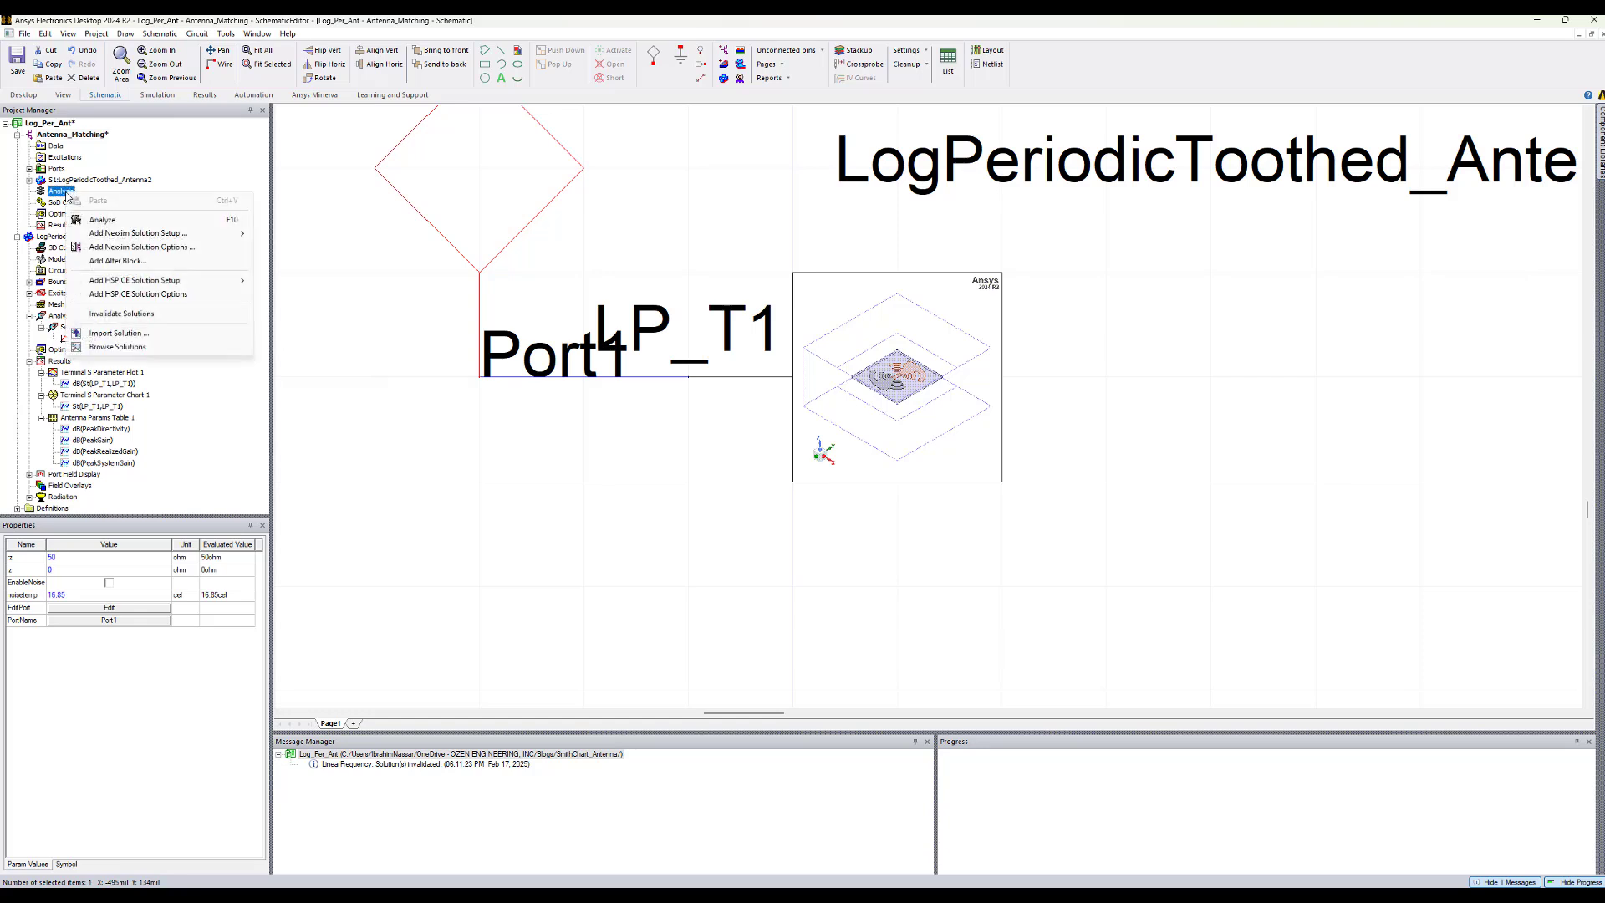
mouse_move(146, 236)
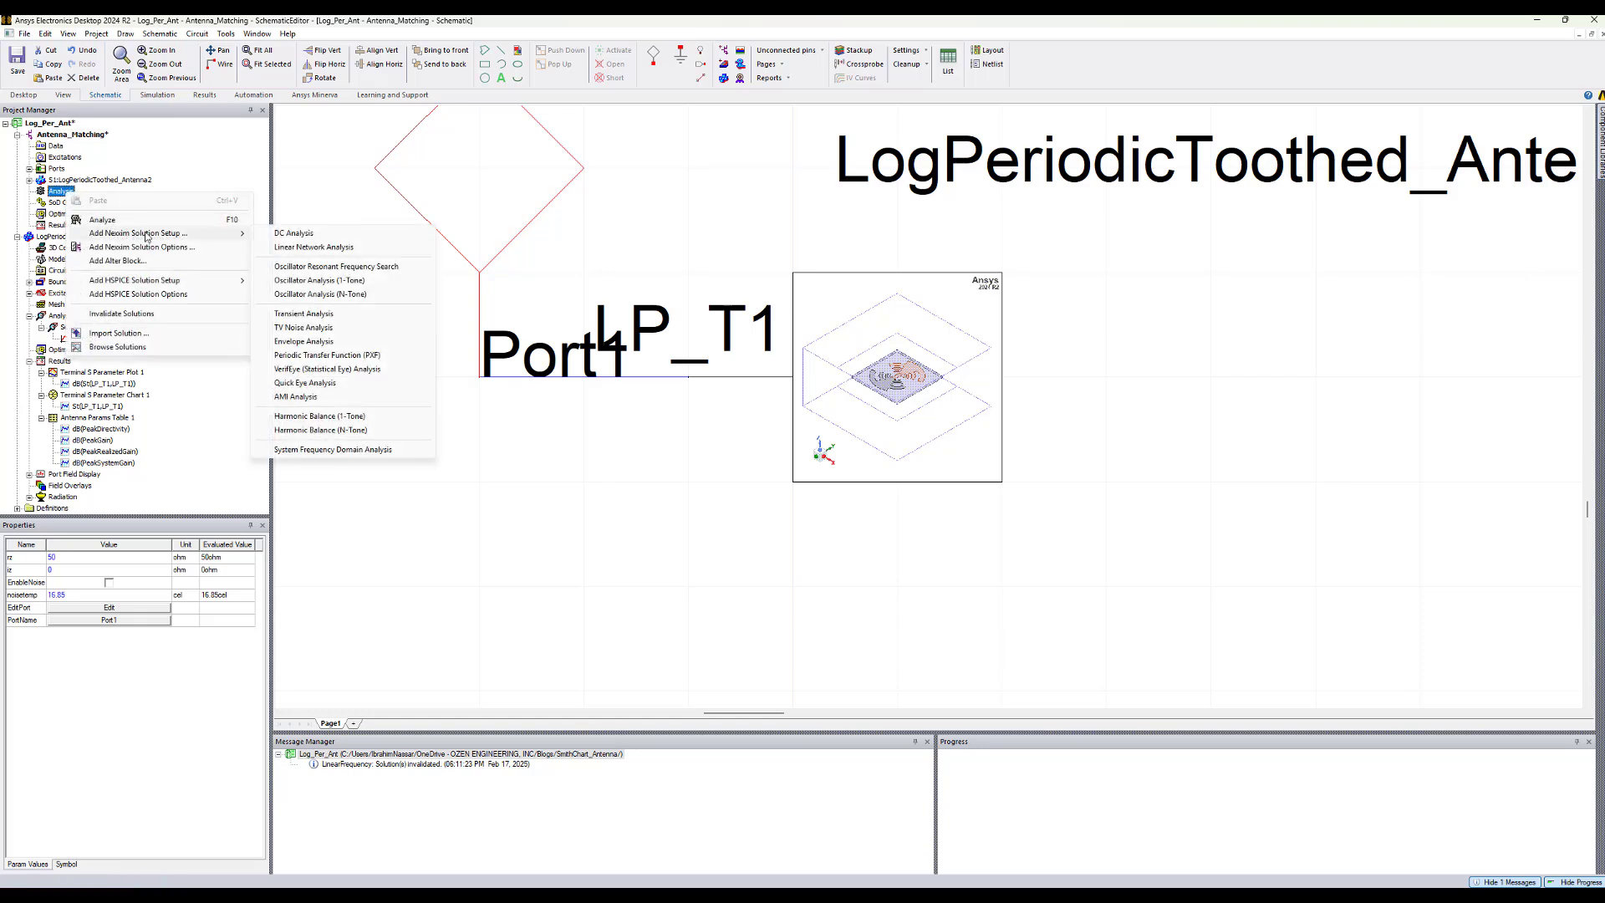
left_click(294, 247)
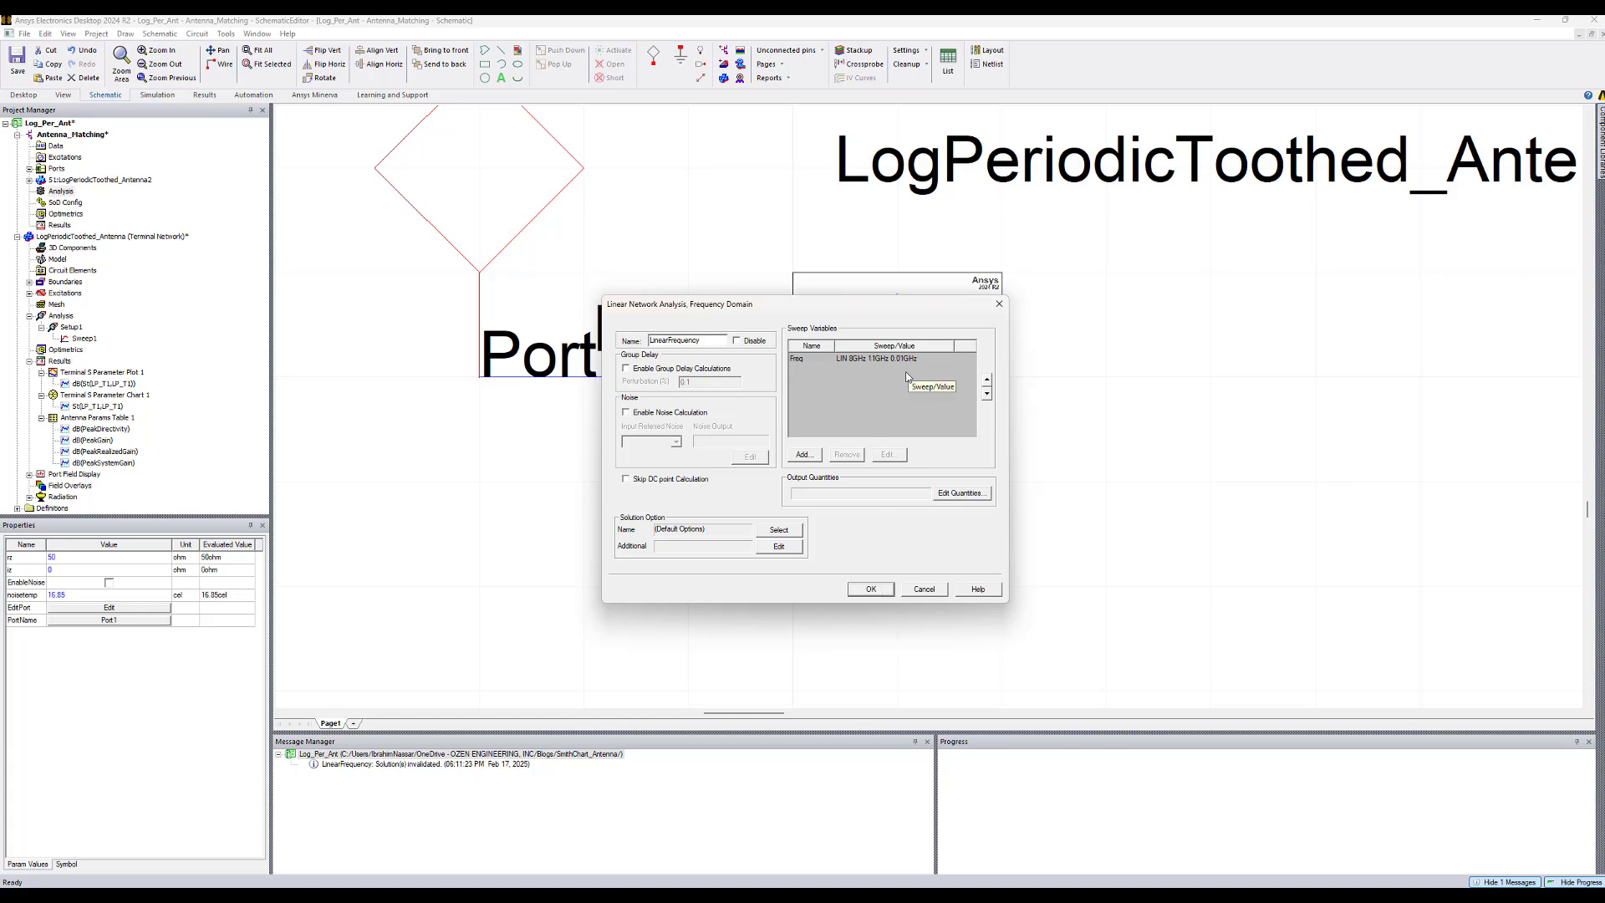
left_click(869, 590)
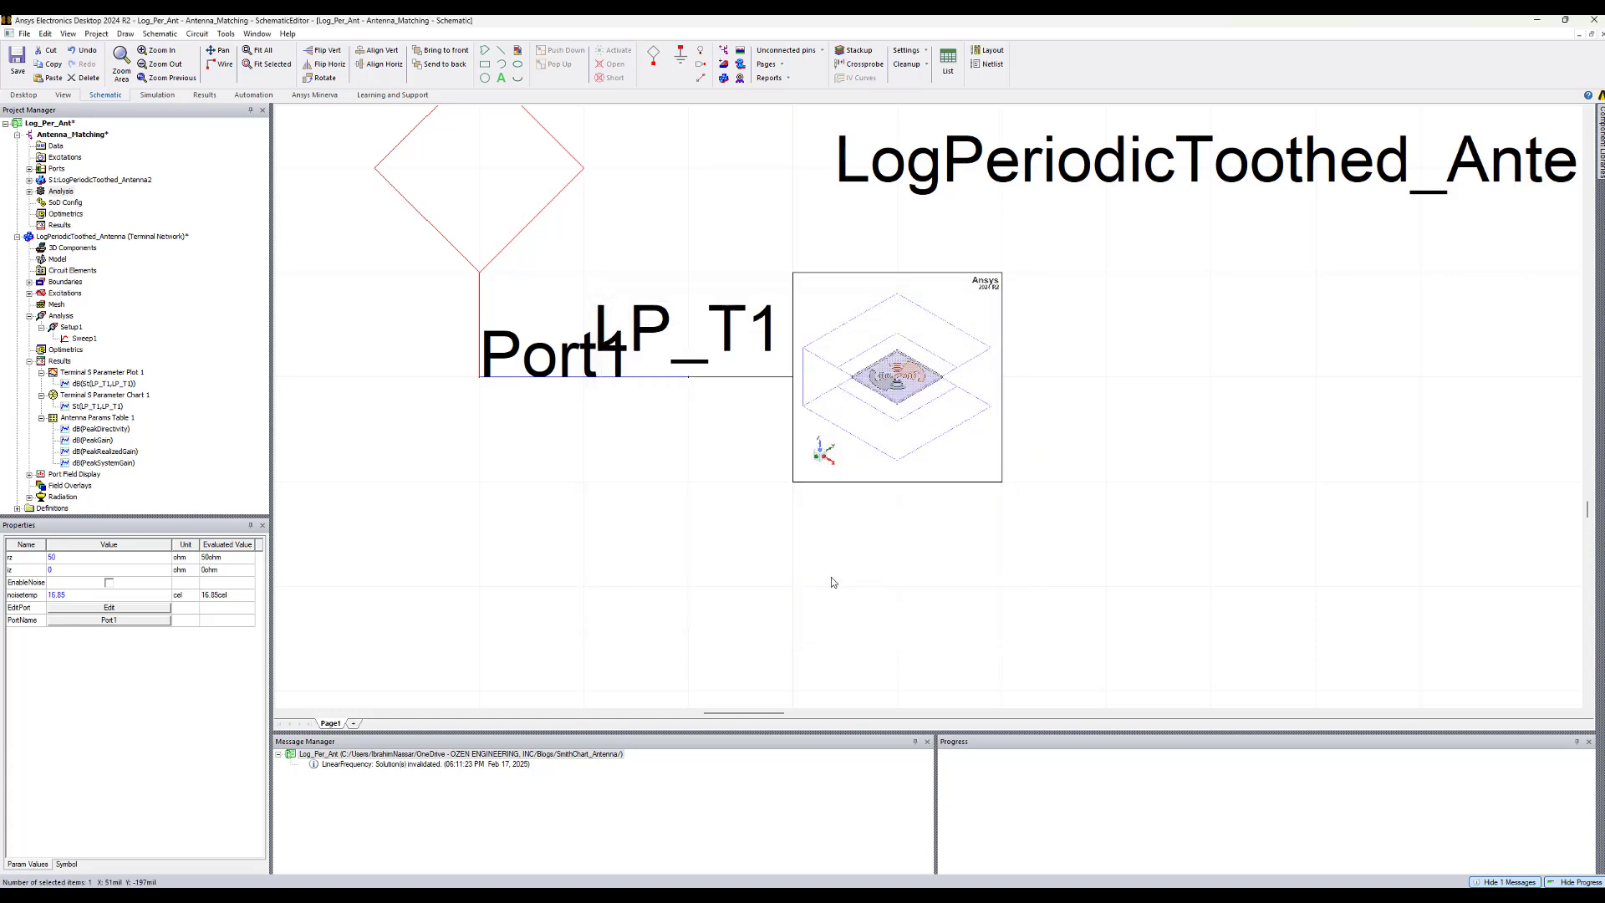
Step: Run the LinearFrequency analysis on the Antenna_Matching circuit
left_click(29, 191)
right_click(85, 205)
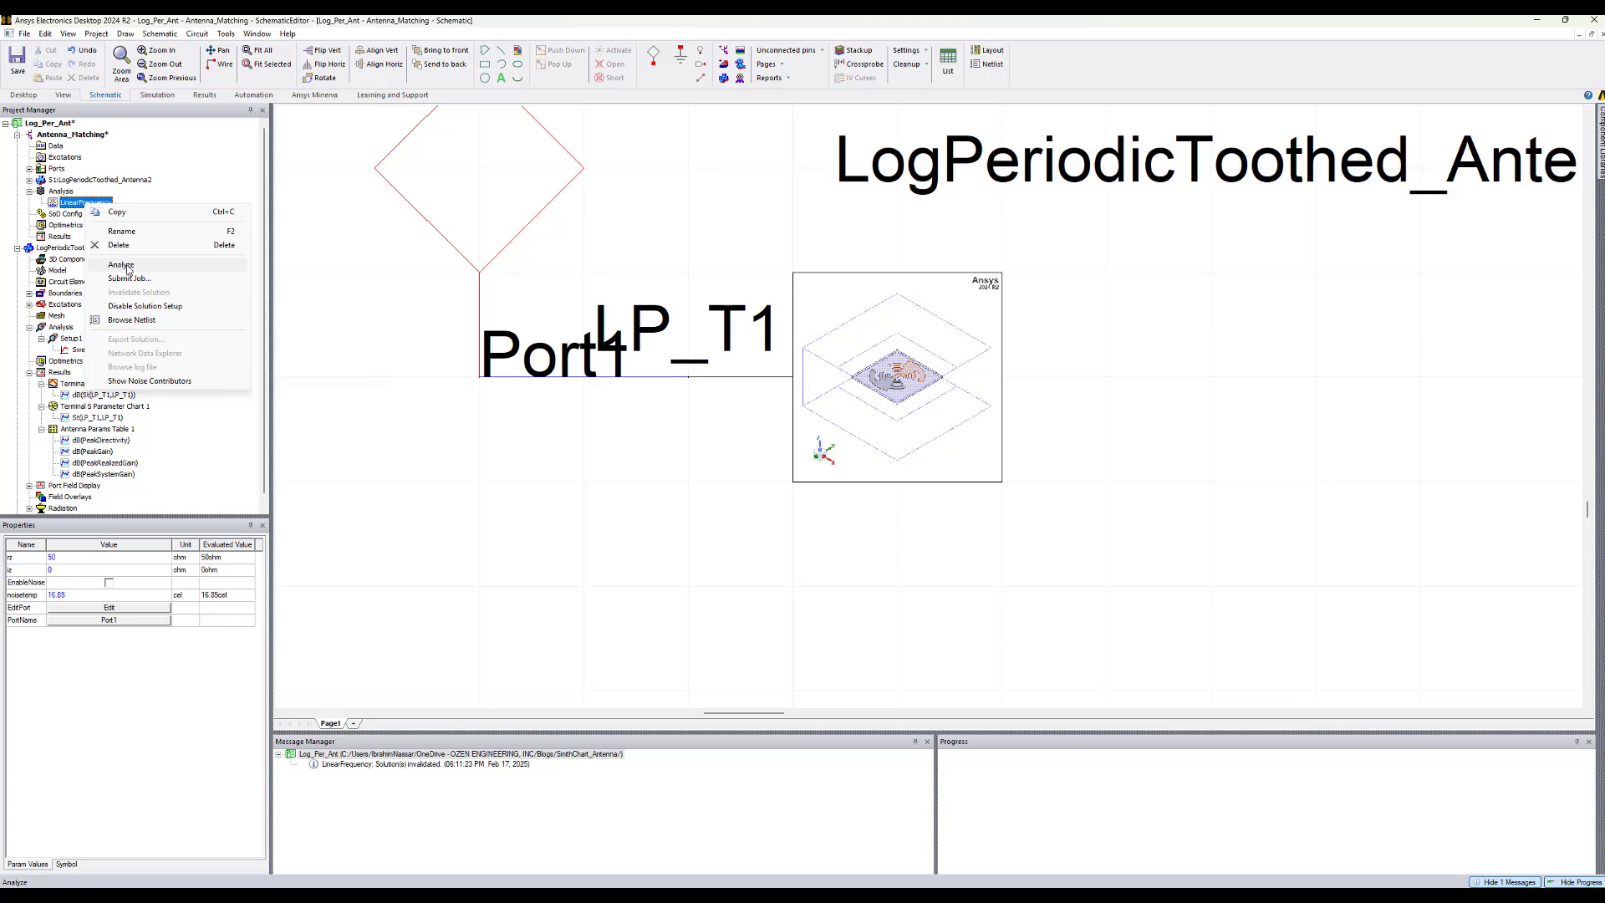
left_click(121, 265)
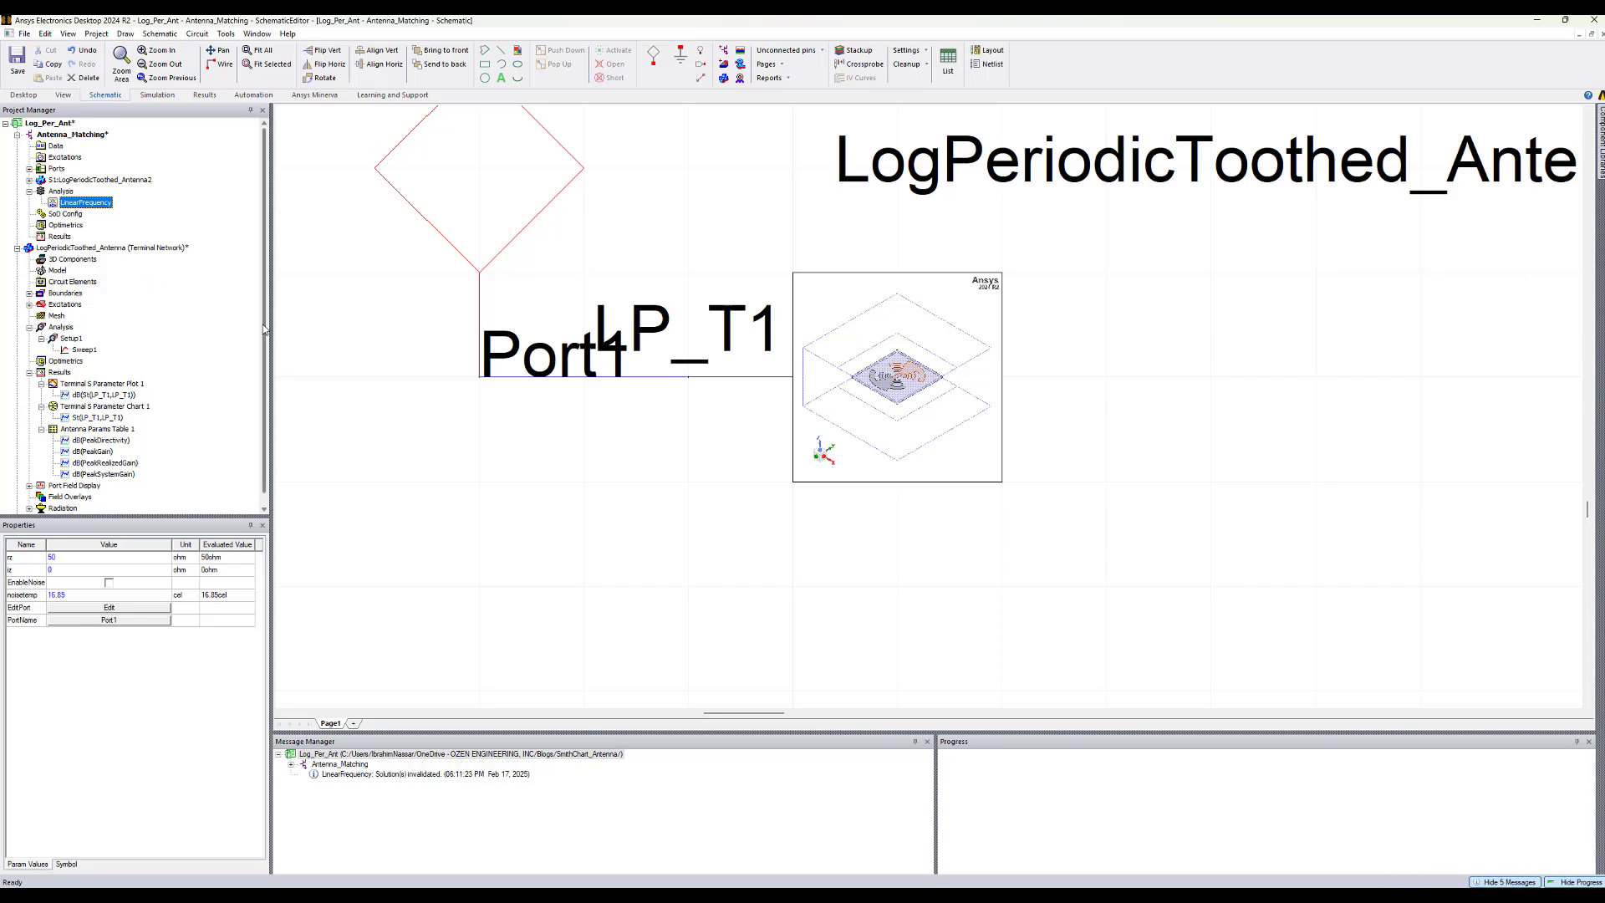
Step: Create a rectangular plot of dB(S(Port1,Port1)) over 8–11 GHz
right_click(60, 236)
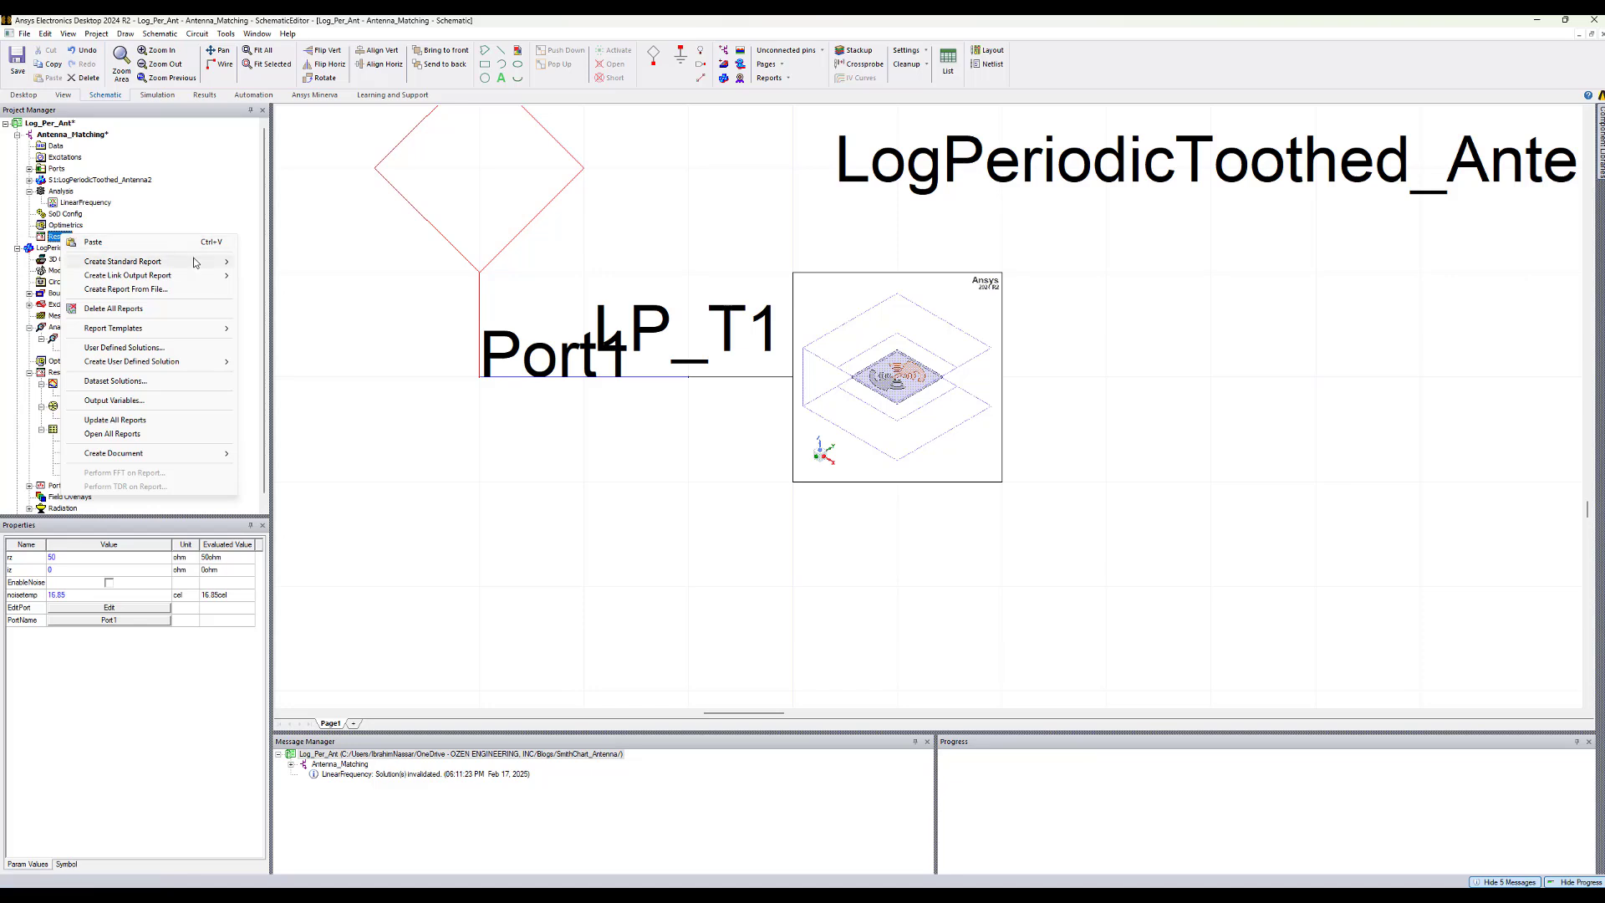
mouse_move(194, 262)
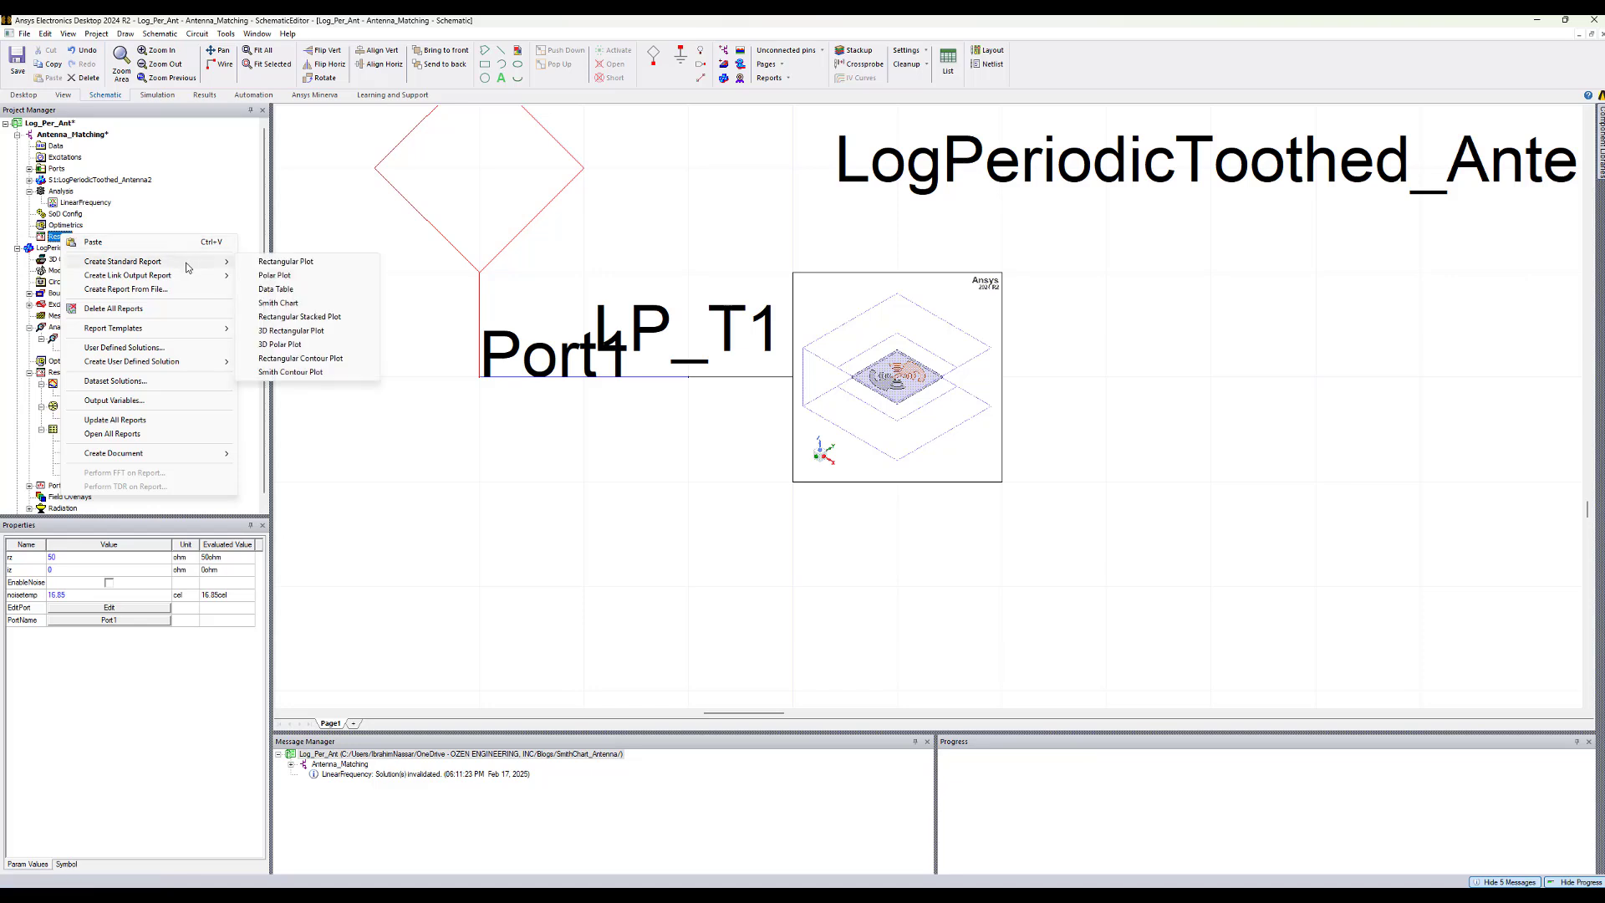
left_click(266, 261)
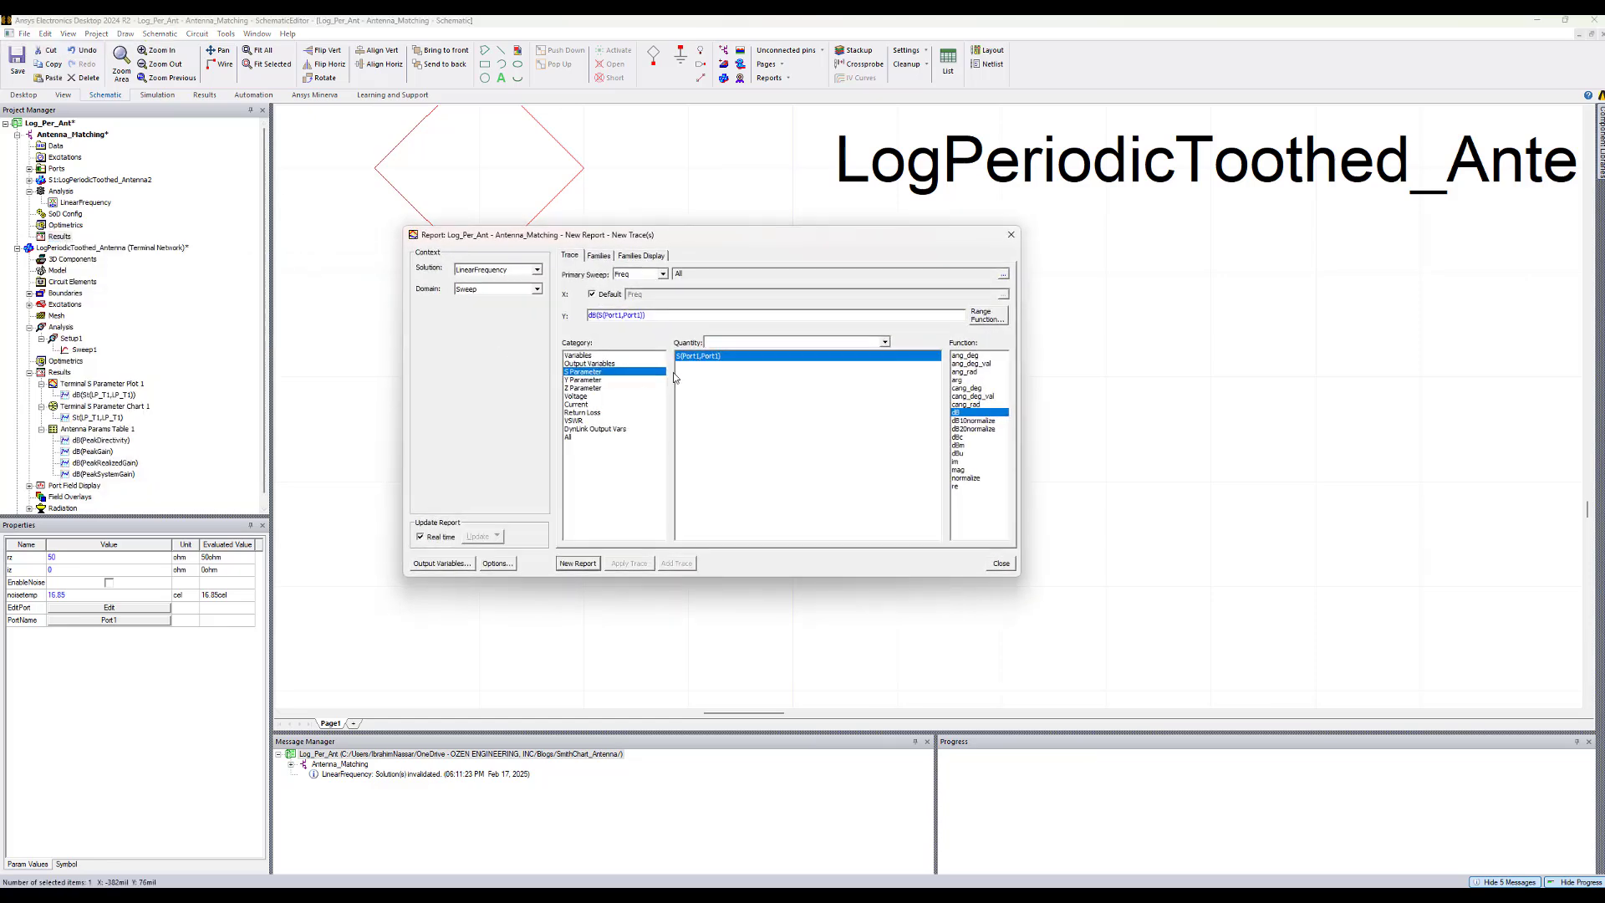
left_click(594, 563)
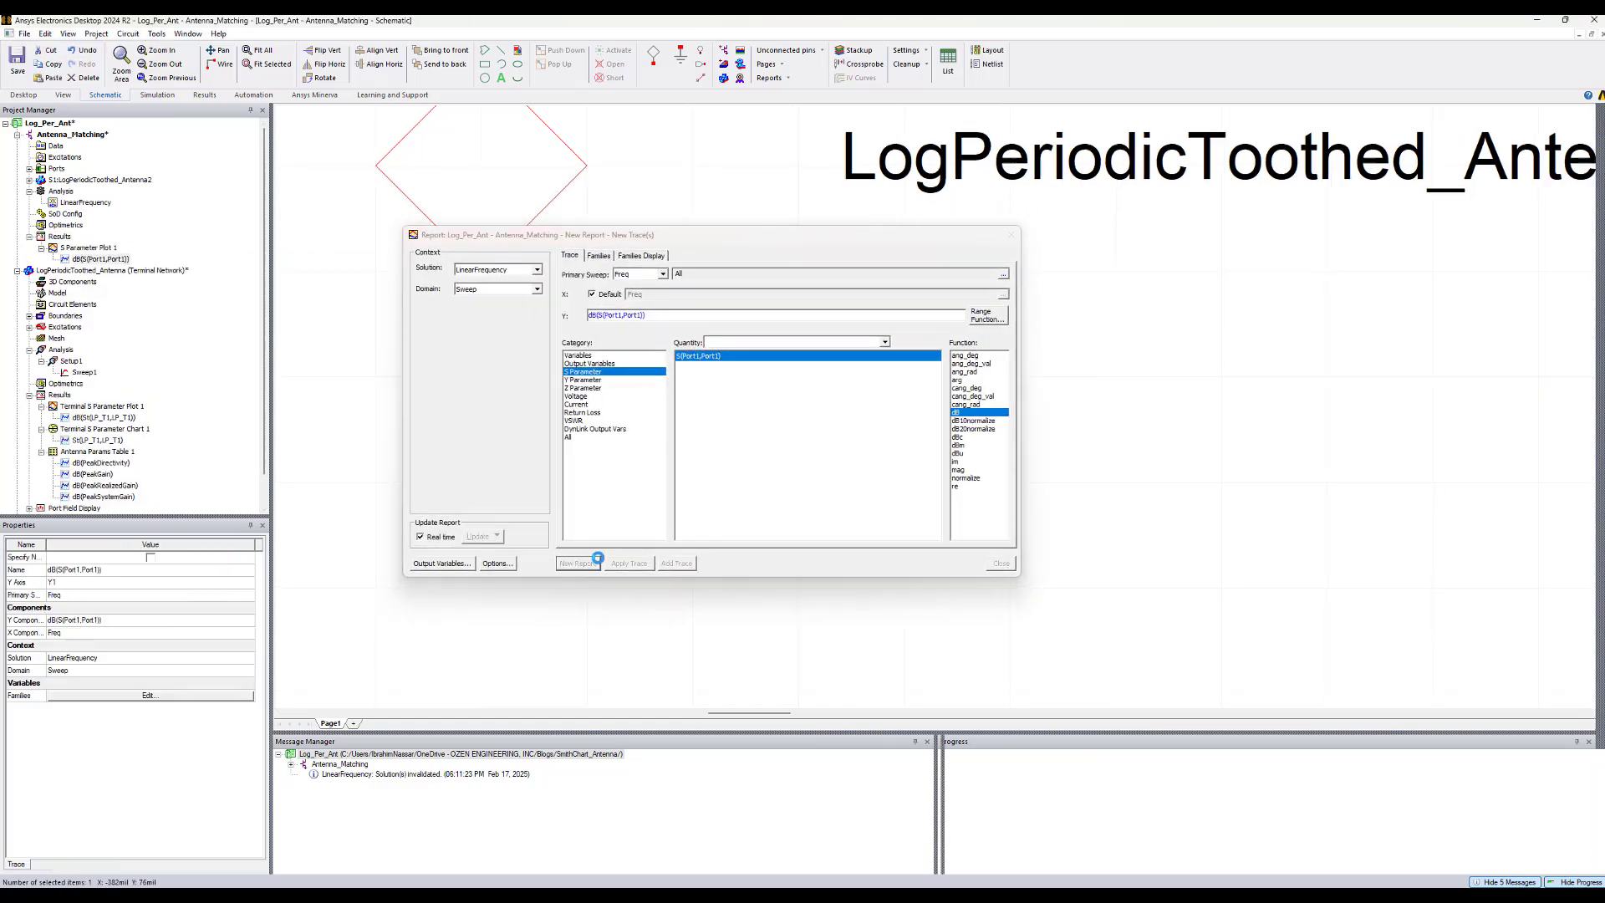
left_click(1002, 563)
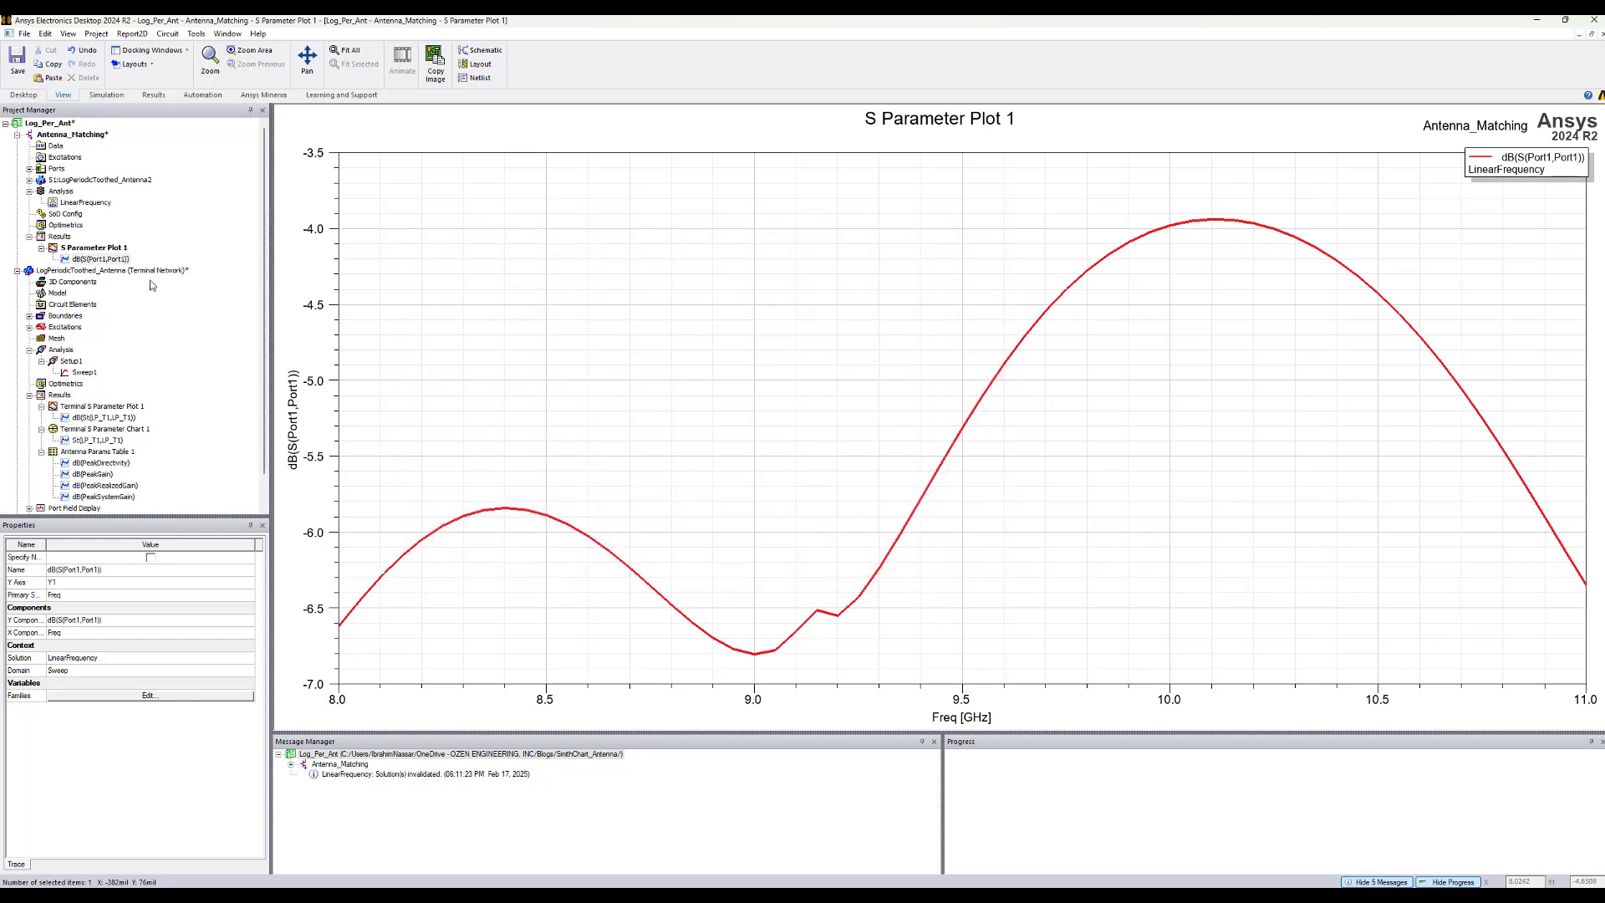
Step: Create a Smith chart report of S(Port1,Port1) for Antenna_Matching
right_click(62, 240)
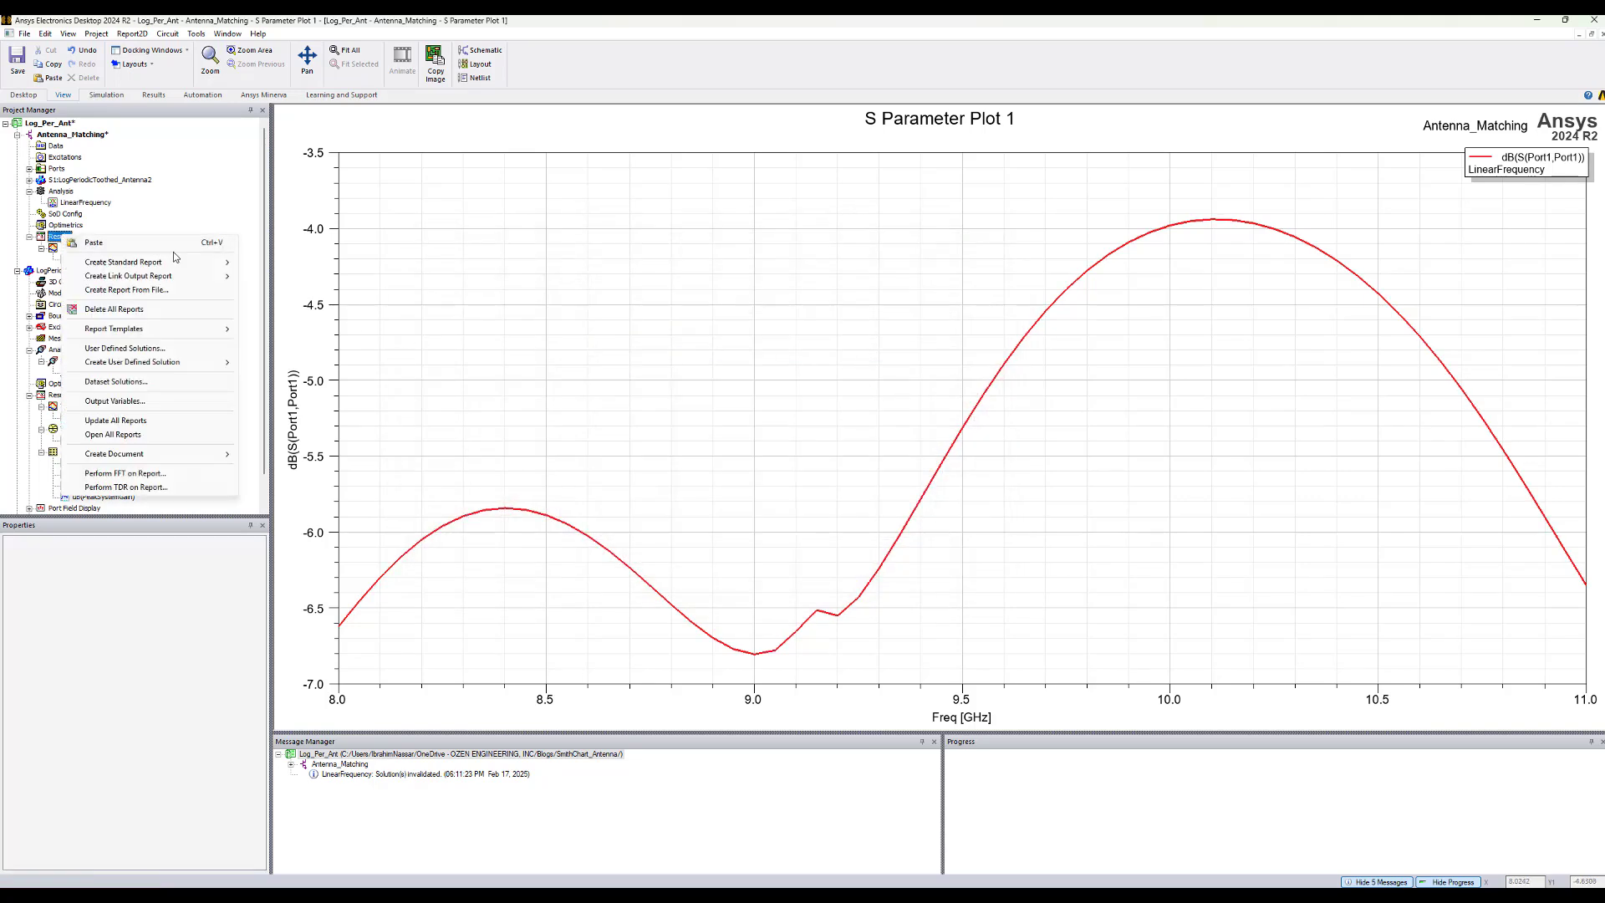
mouse_move(201, 268)
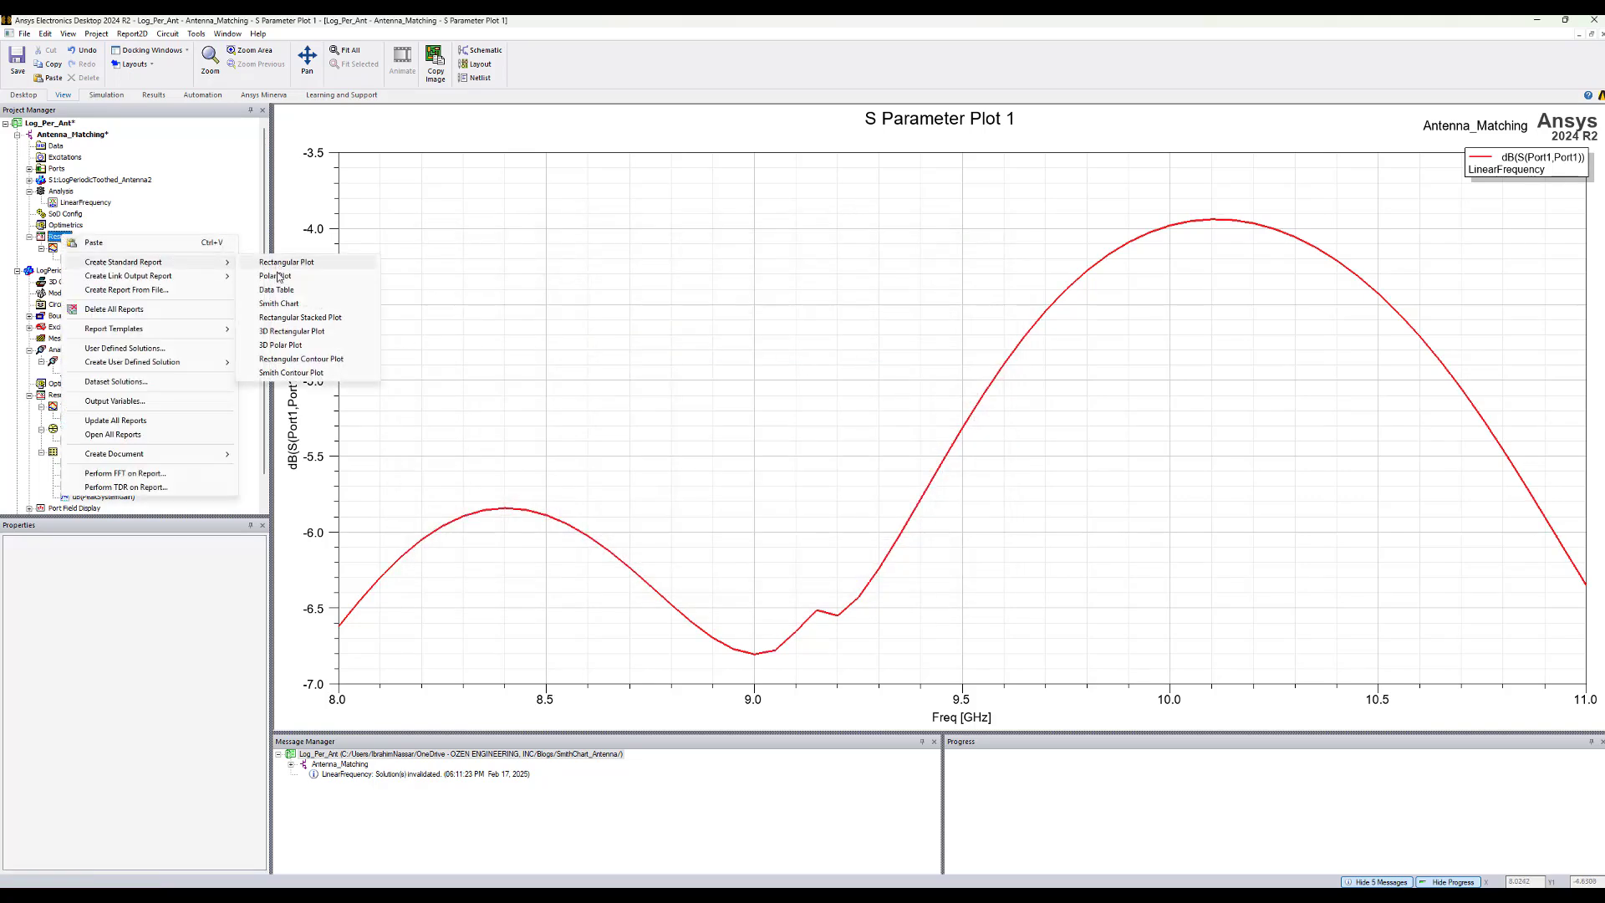
left_click(281, 304)
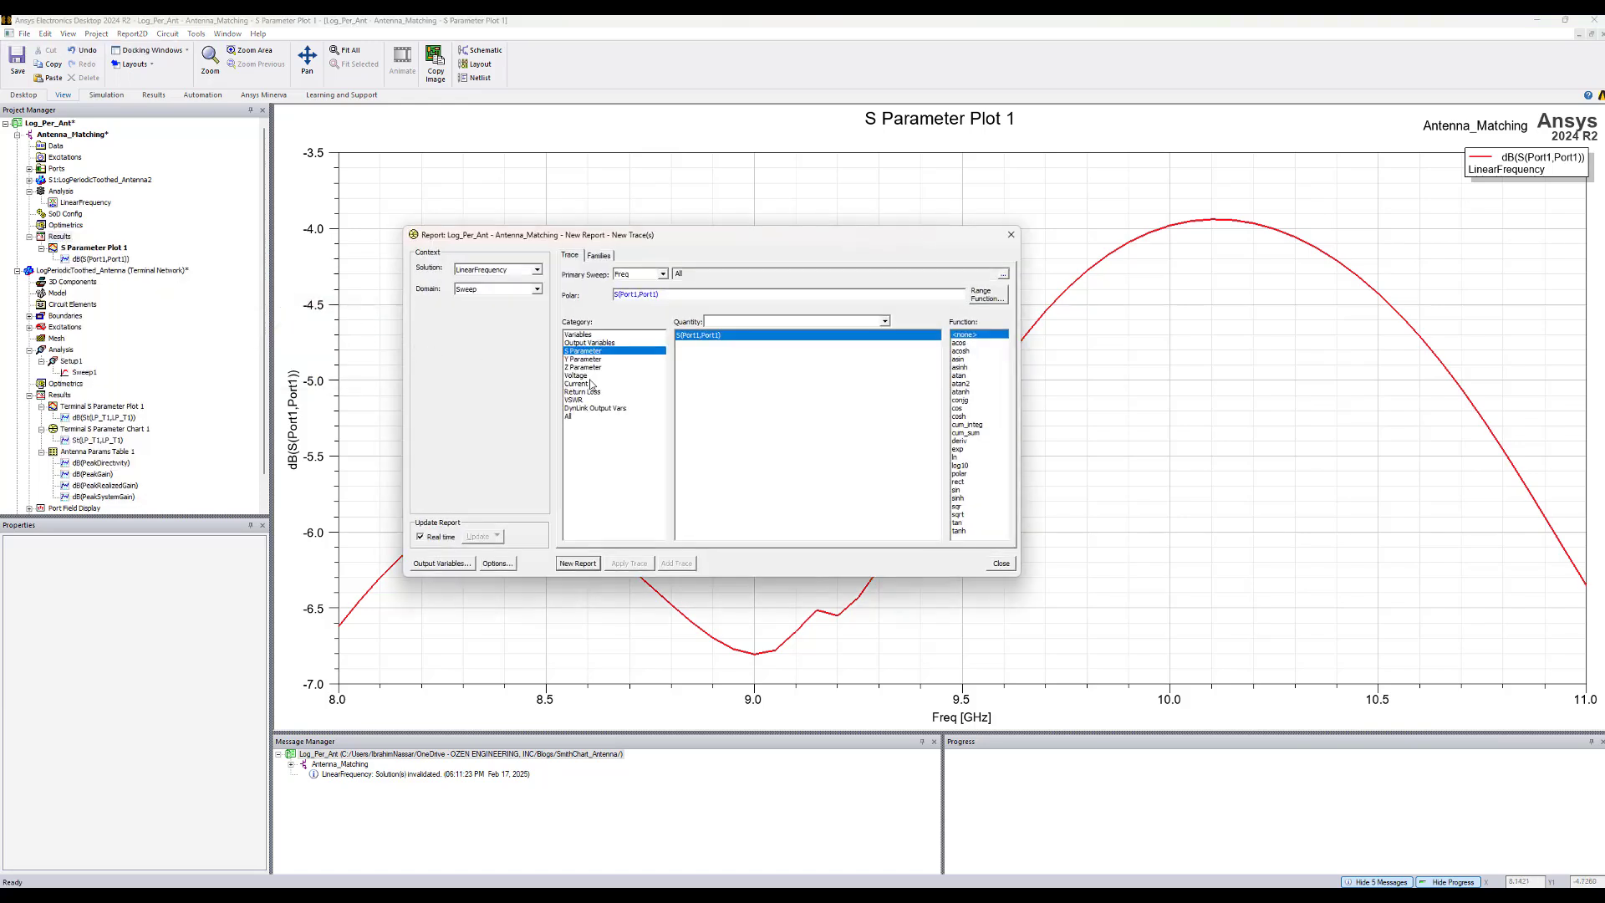
left_click(578, 562)
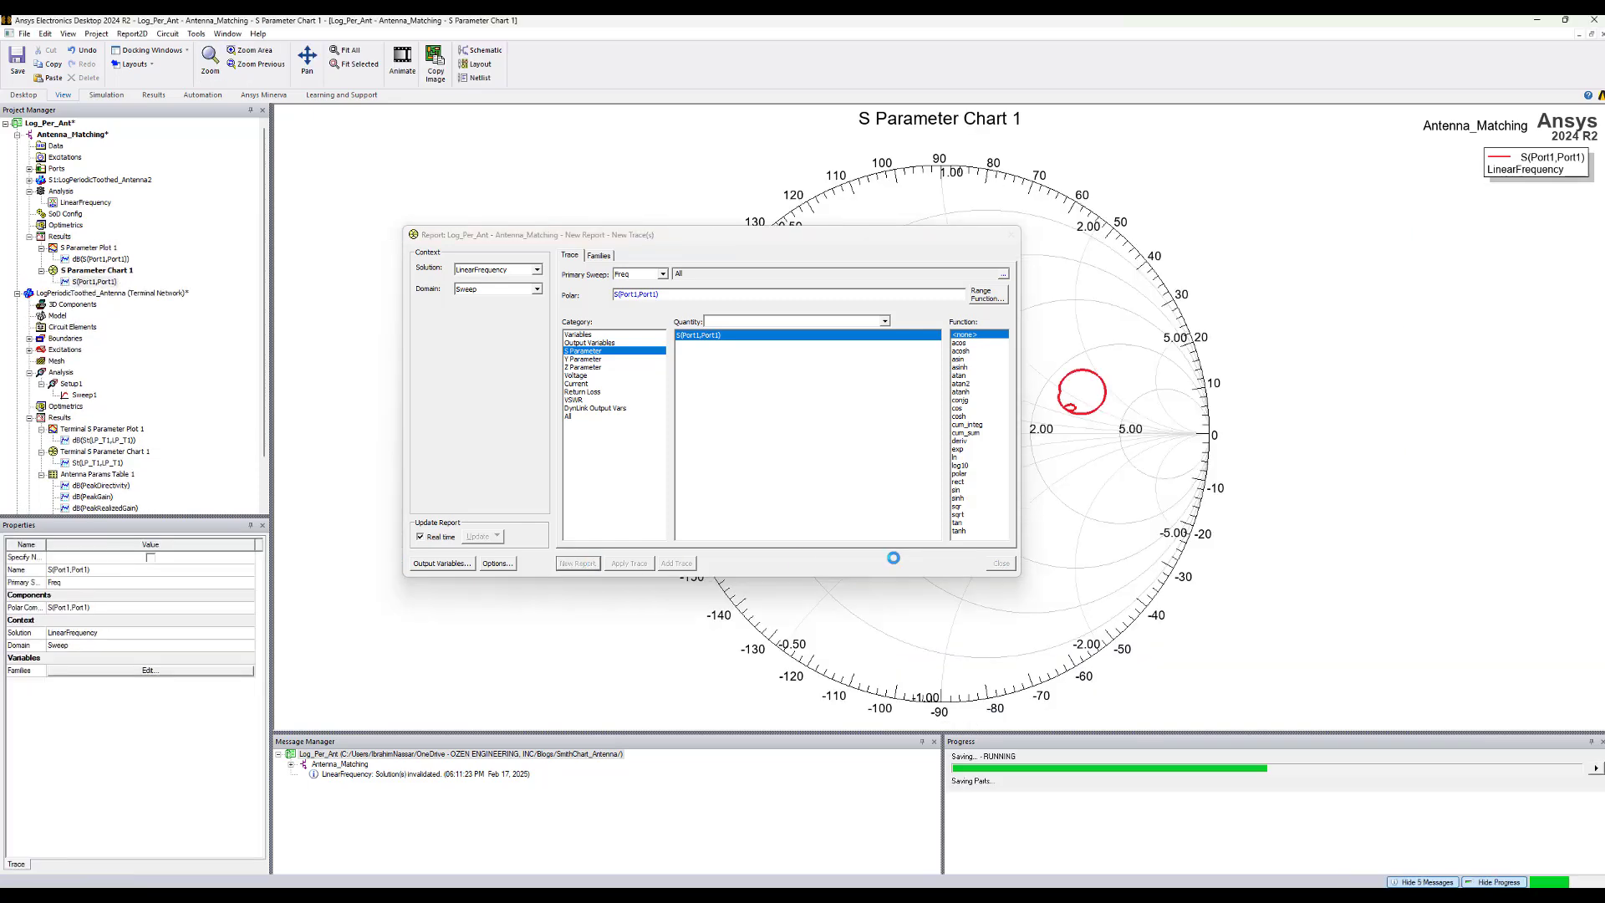
left_click(1003, 563)
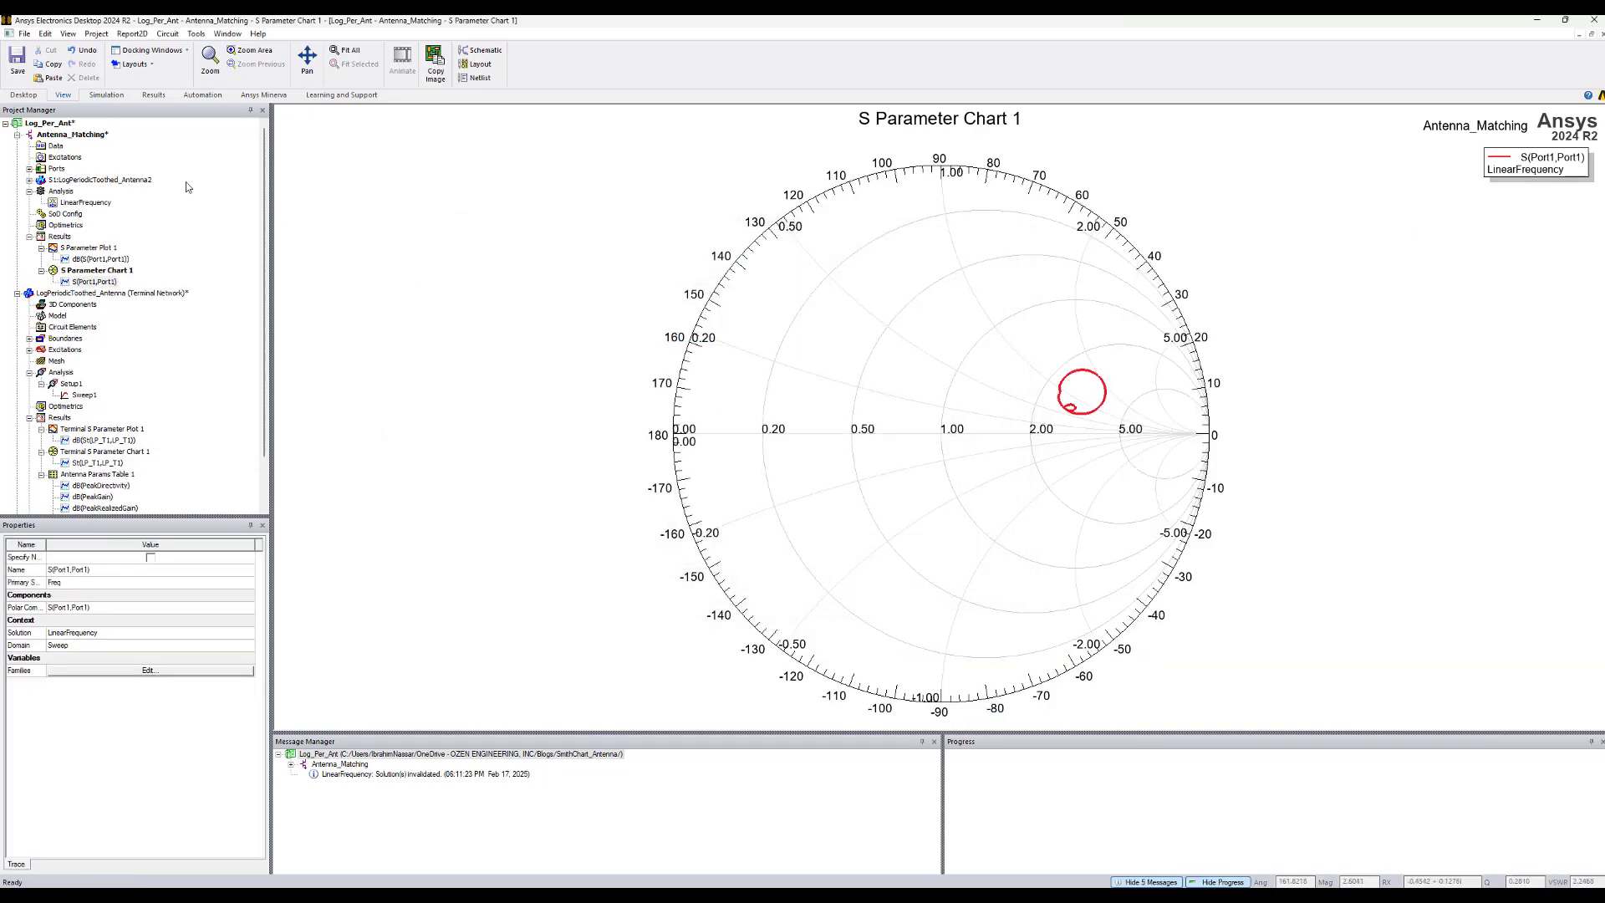
Step: Return to the Antenna_Matching schematic and launch the Smith Tool
double_click(72, 136)
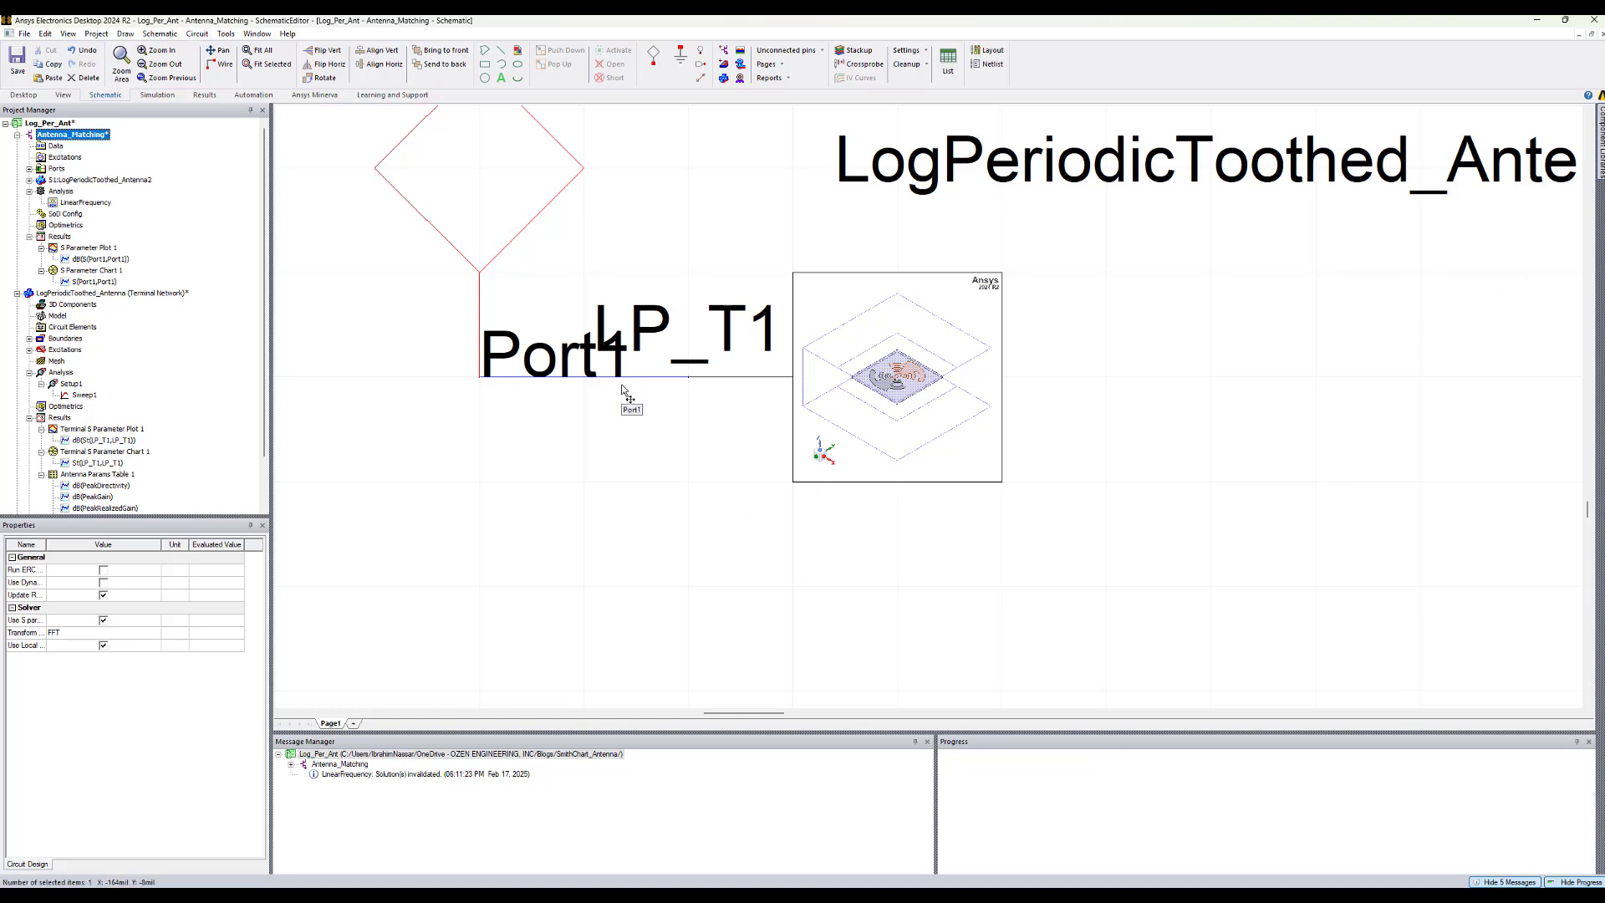
left_click(197, 35)
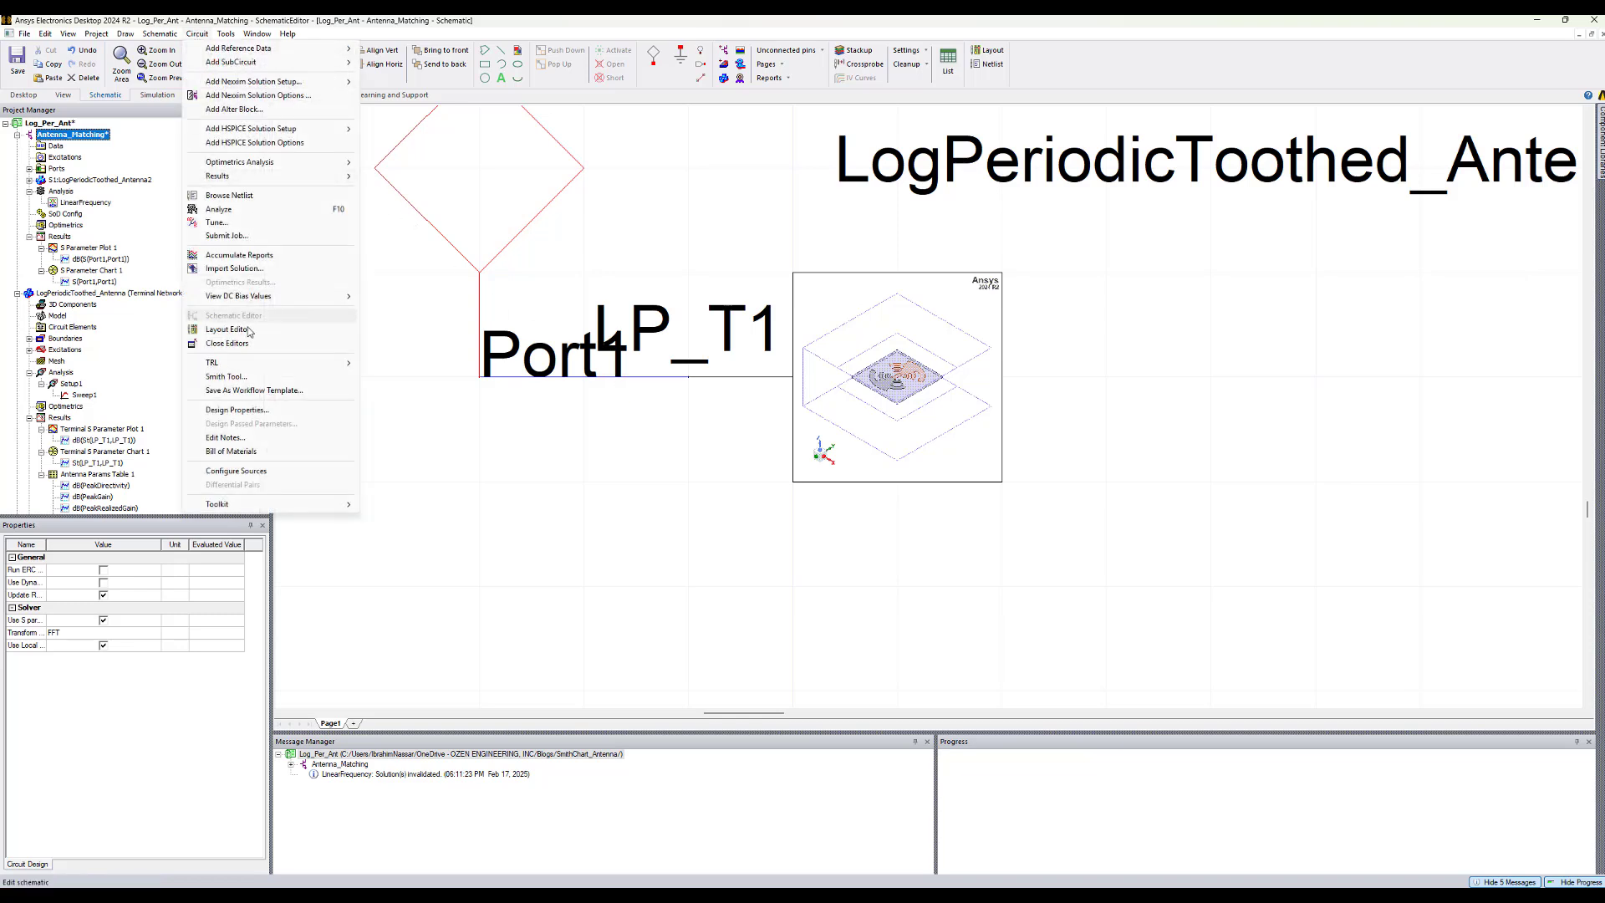
left_click(251, 364)
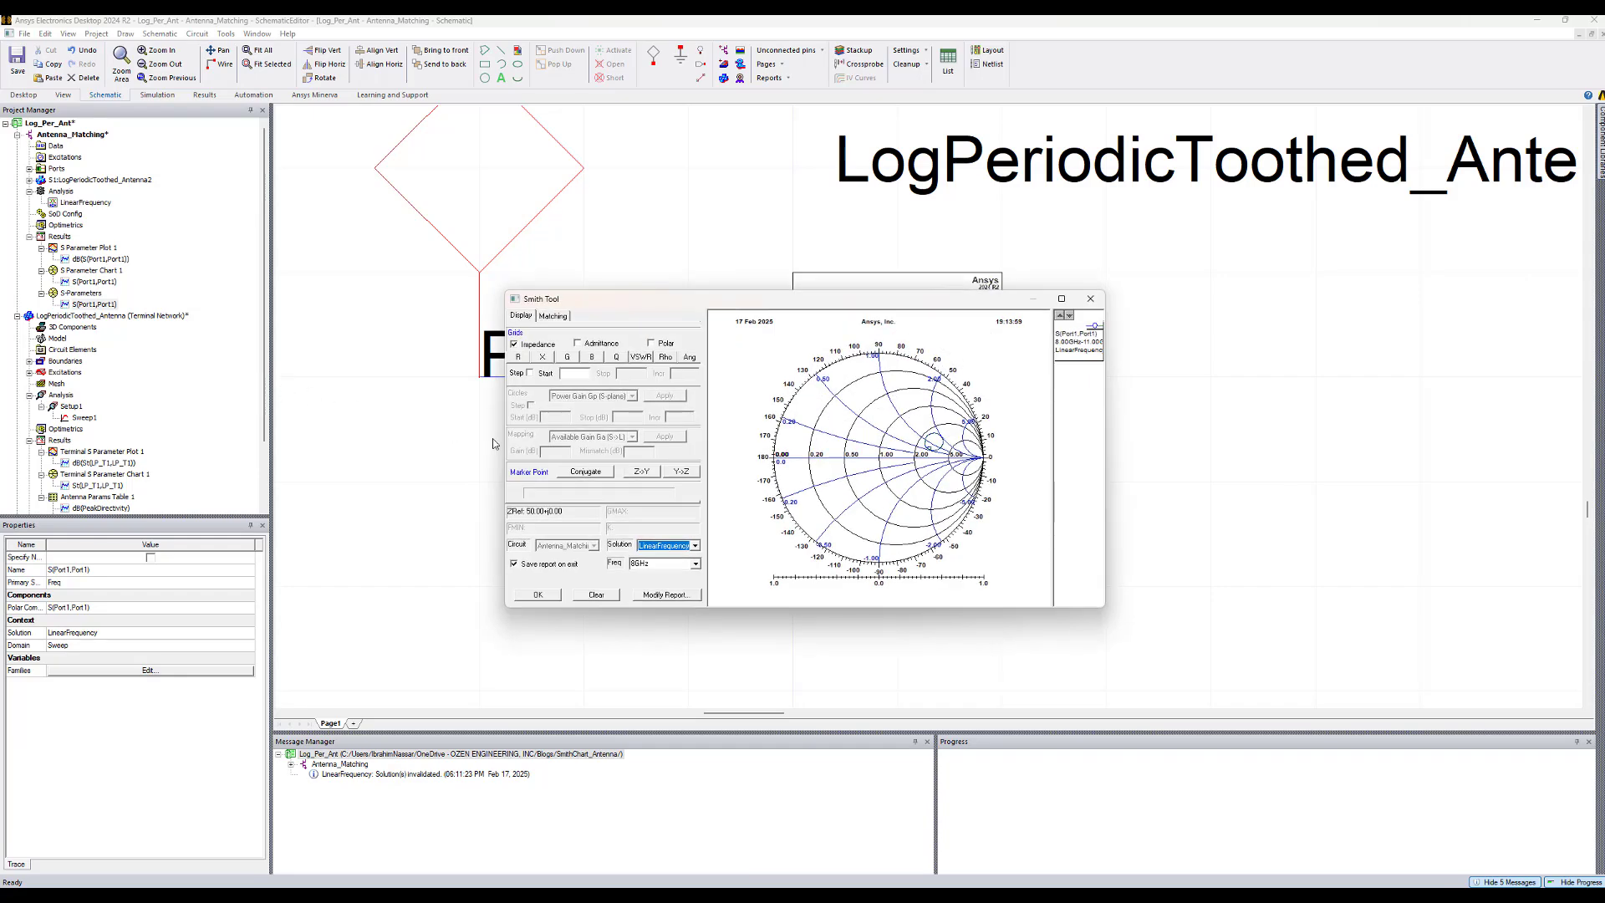
Step: Set the Smith Tool working frequency to 10GHz and enlarge its window
left_click(696, 565)
scroll(699, 593, "down", 4)
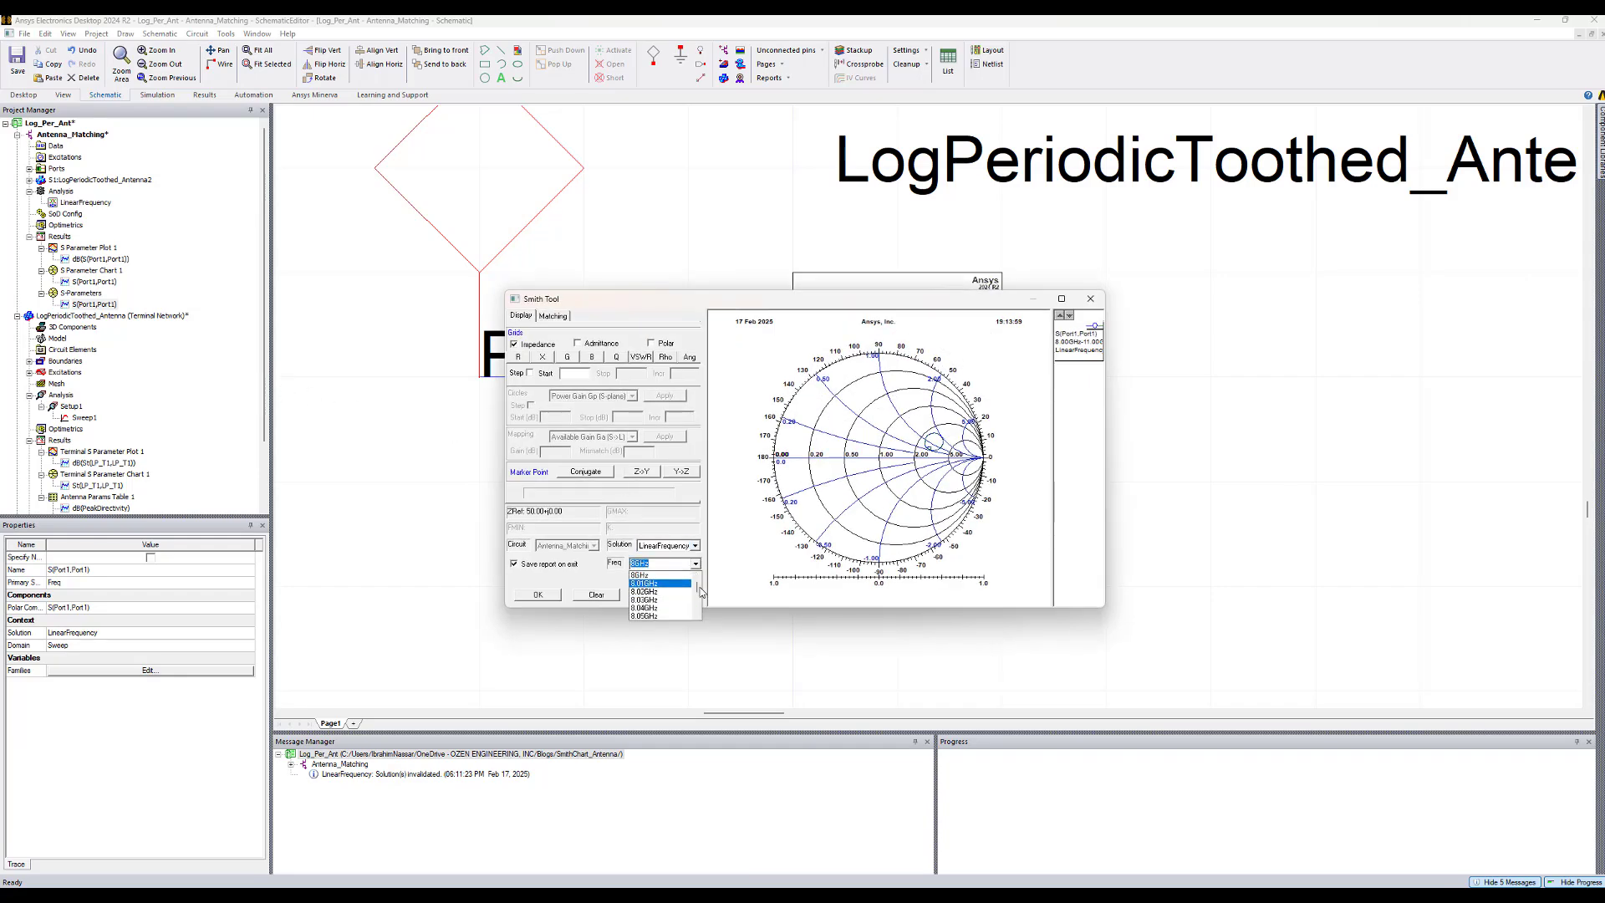
left_click_drag(700, 593, 699, 602)
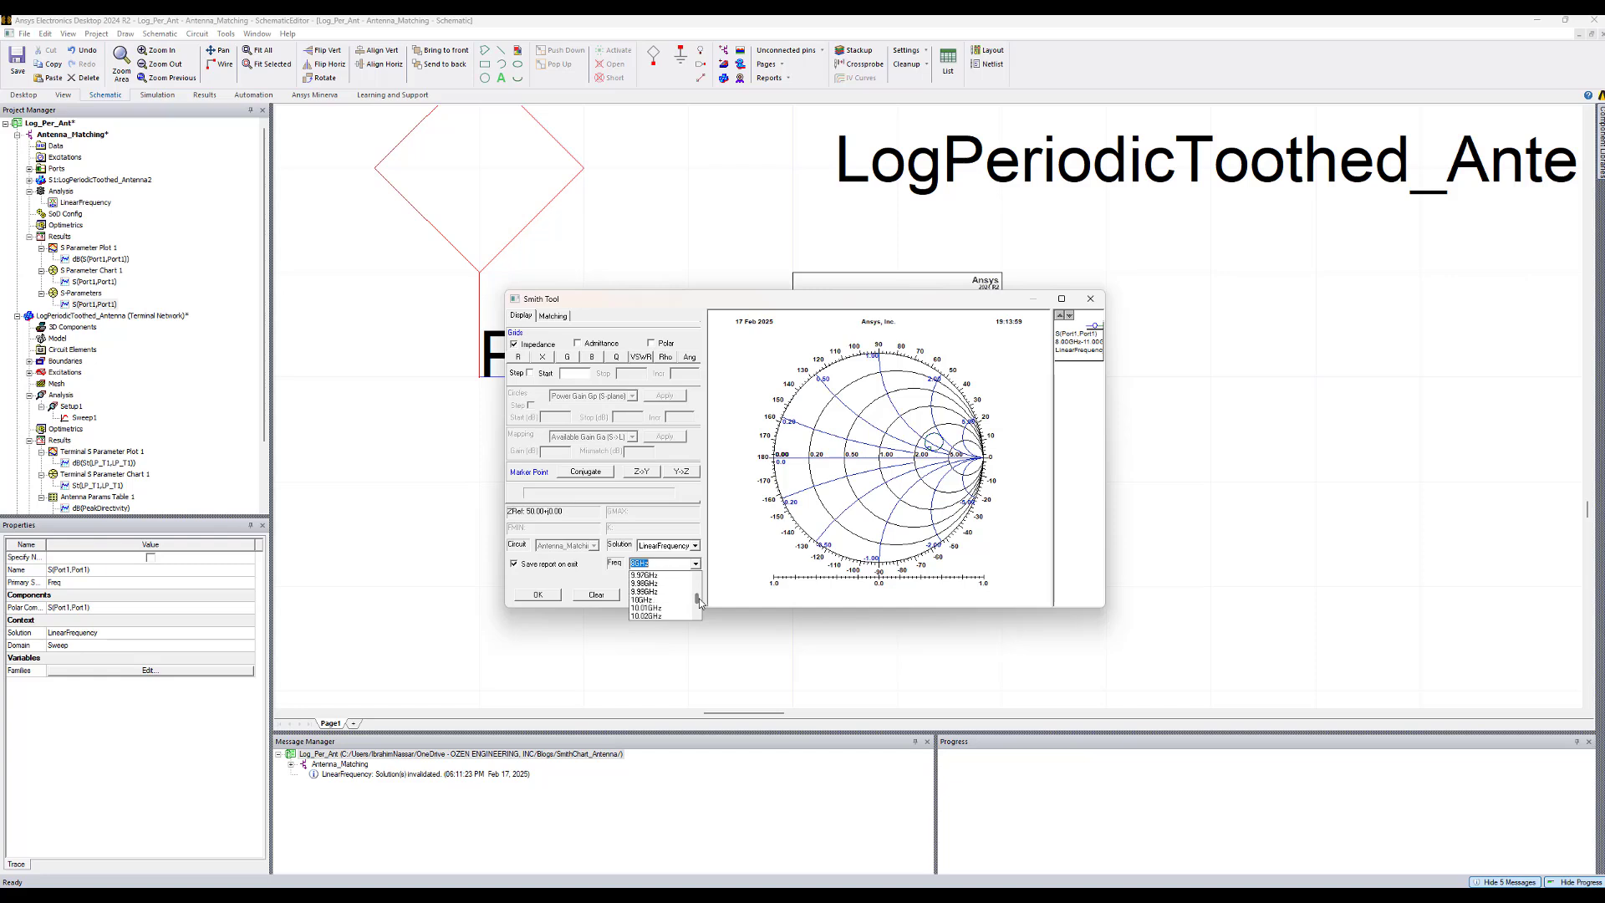
left_click(654, 601)
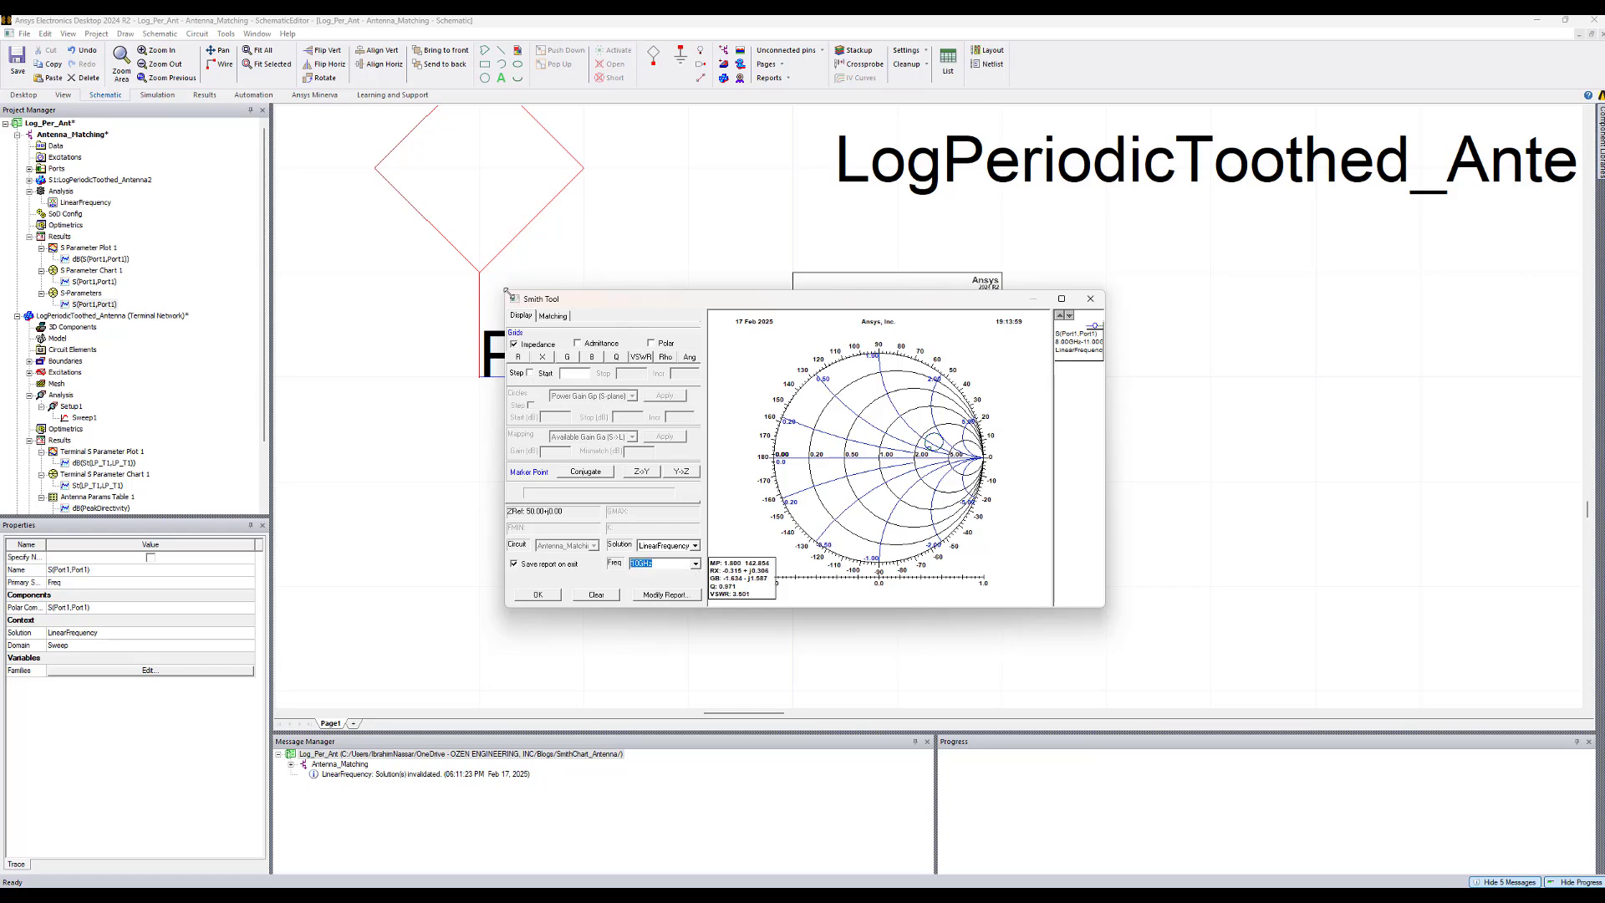
left_click_drag(506, 291, 303, 163)
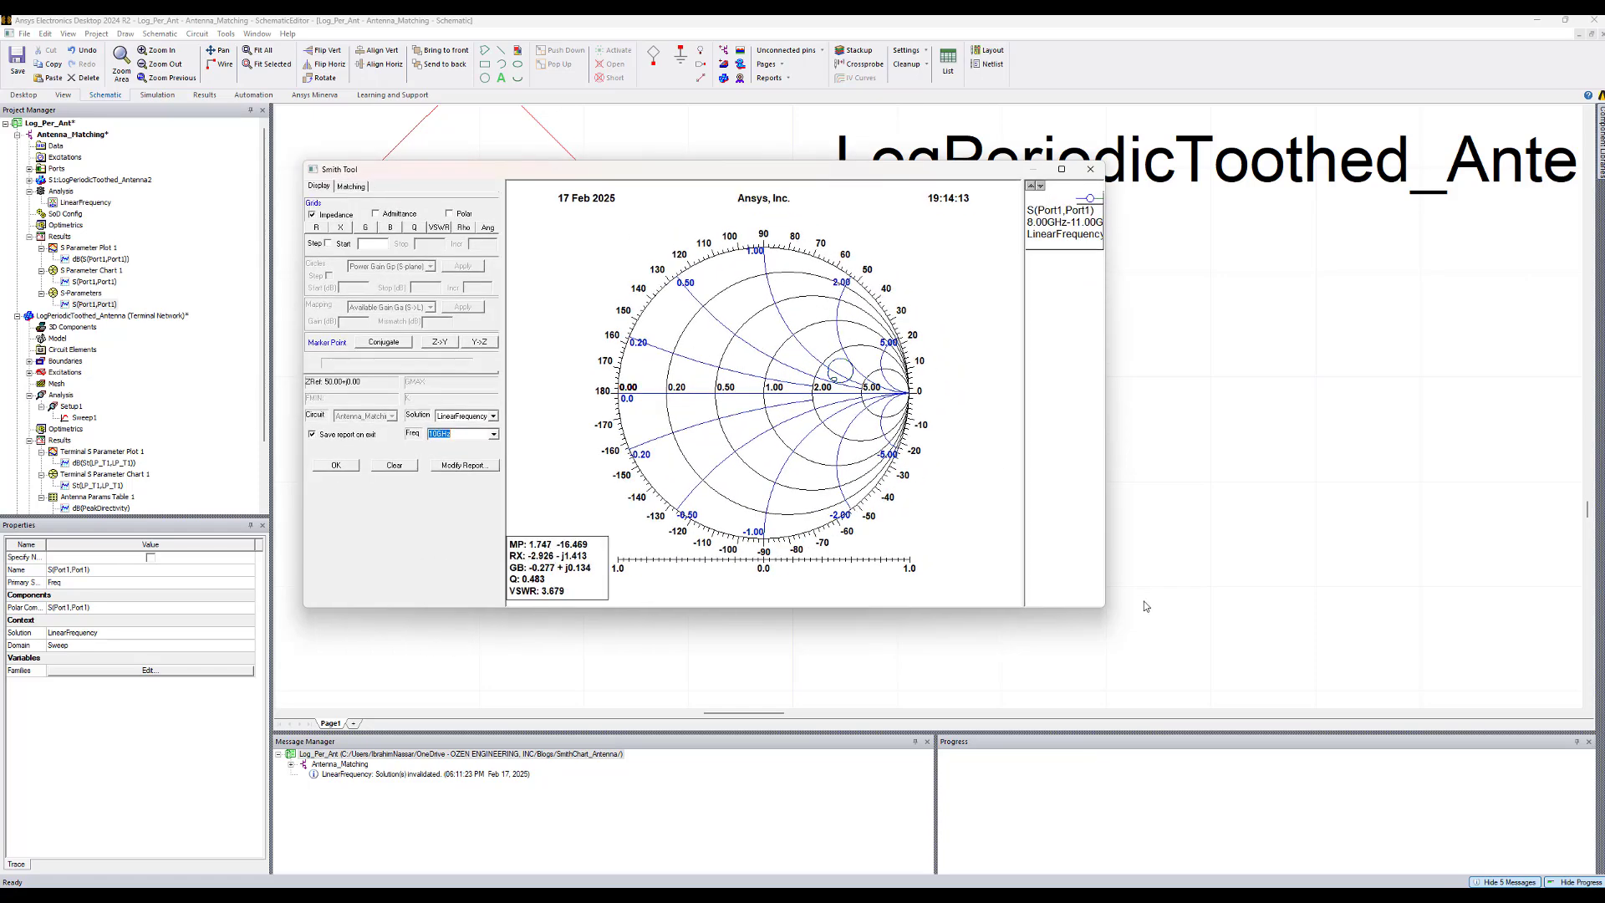
Step: Place marker M1 on the S(Port1,Port1) trace at 9.960GHz, reading 0.630 at 19.118°
left_click_drag(1106, 610, 1256, 727)
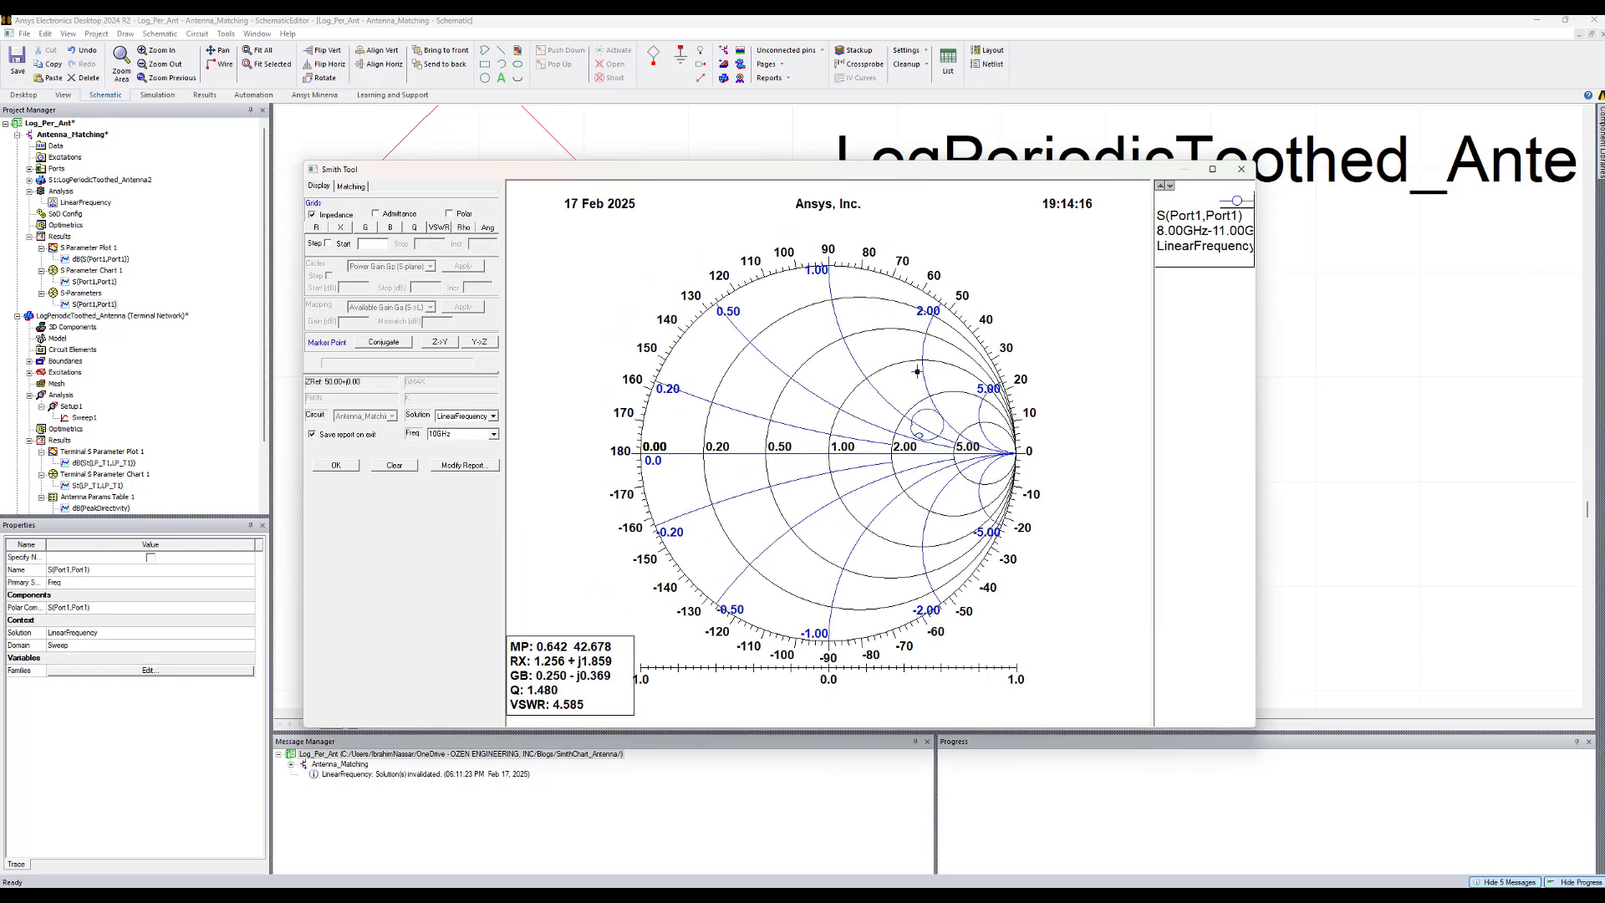
right_click(918, 373)
left_click(961, 423)
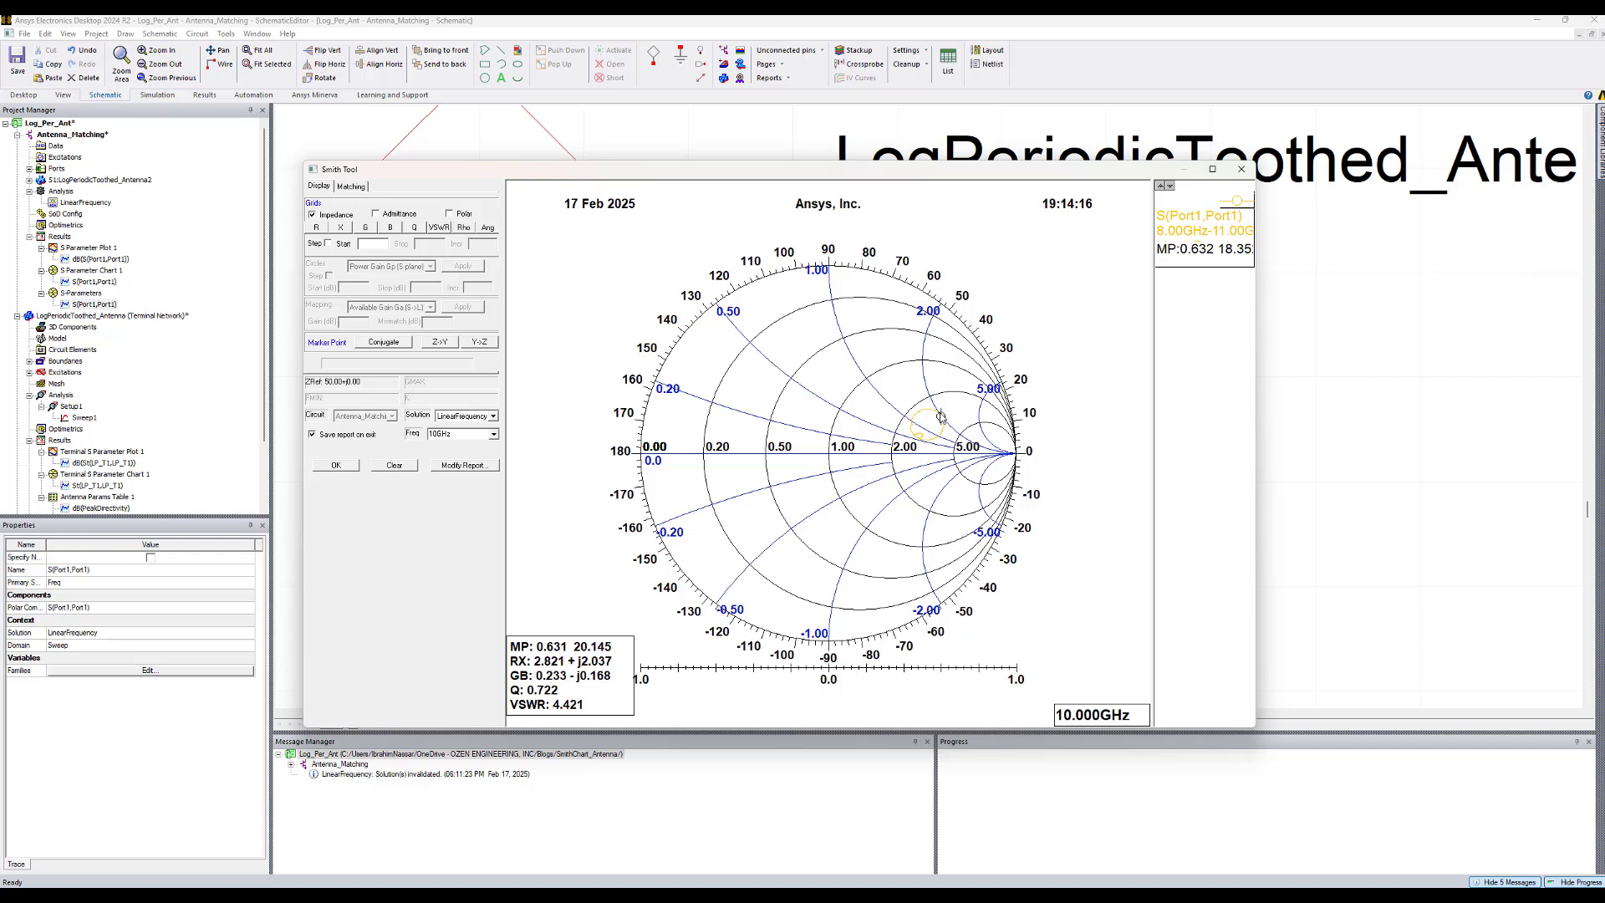
left_click(939, 416)
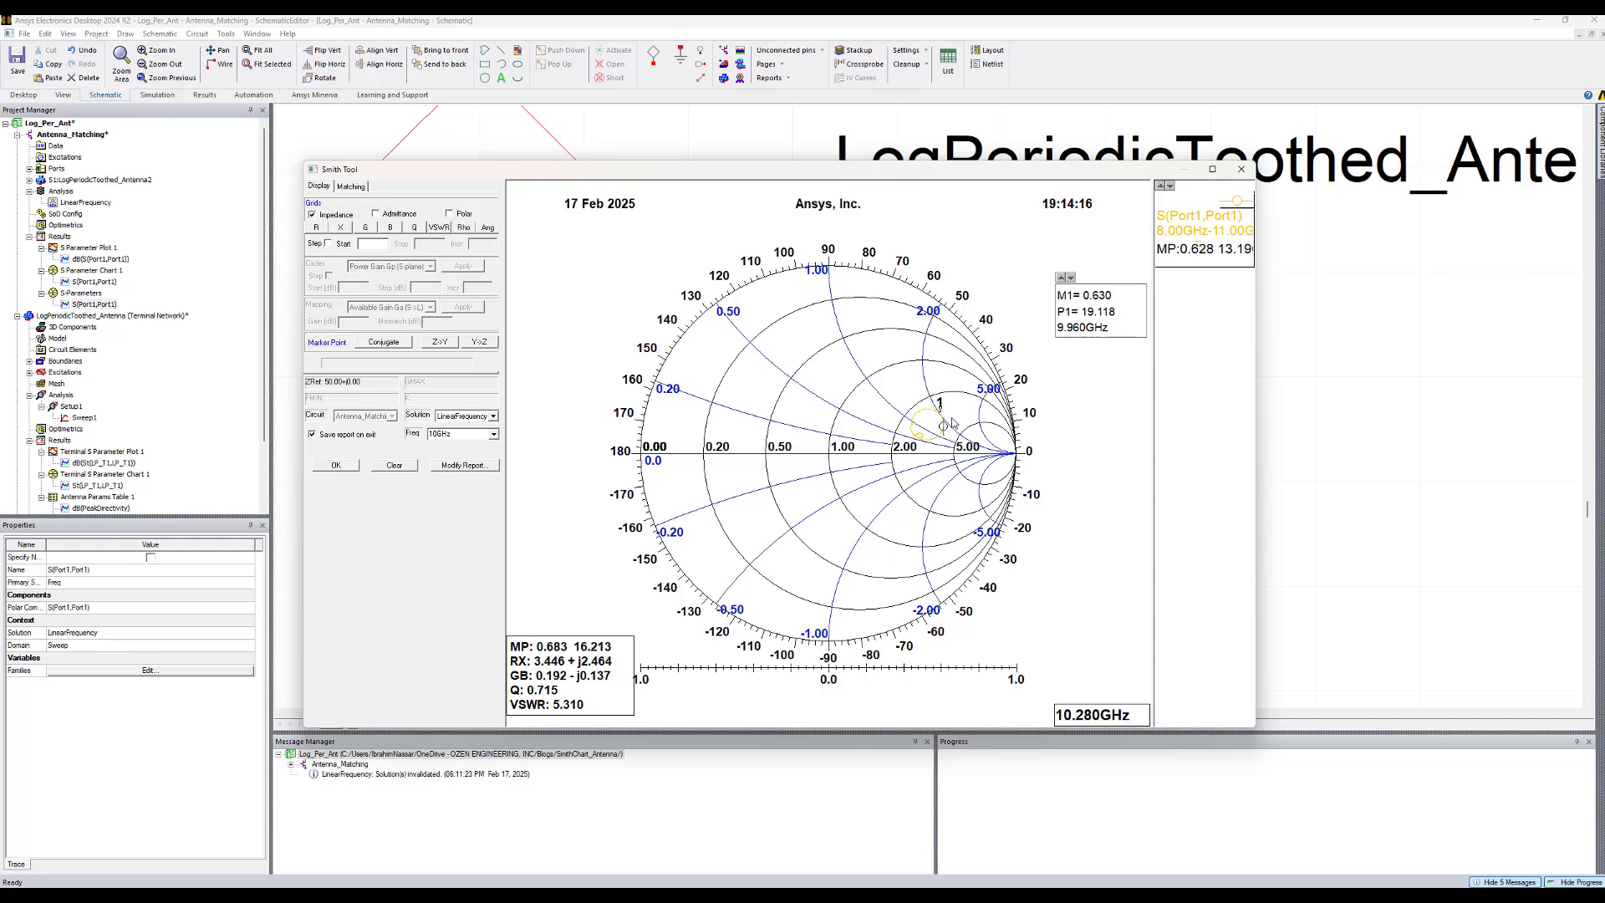
right_click(952, 425)
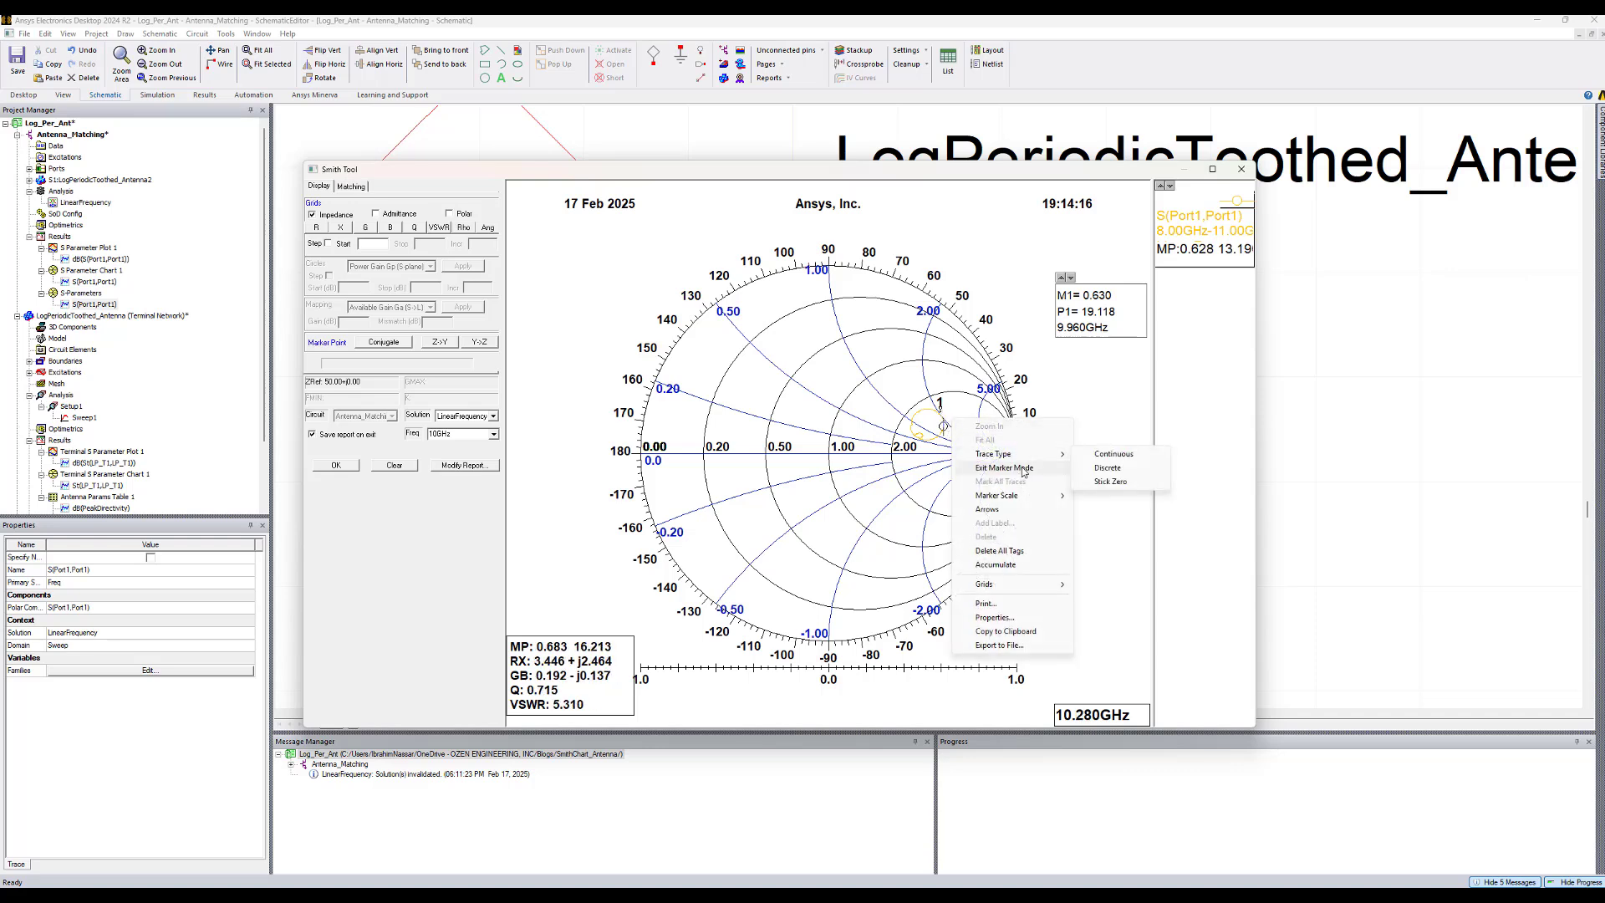
left_click(1023, 470)
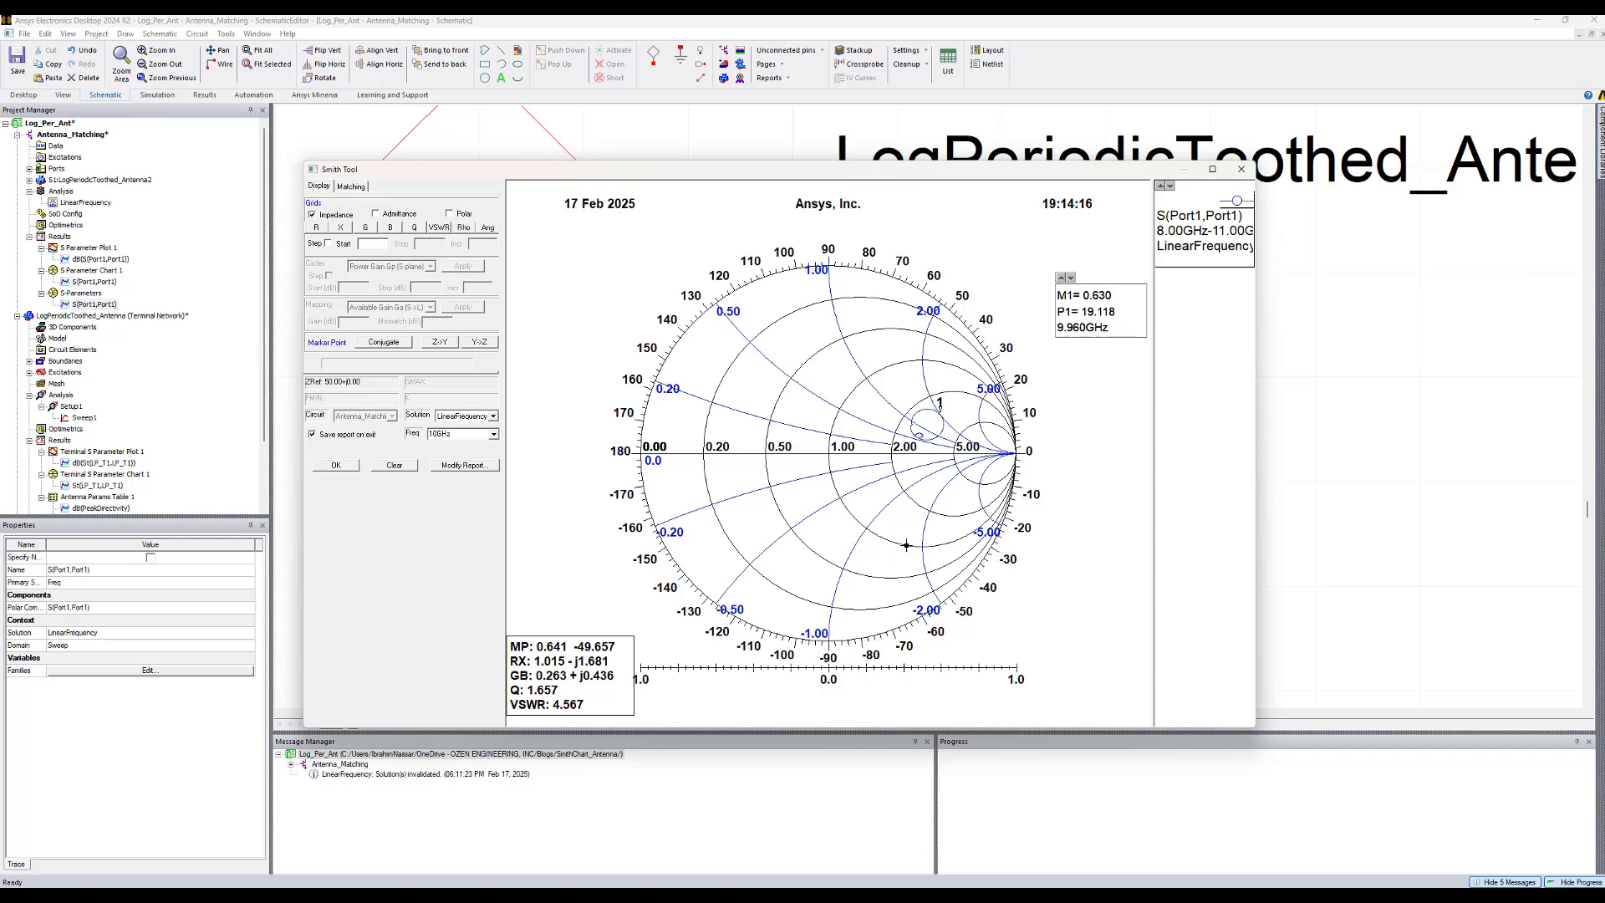
Step: Plot the conjugate match point of marker M1 at 9.960 GHz on the Smith chart
left_click(387, 342)
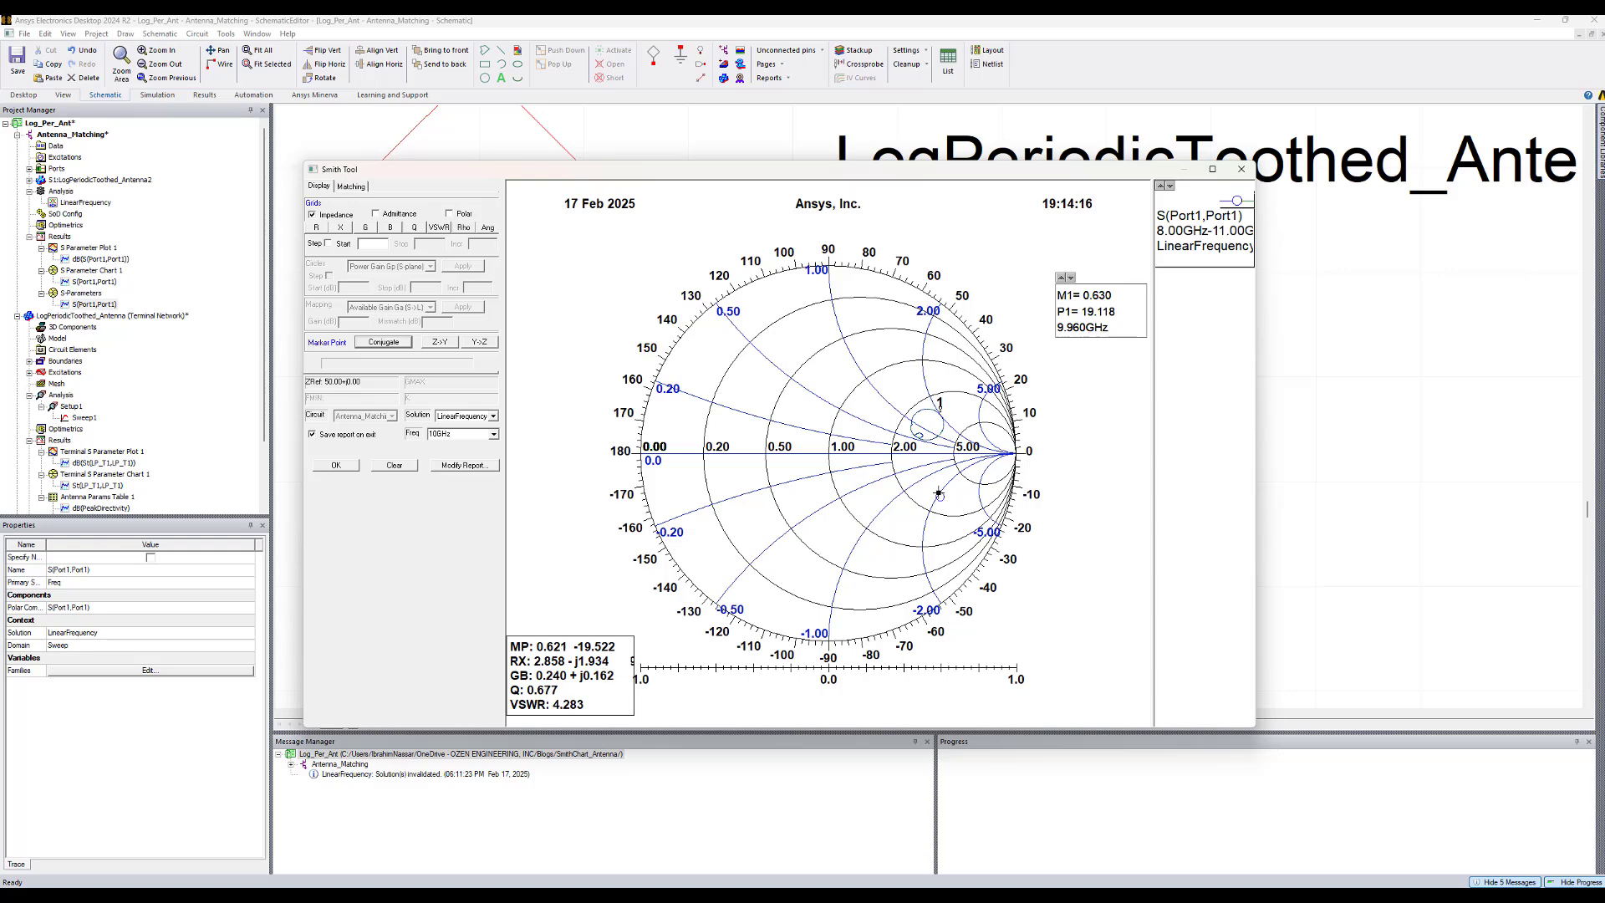
Step: Start a new match at the chart centre with a series capacitor C1 of 105.95 fF
left_click(352, 187)
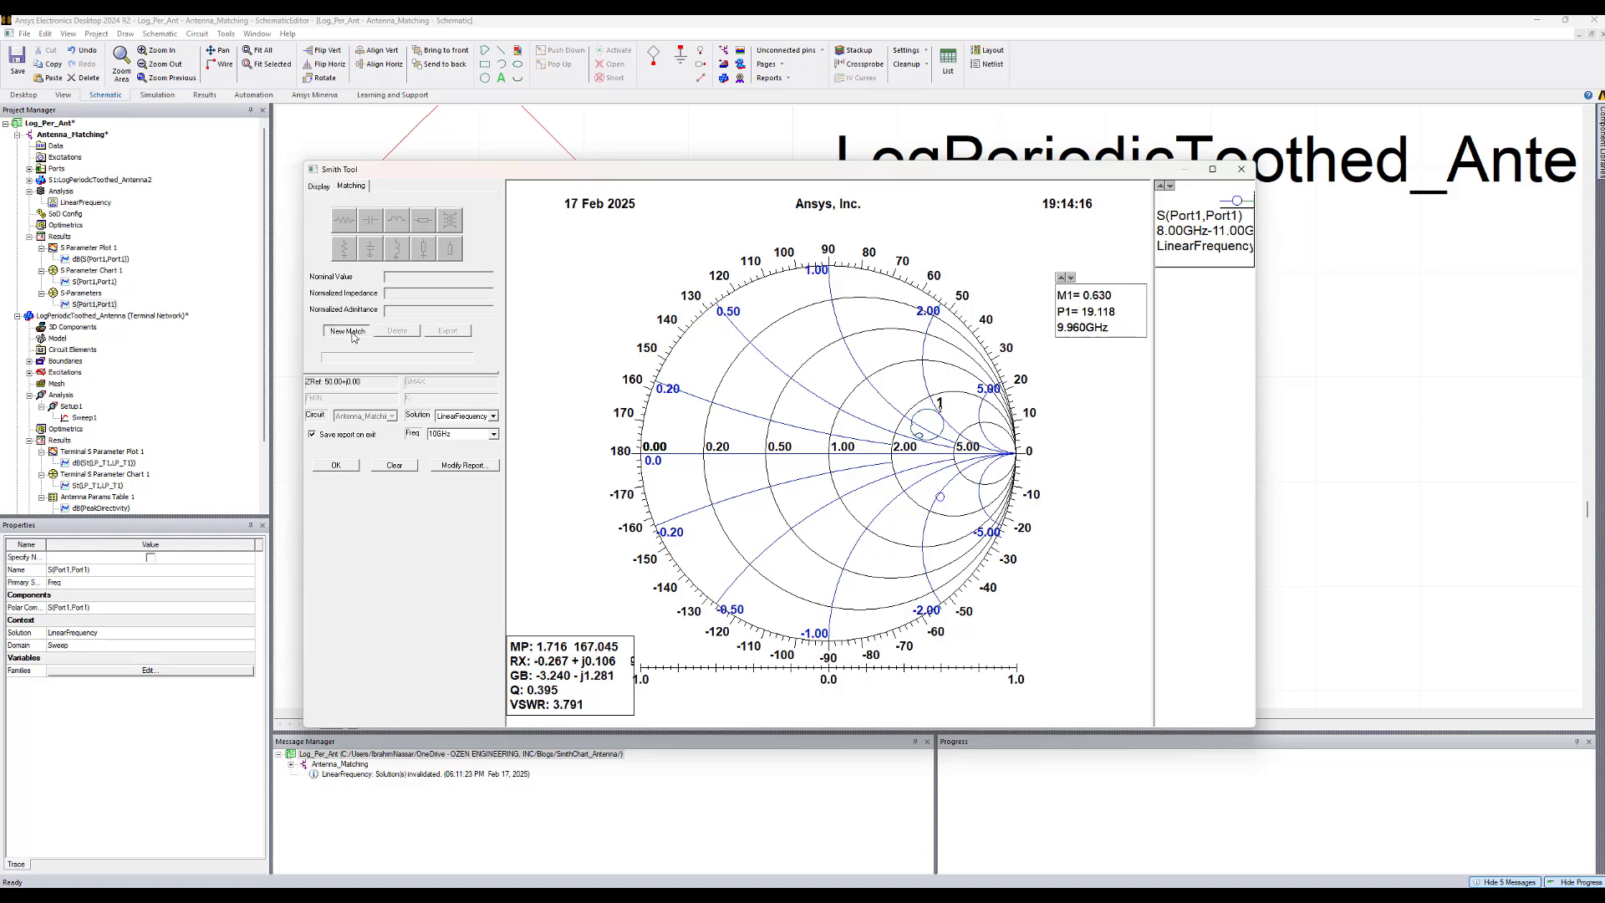
left_click(829, 454)
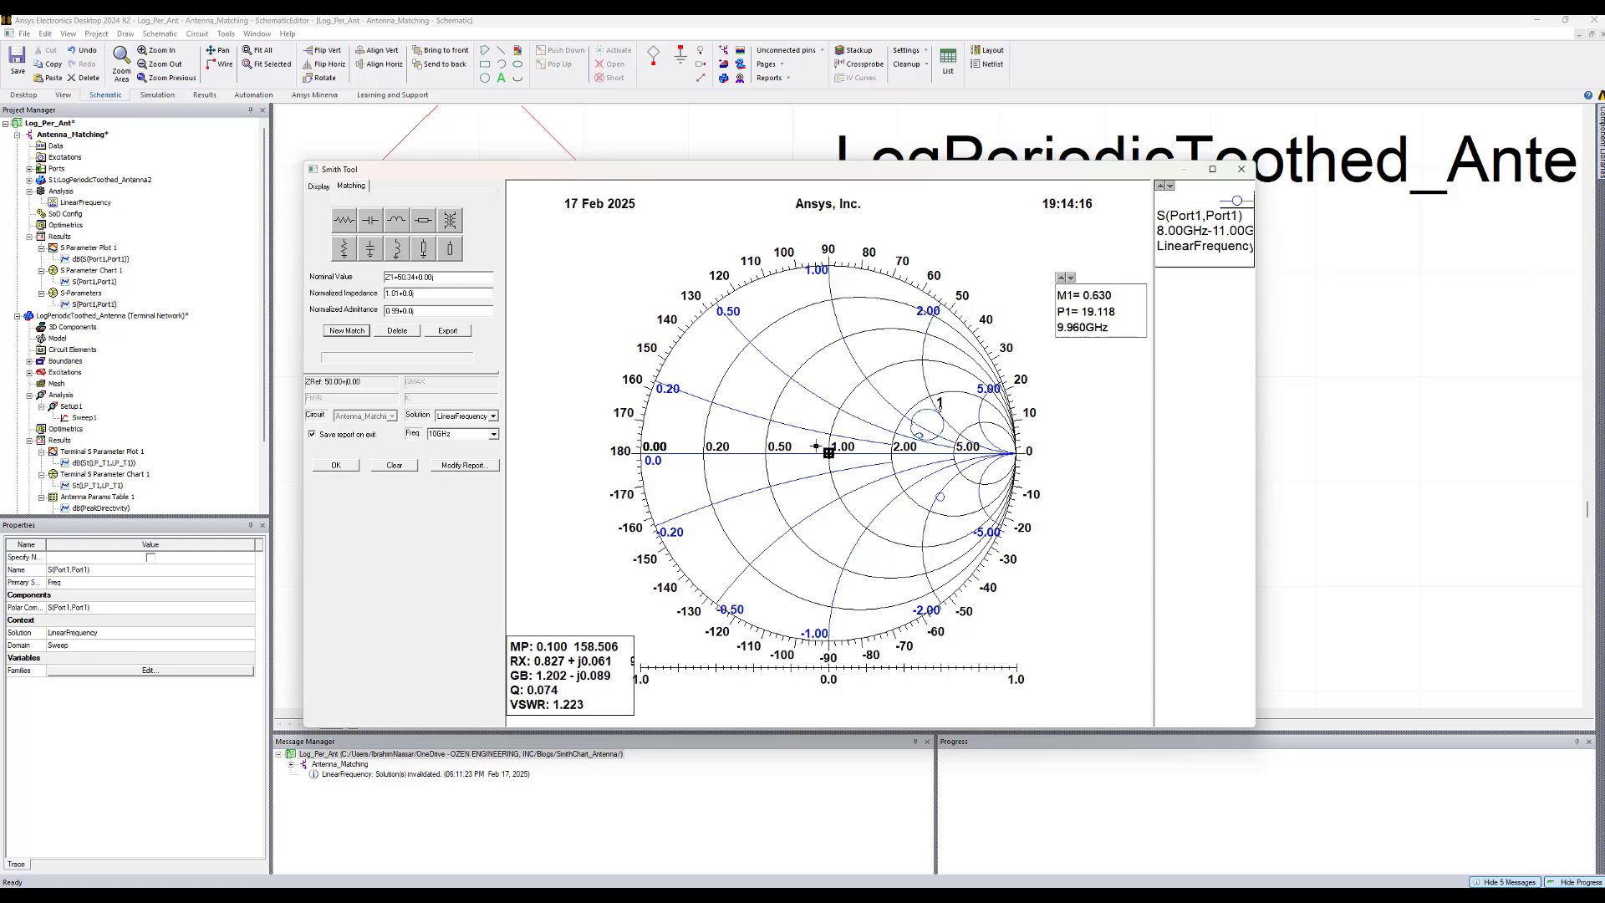
left_click(373, 224)
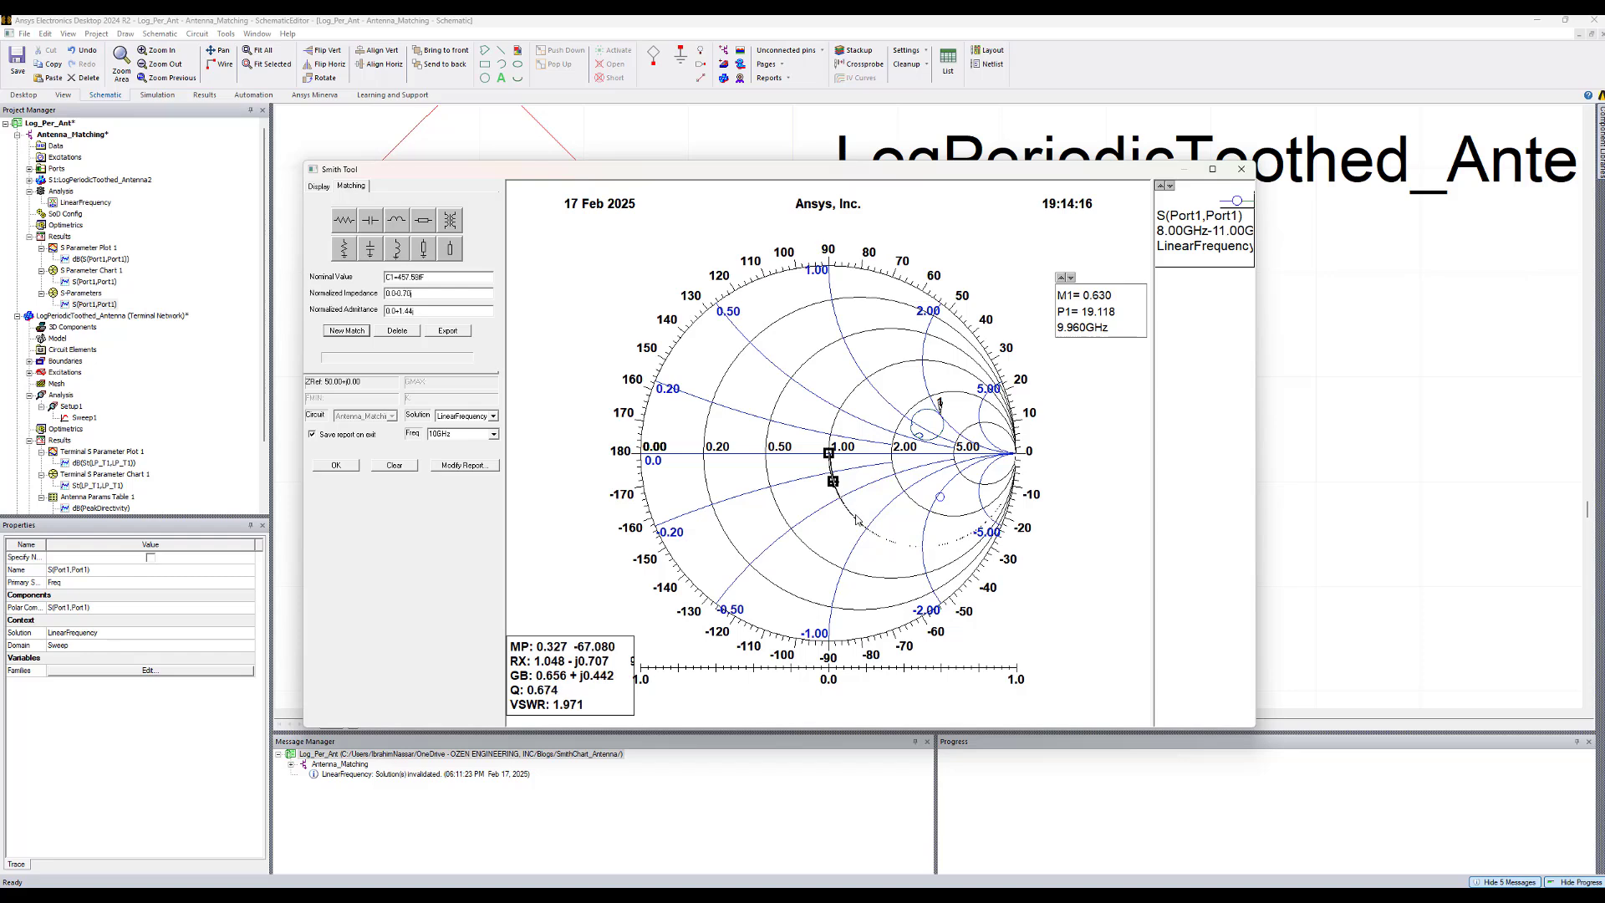
left_click(918, 548)
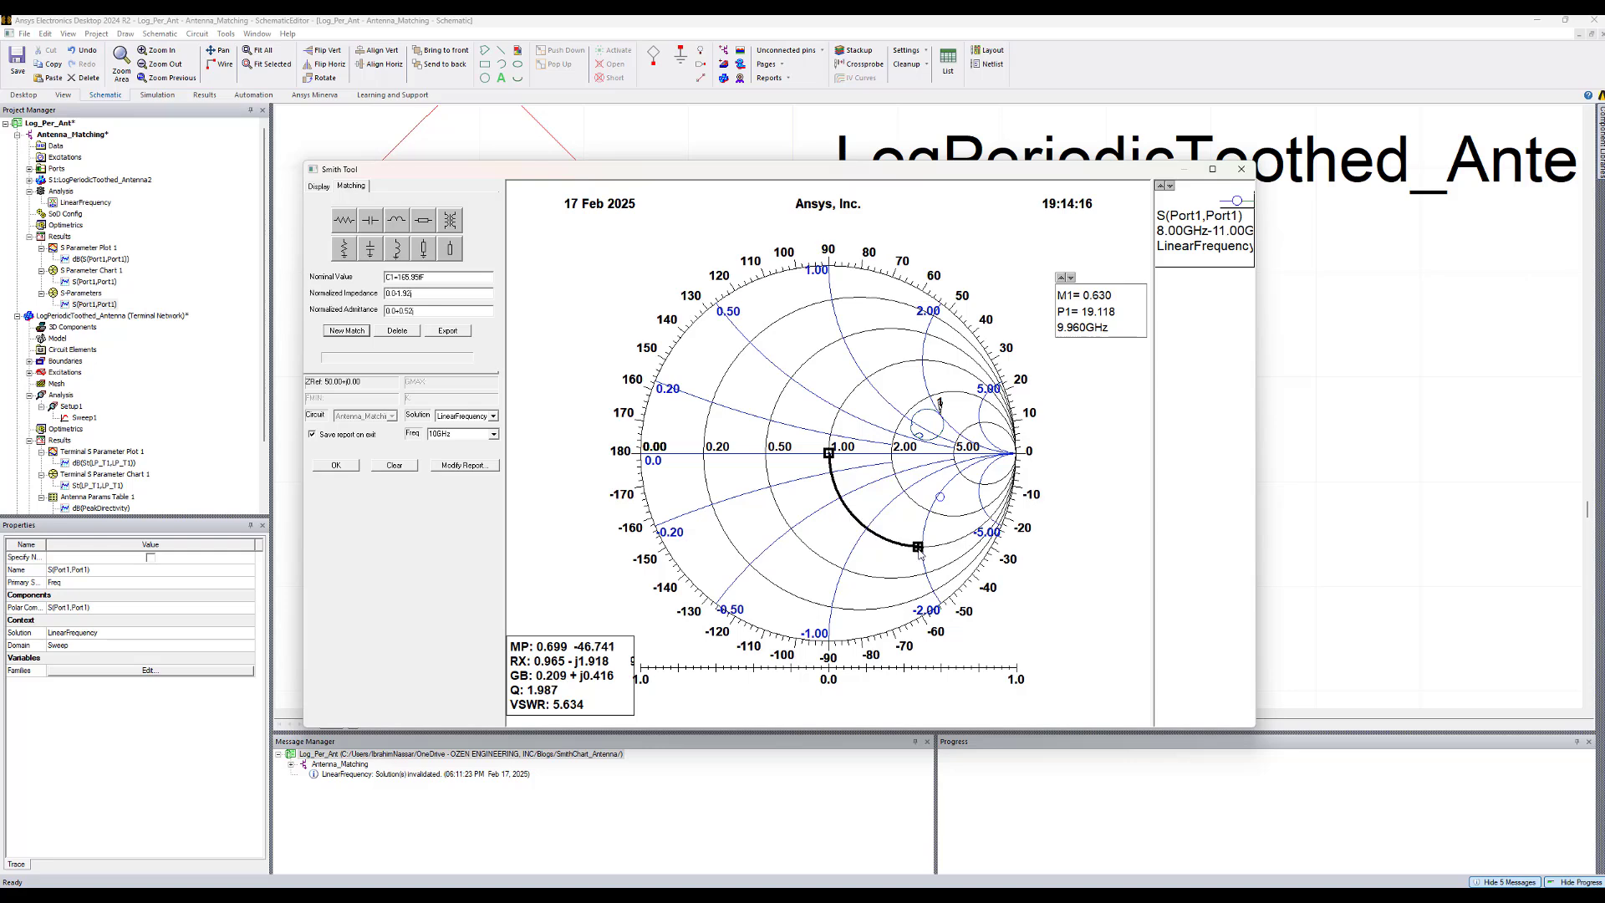
Step: Add a shunt inductor L1 ending at the antenna impedance, tuned to 3.11 nH
left_click(398, 251)
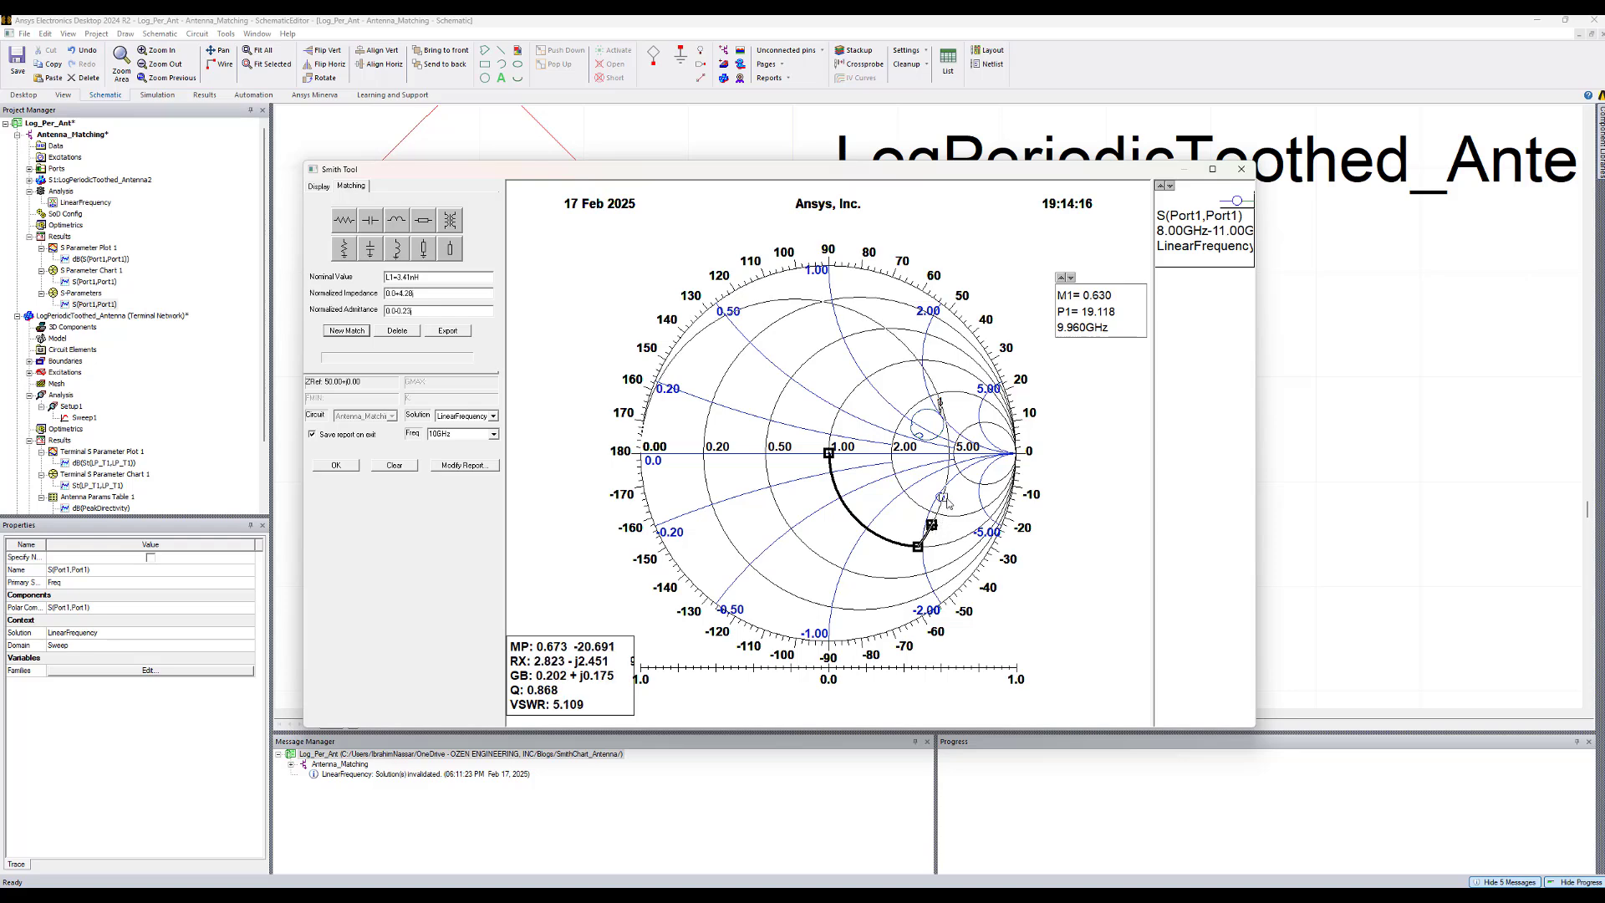
left_click(944, 497)
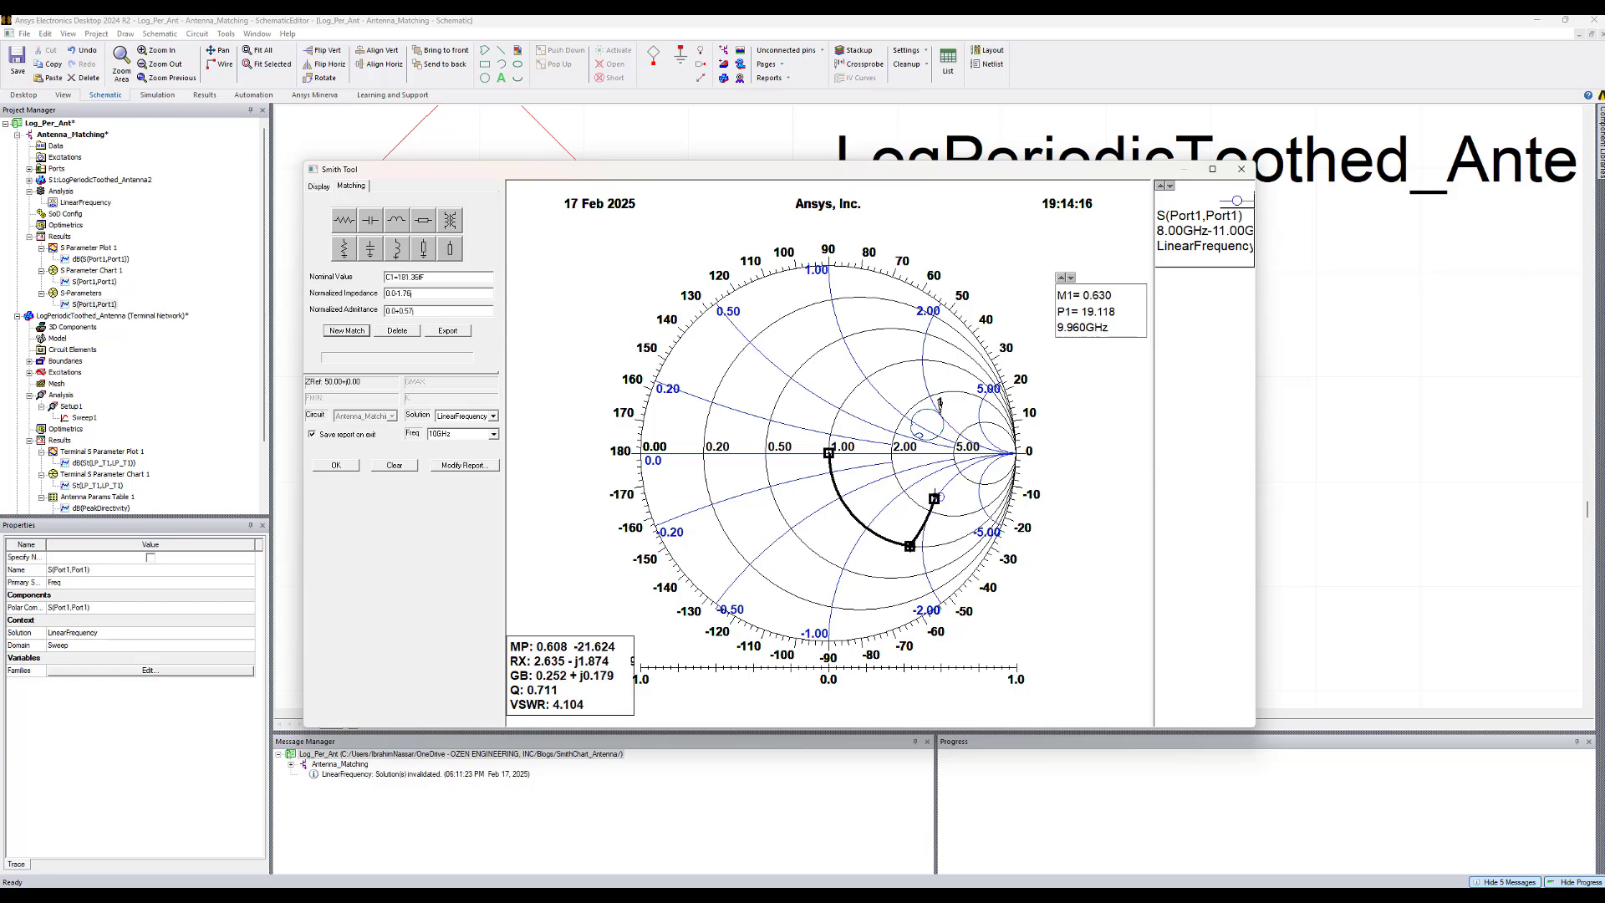
left_click(936, 498)
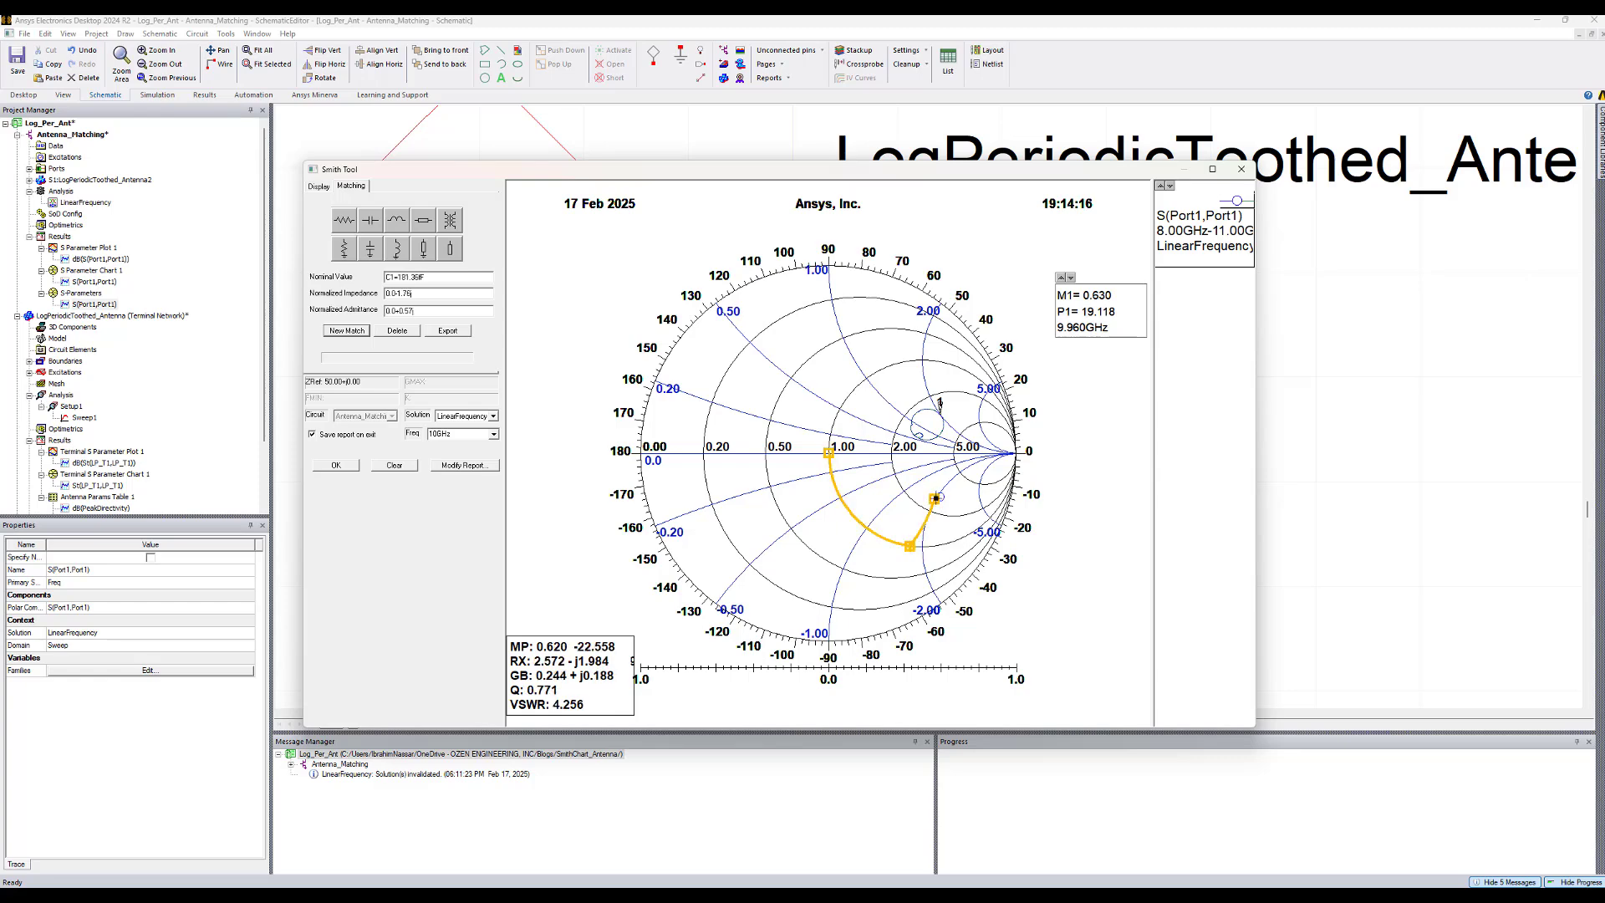
left_click(936, 497)
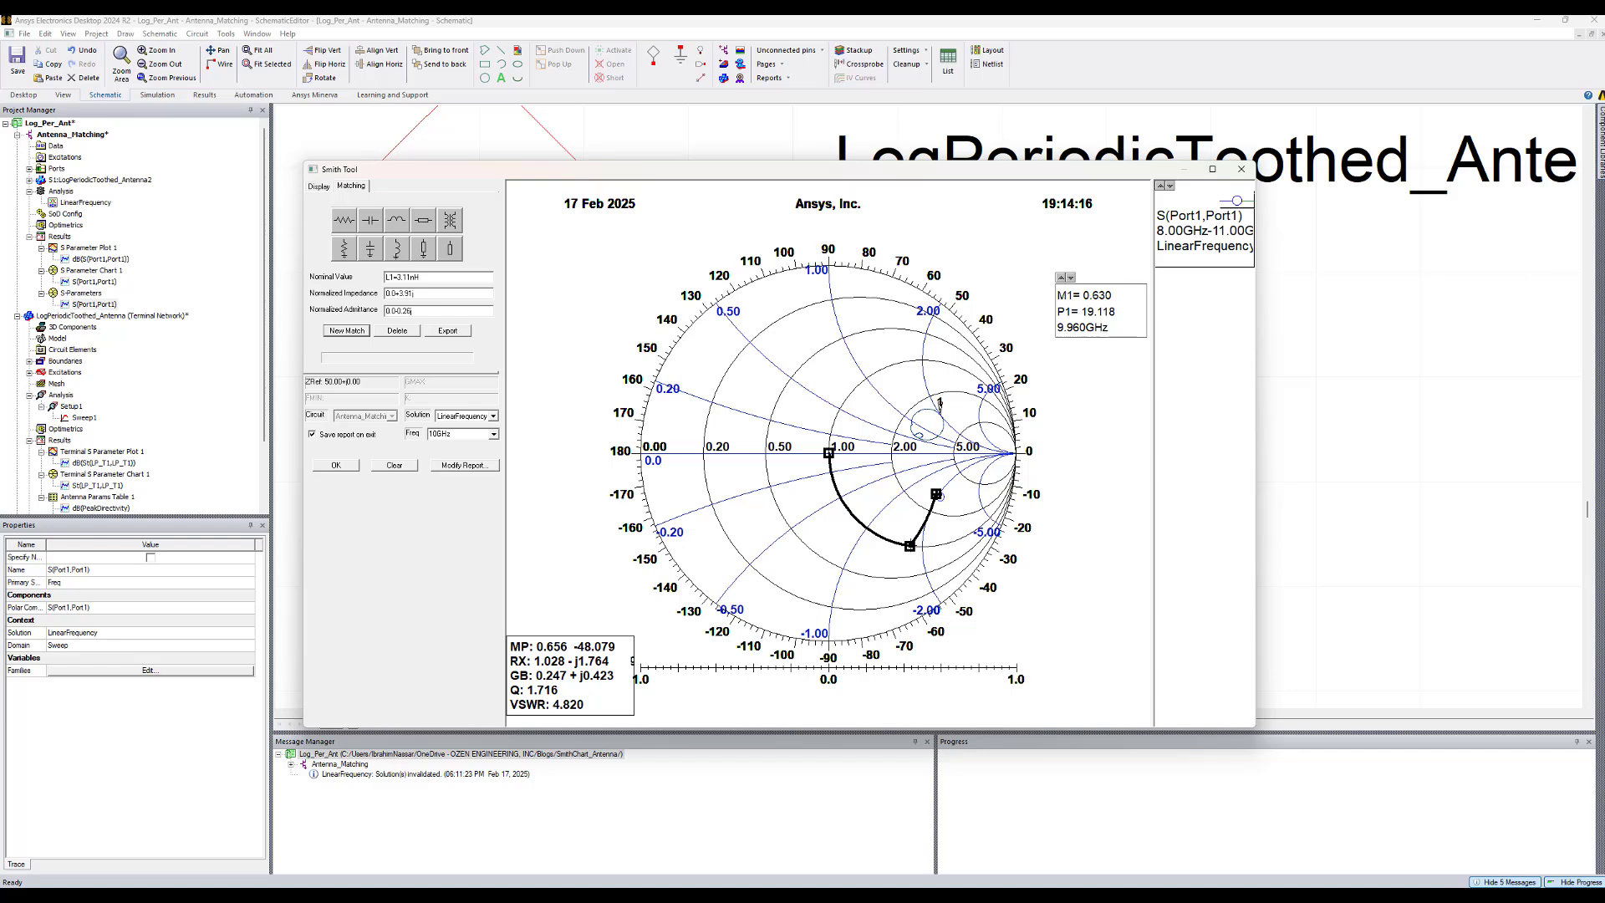
Step: Export the matching network as a subcircuit and close the Smith Tool
left_click(452, 334)
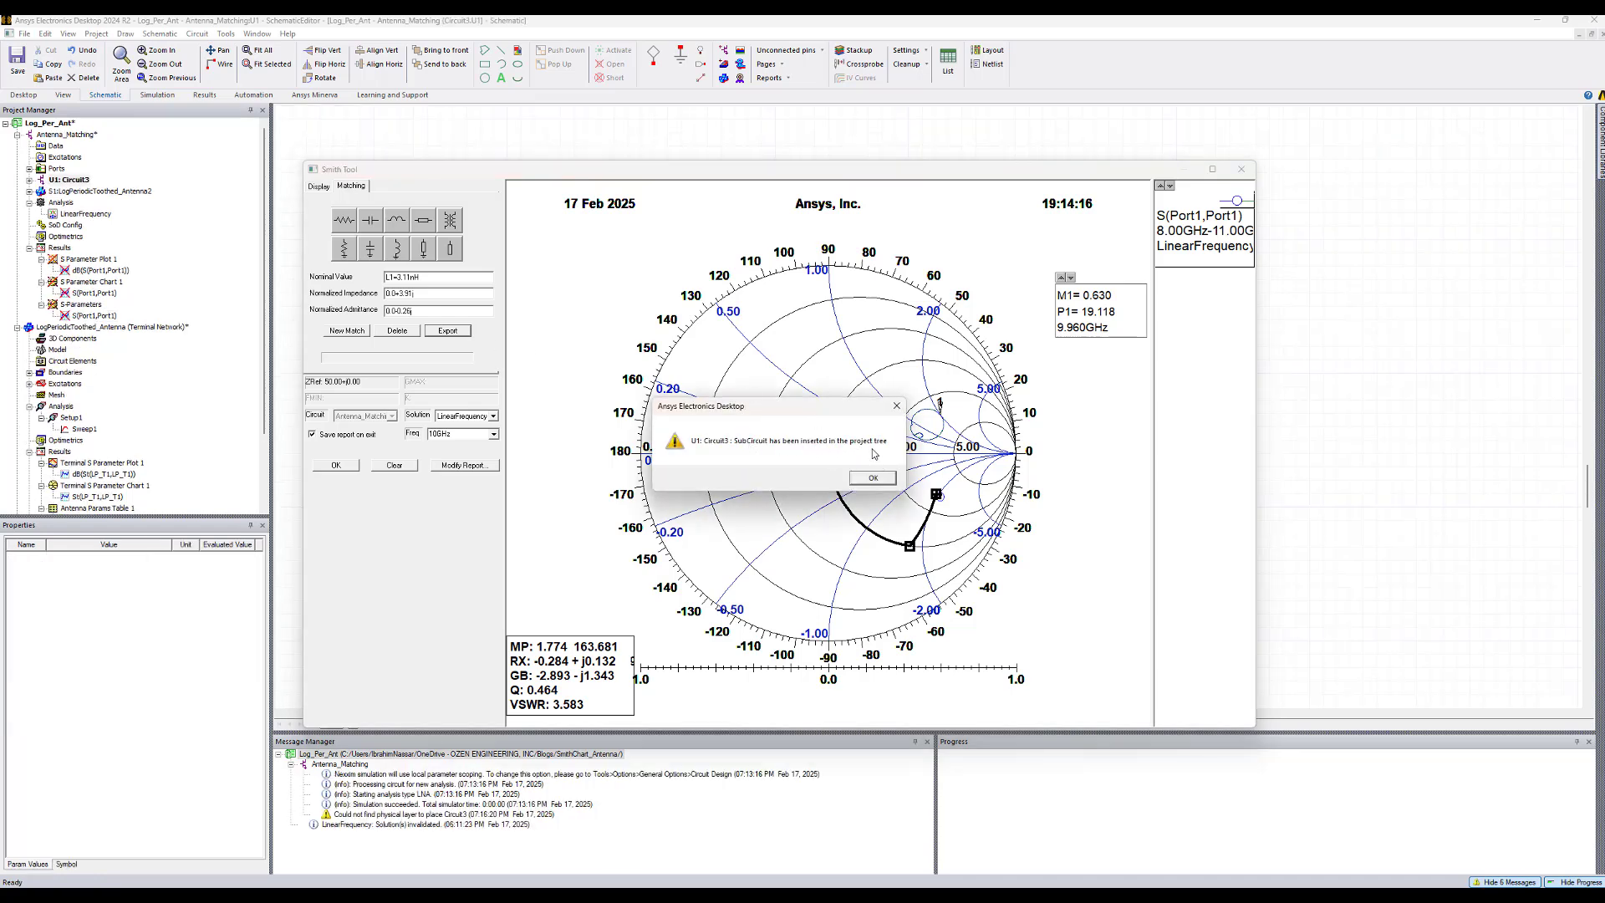
left_click(872, 479)
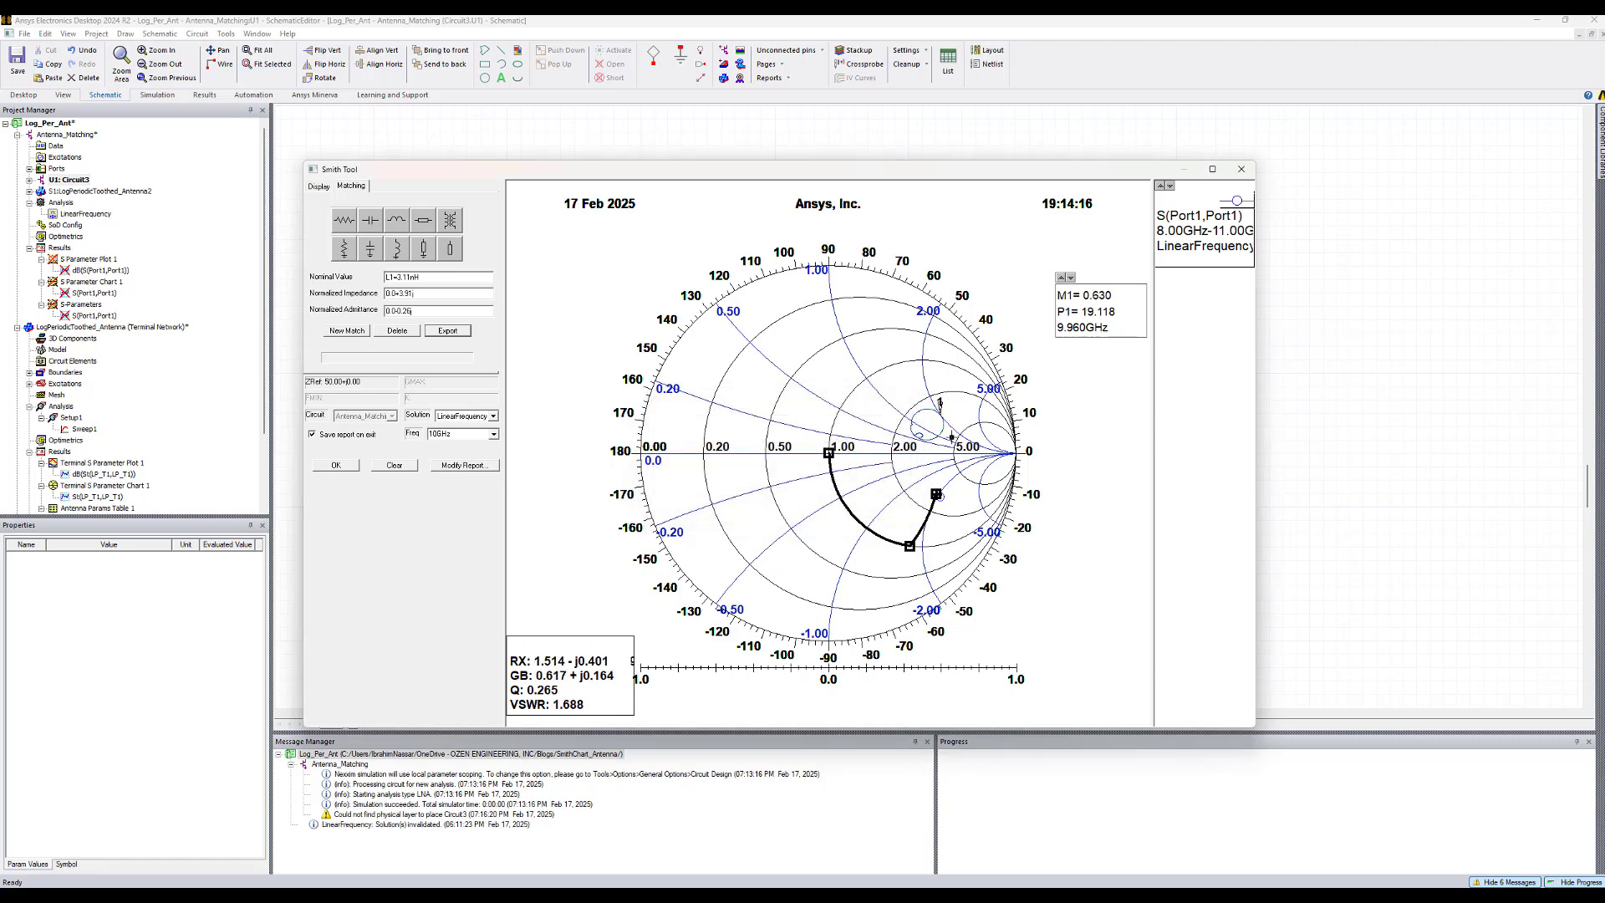
left_click(1240, 170)
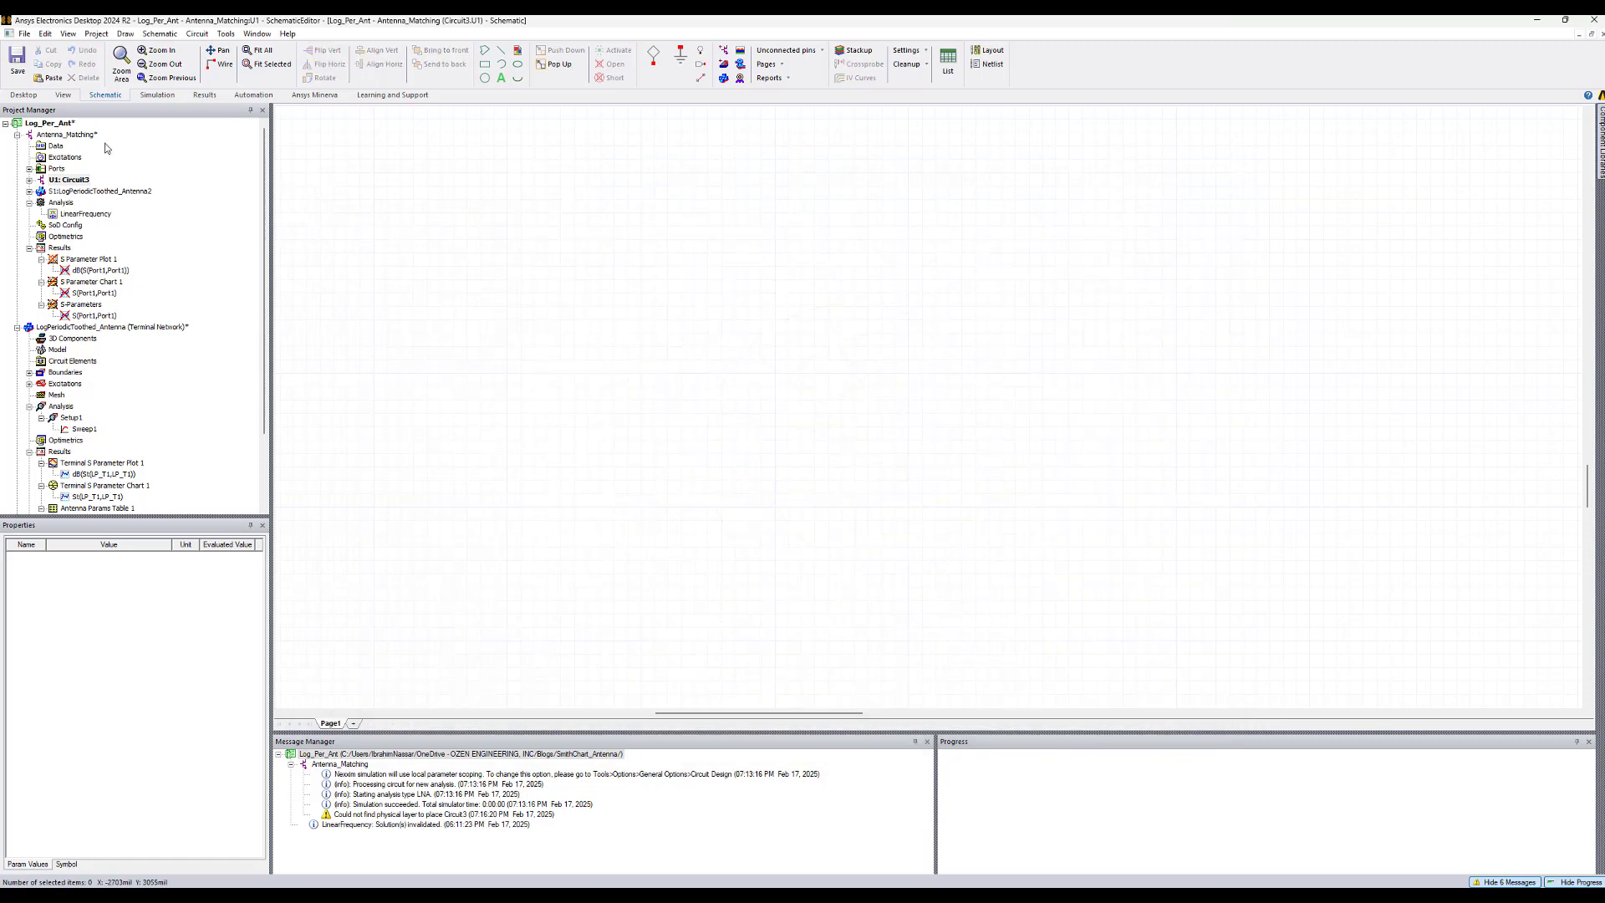
Step: Rearrange Antenna_Matching and insert Circuit3 into the wire between Port1 and LP_T1
double_click(78, 135)
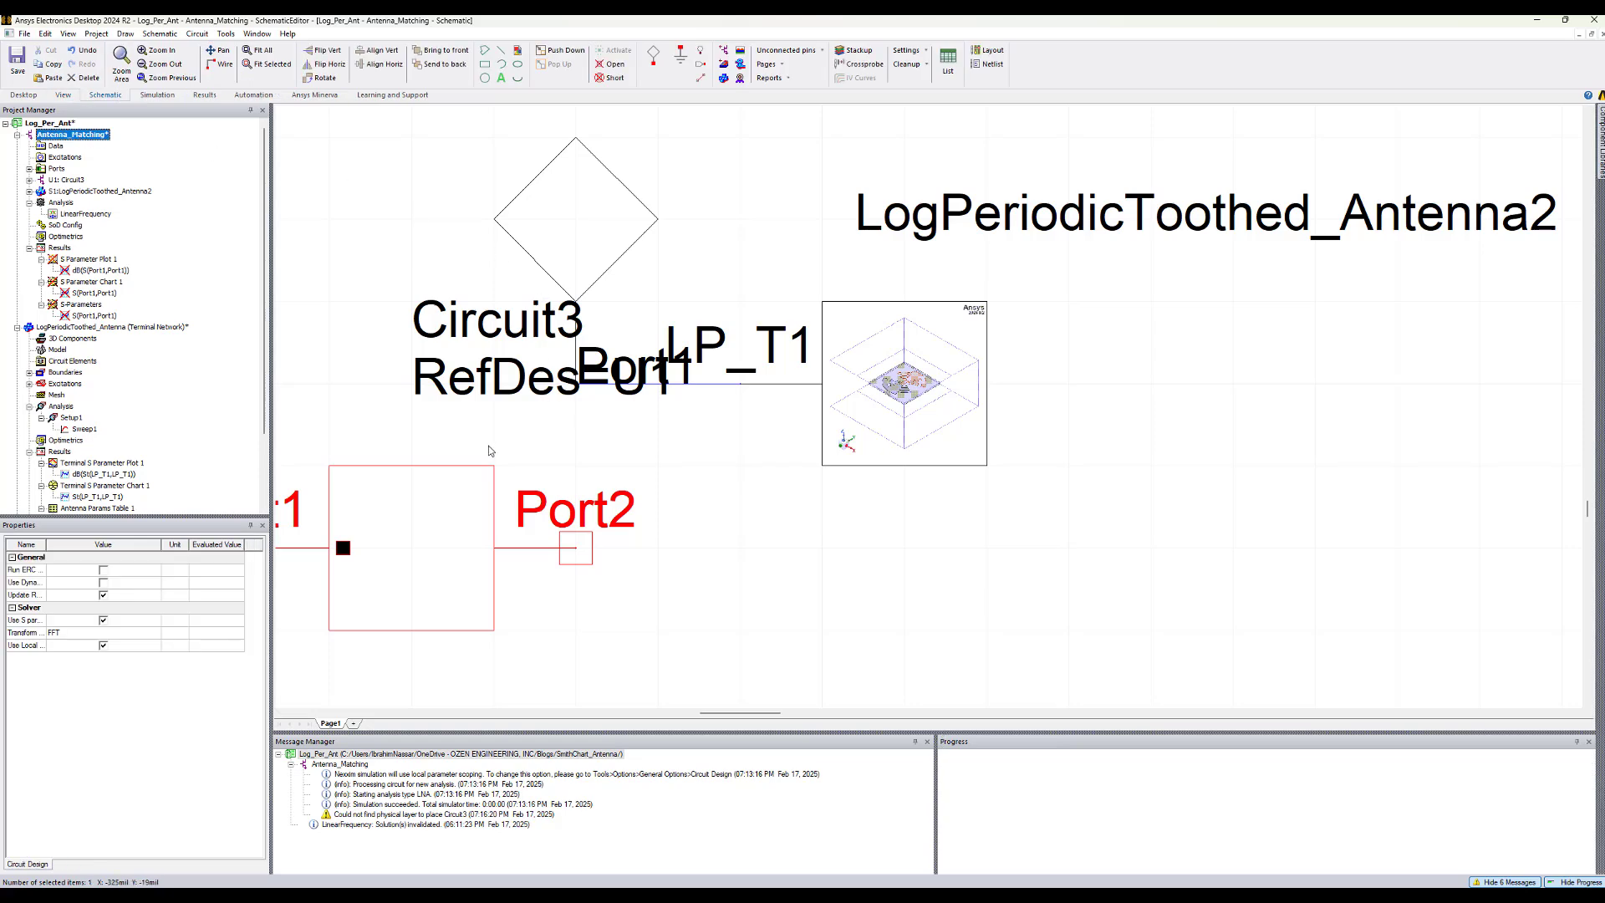
left_click_drag(449, 535, 613, 535)
left_click_drag(865, 401, 1195, 401)
left_click_drag(551, 255, 470, 255)
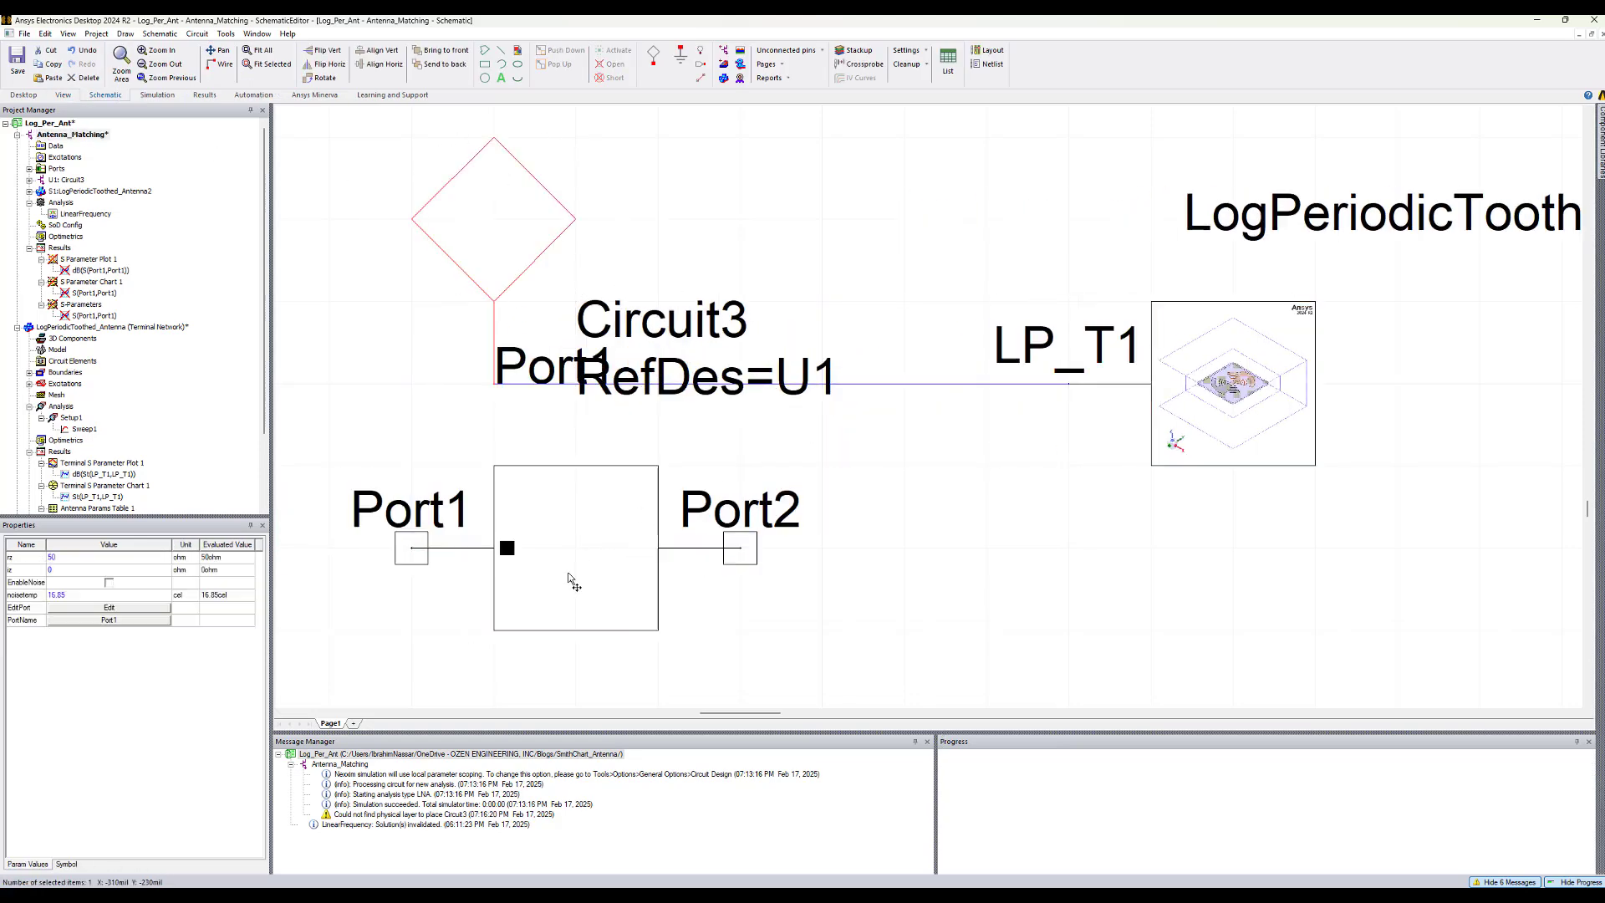
left_click_drag(594, 574, 849, 415)
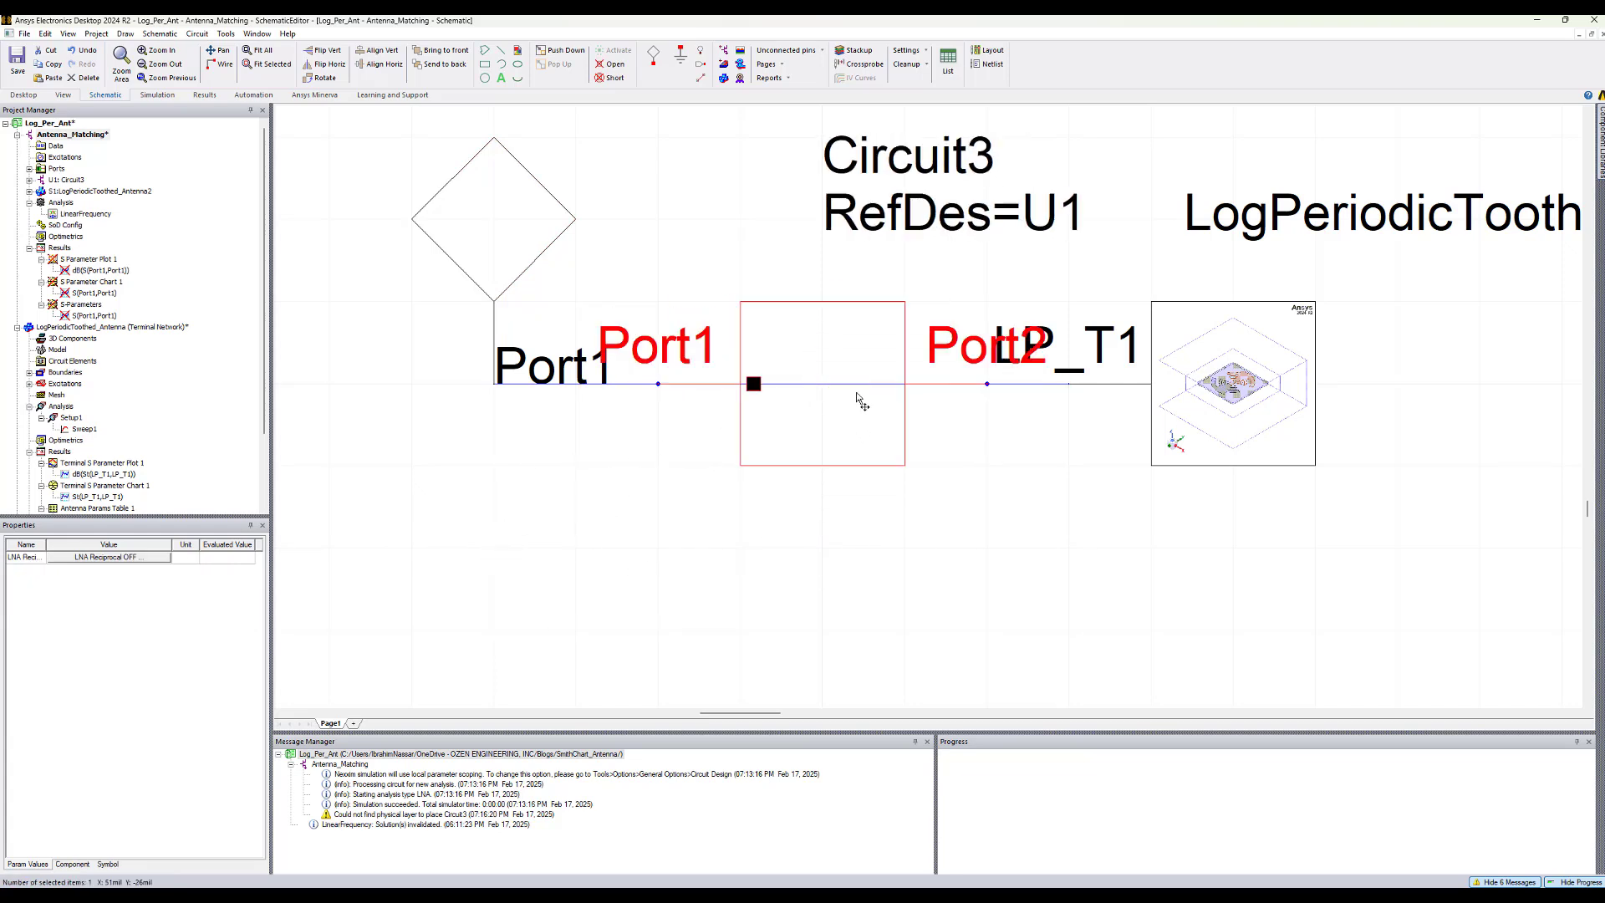
left_click(849, 384)
key("Escape")
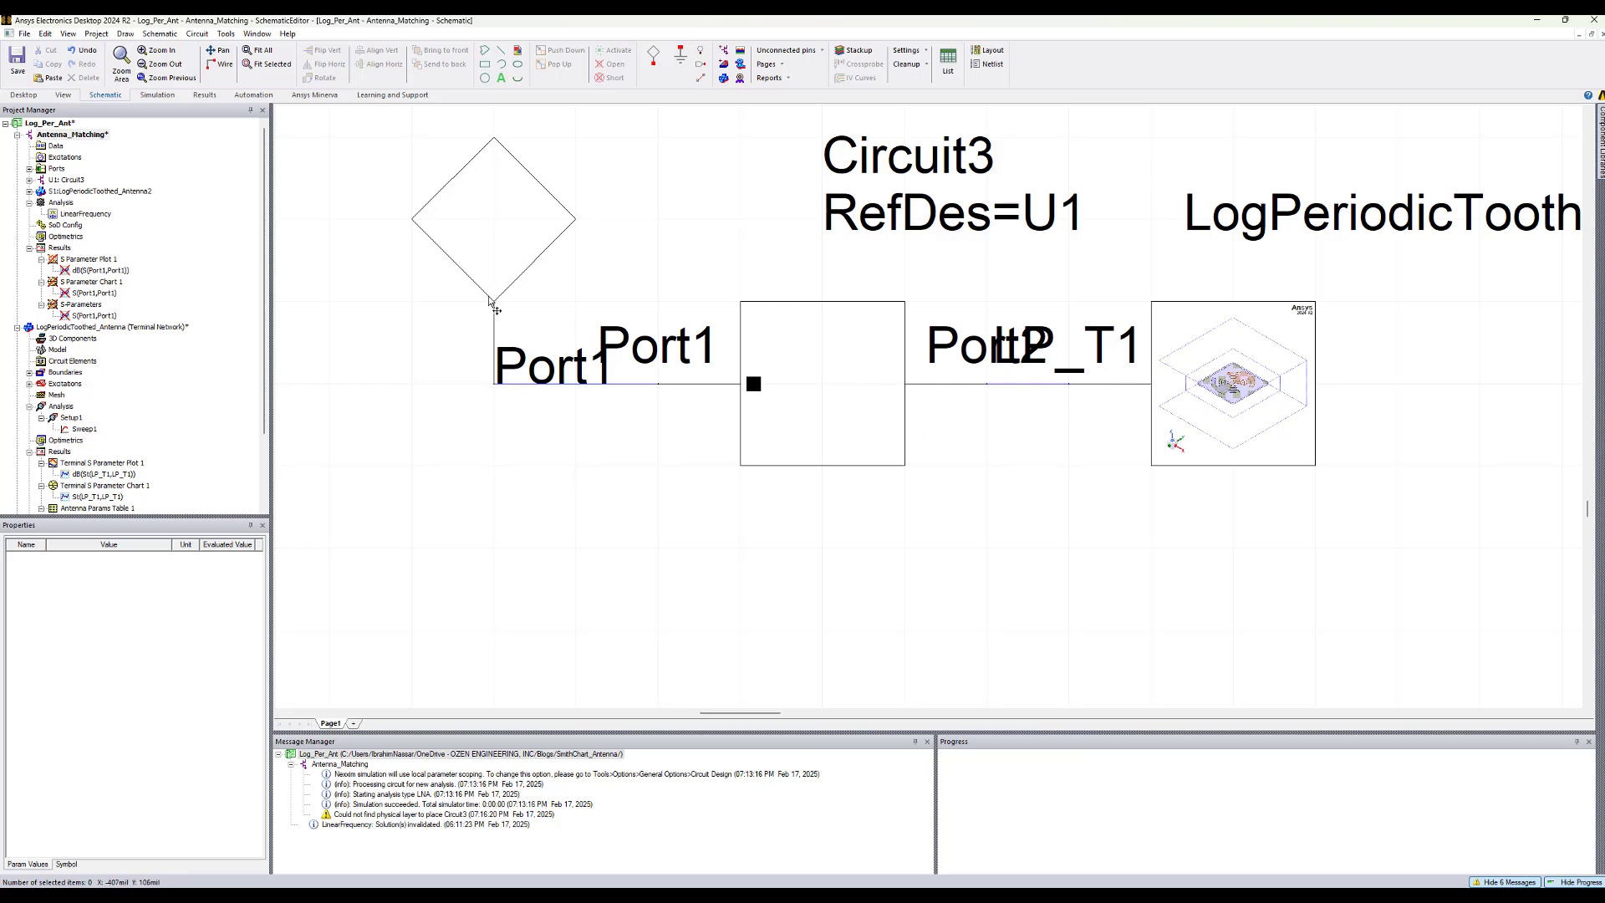
double_click(865, 417)
left_click(838, 620)
double_click(775, 349)
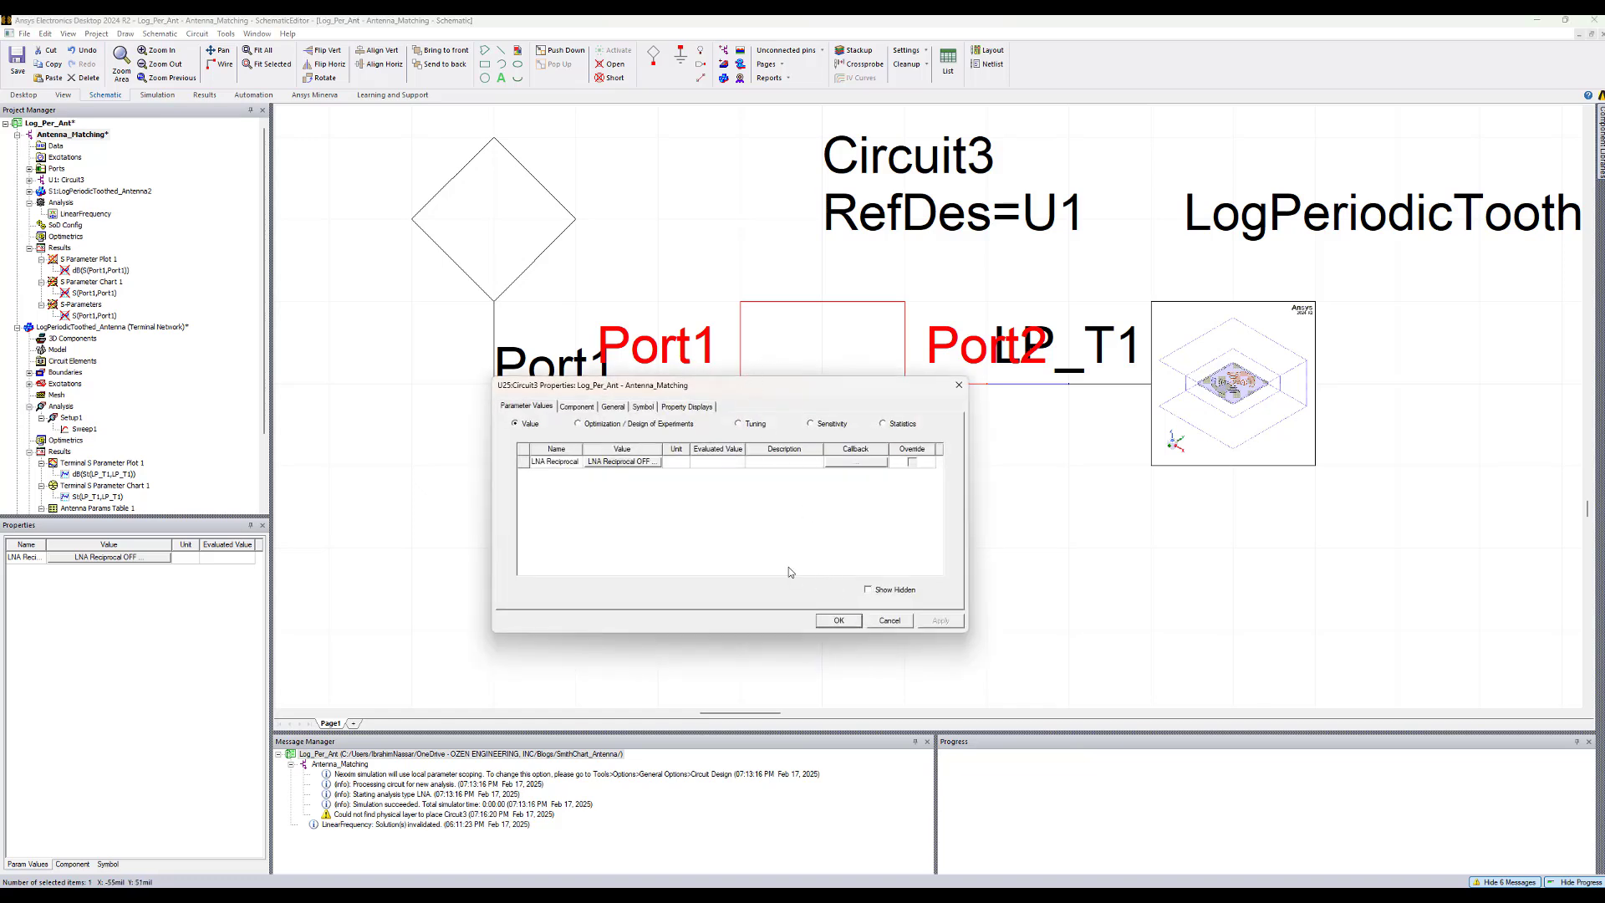
left_click(587, 408)
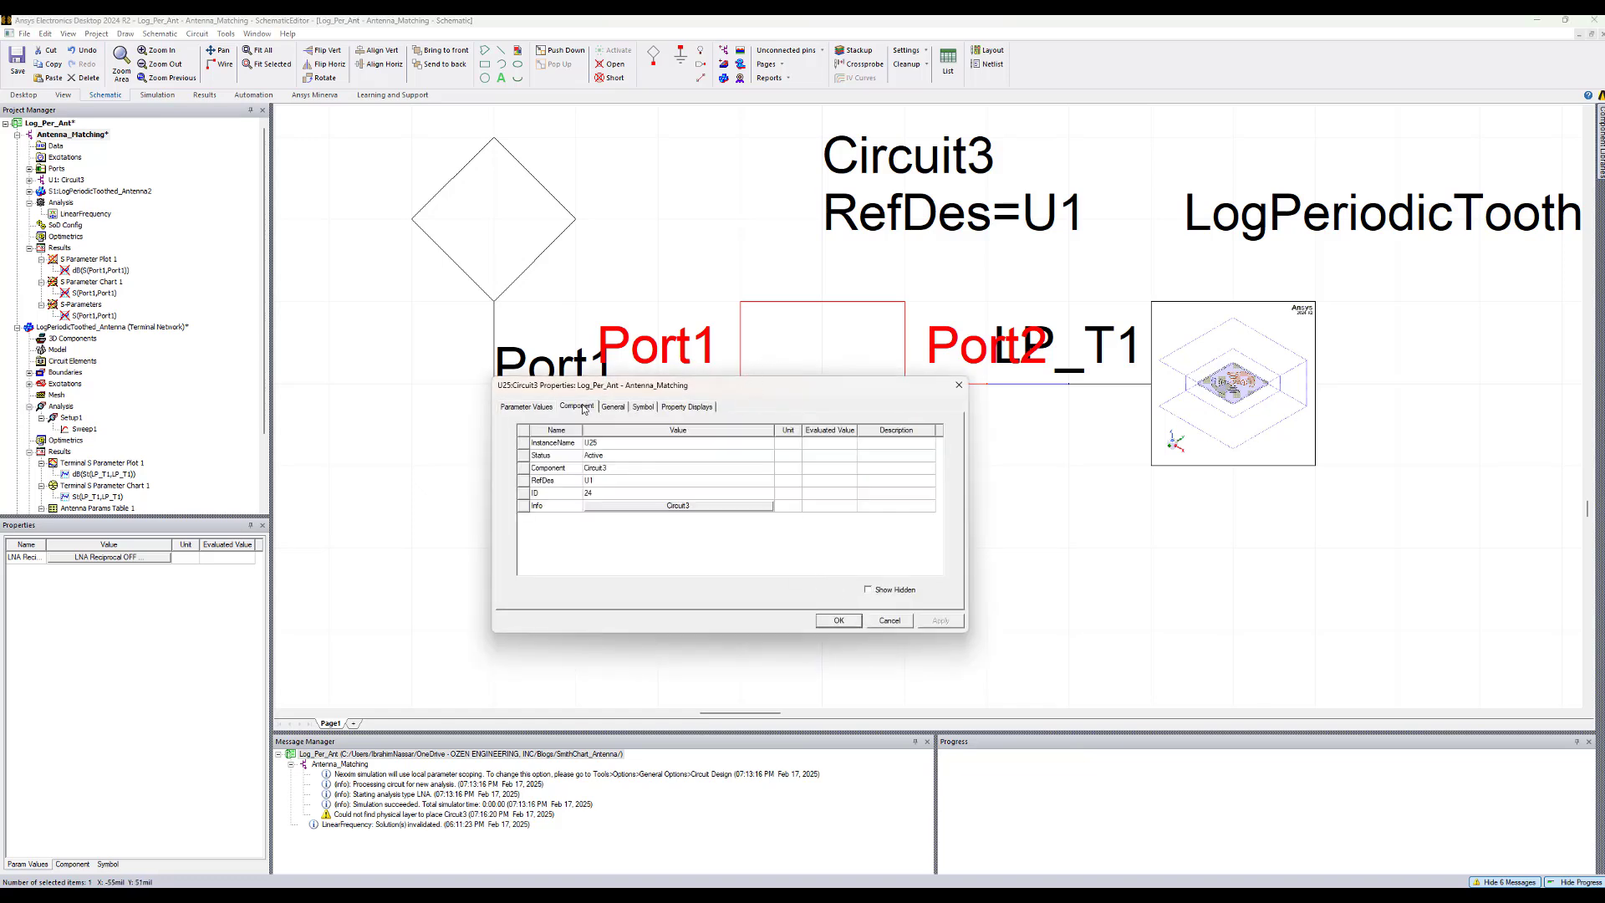
left_click(829, 621)
double_click(65, 183)
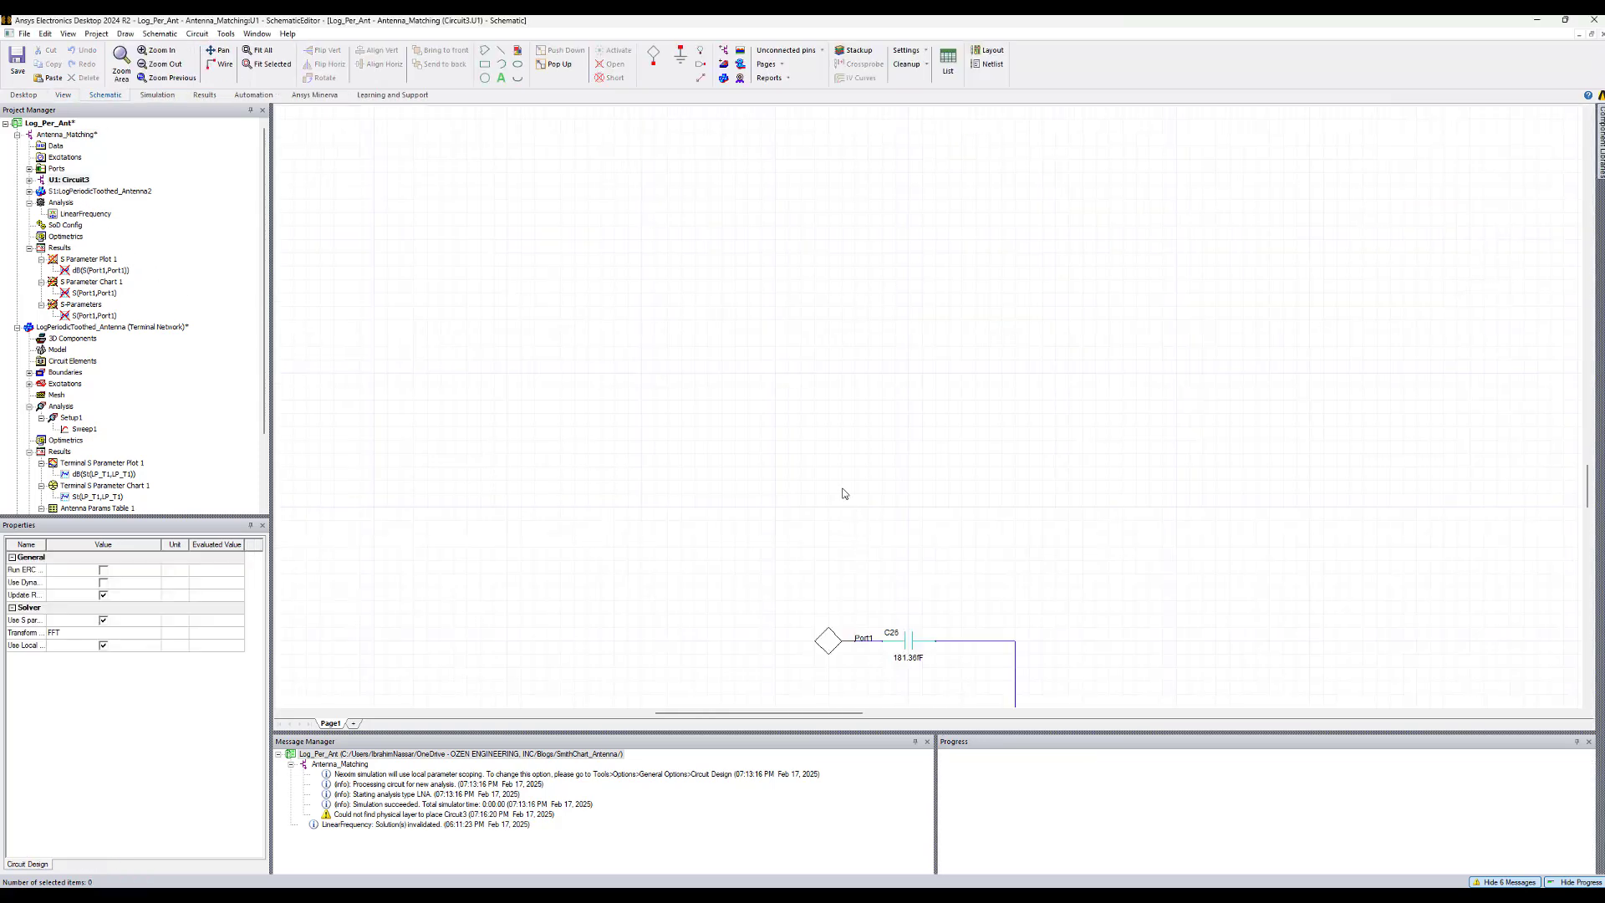
key("ctrl+d")
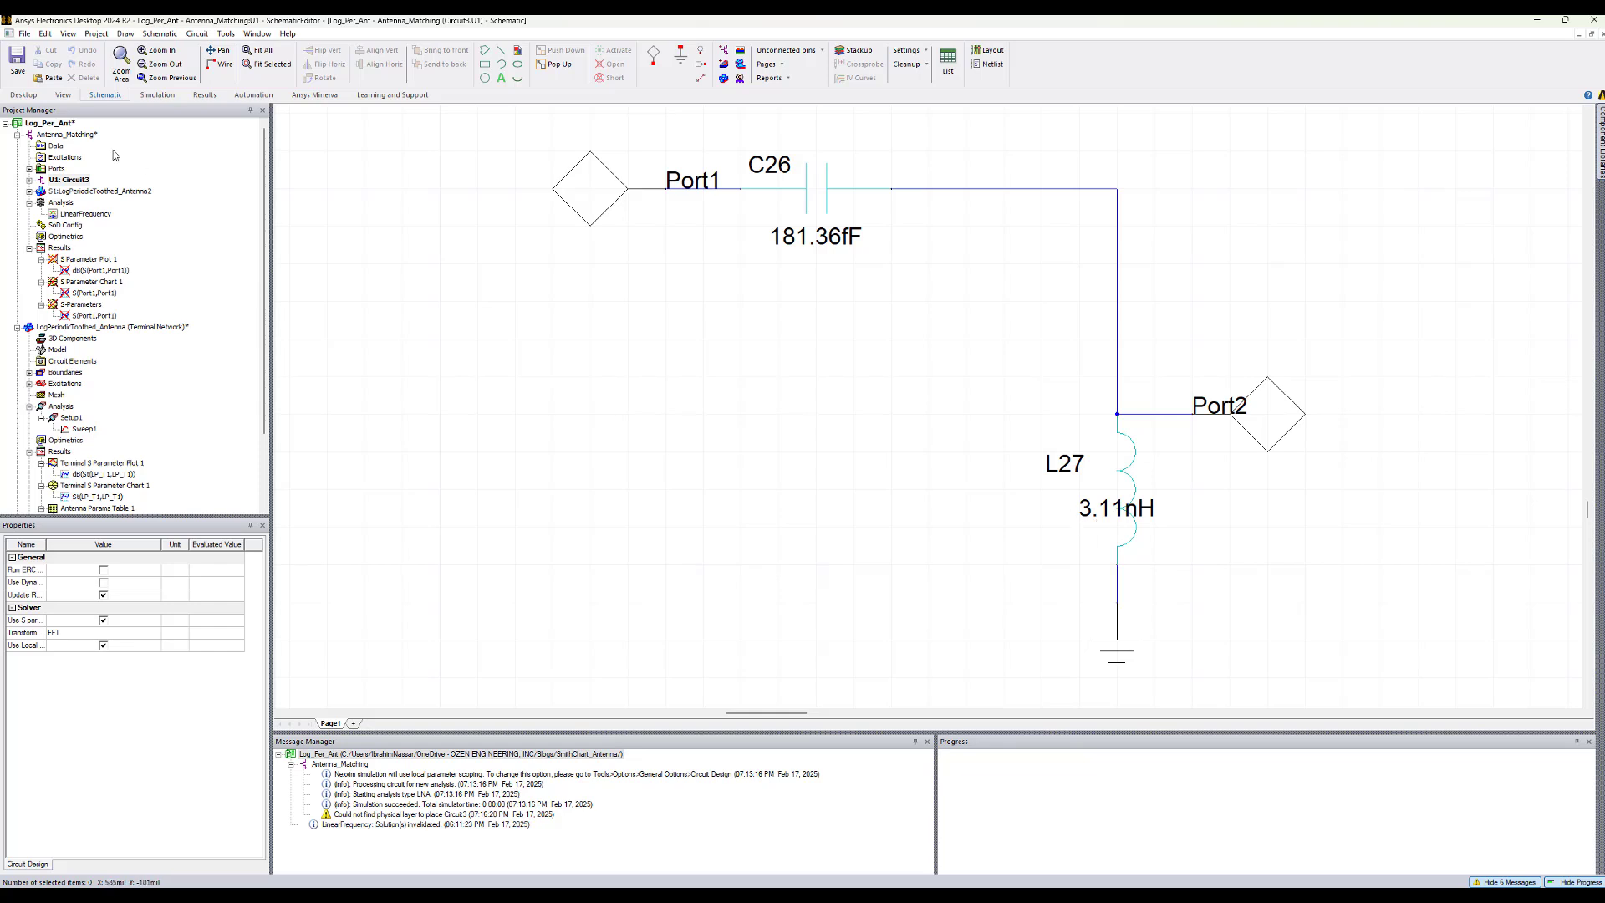
Step: Run the LinearFrequency analysis on the Antenna_Matching circuit
double_click(56, 135)
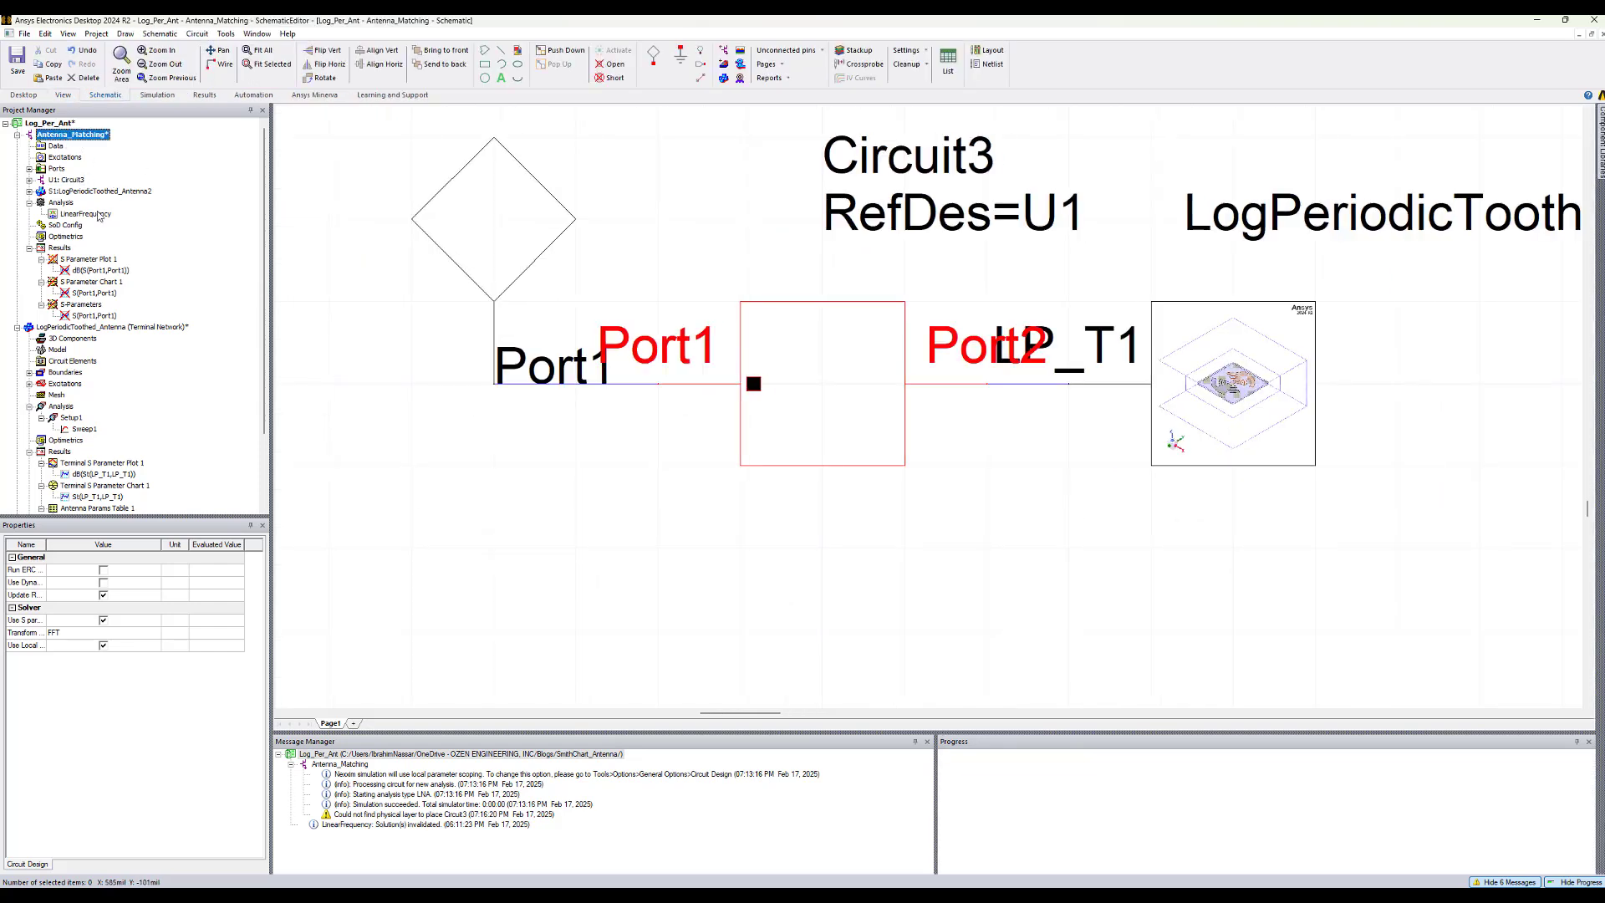
left_click(406, 220)
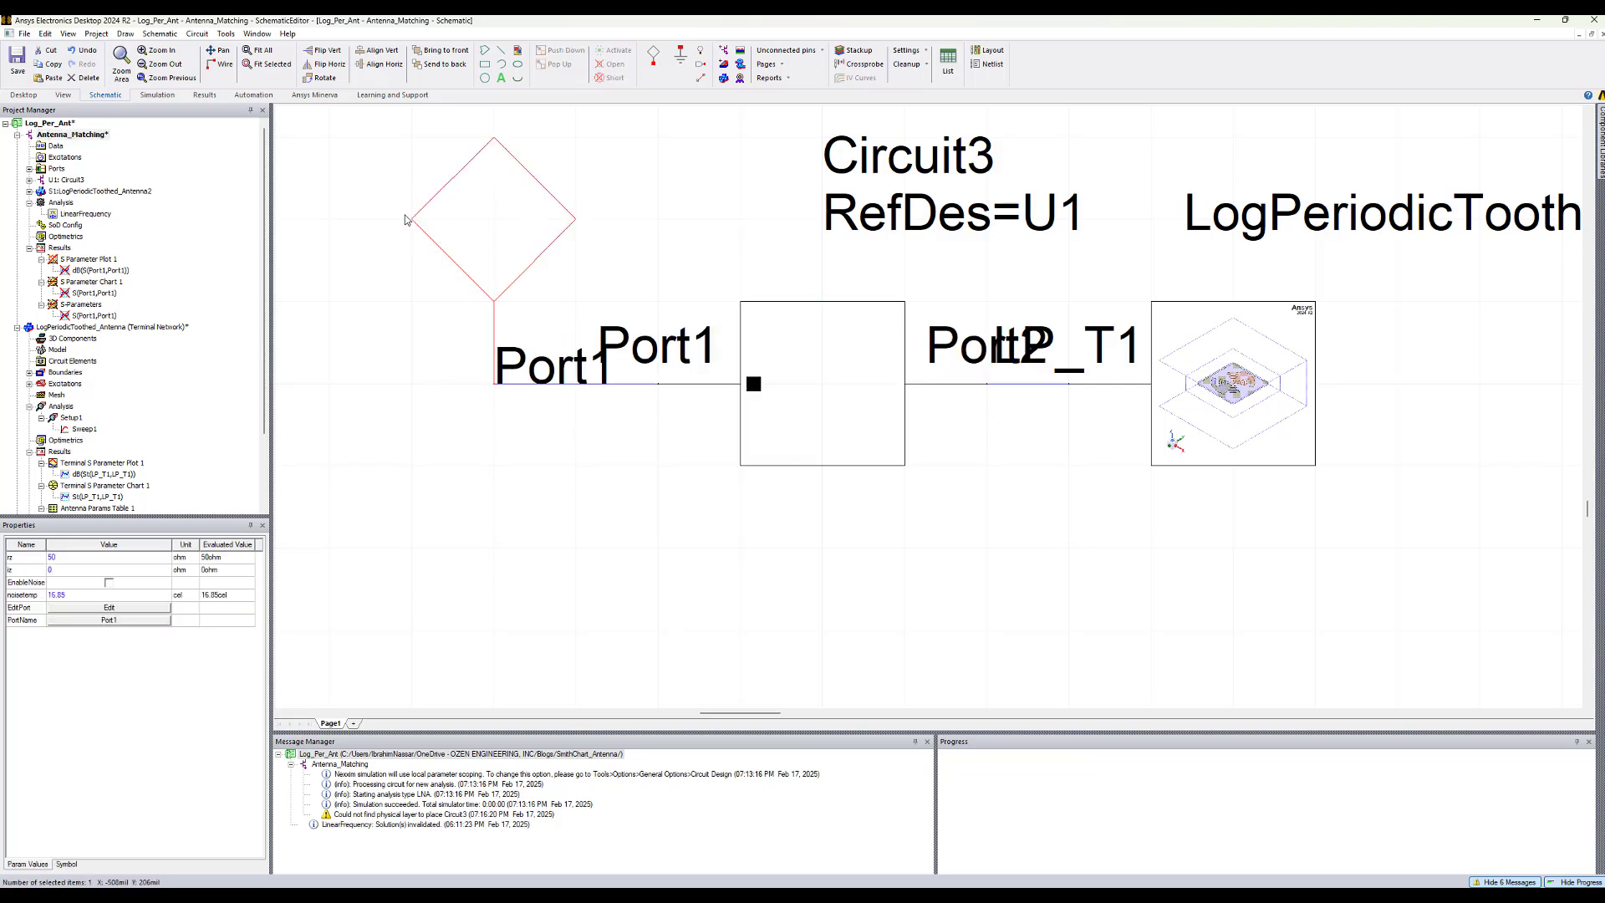
right_click(97, 216)
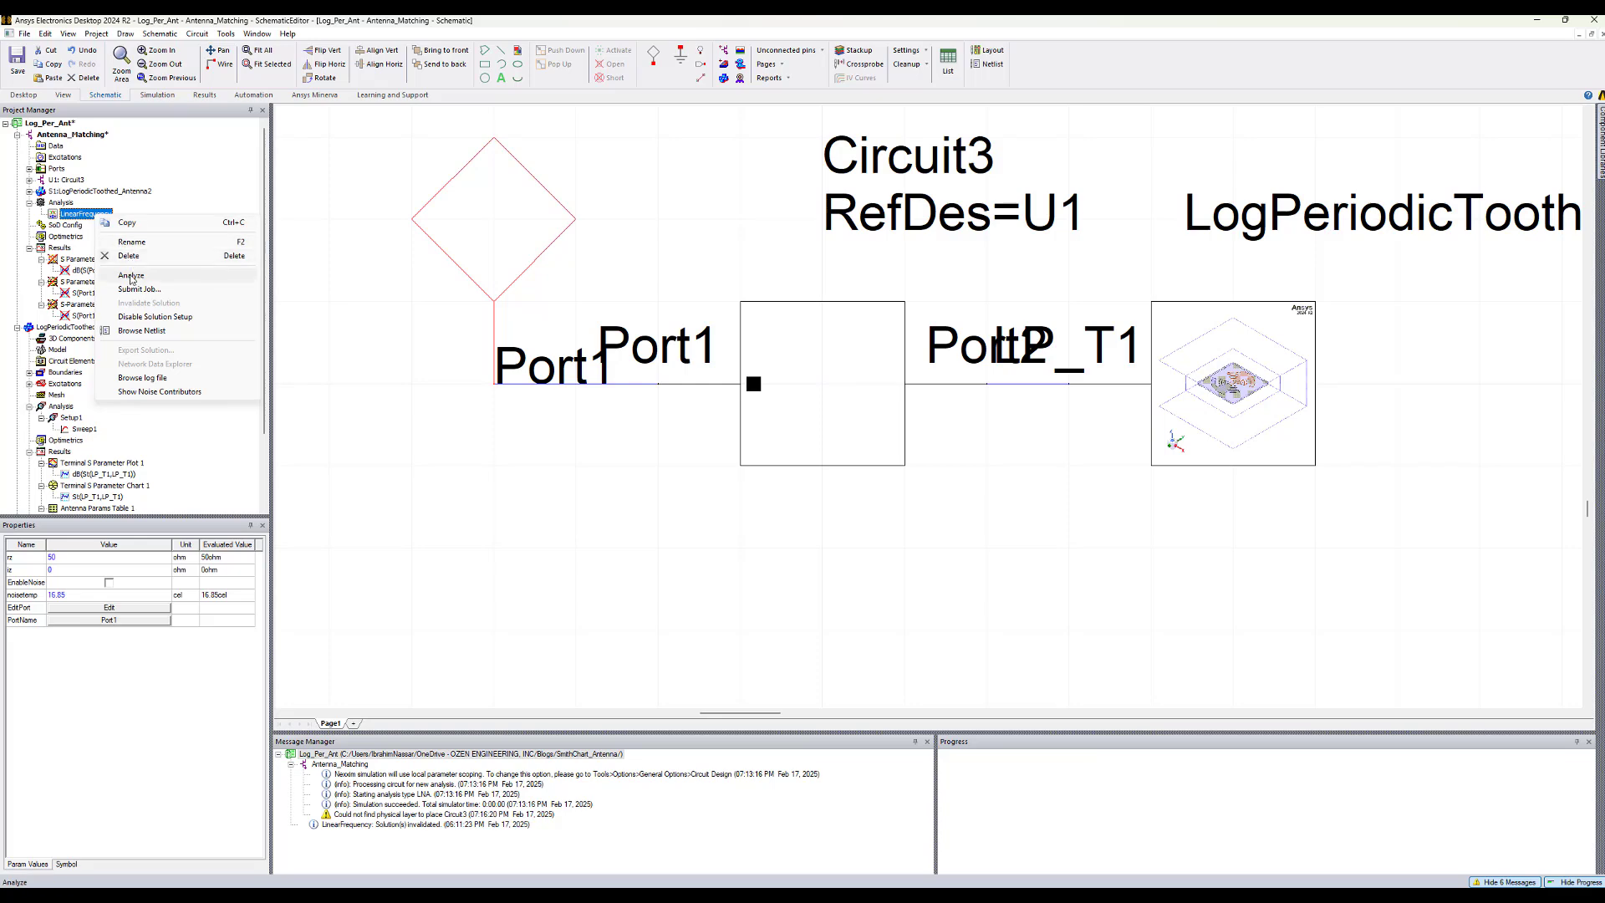
left_click(130, 276)
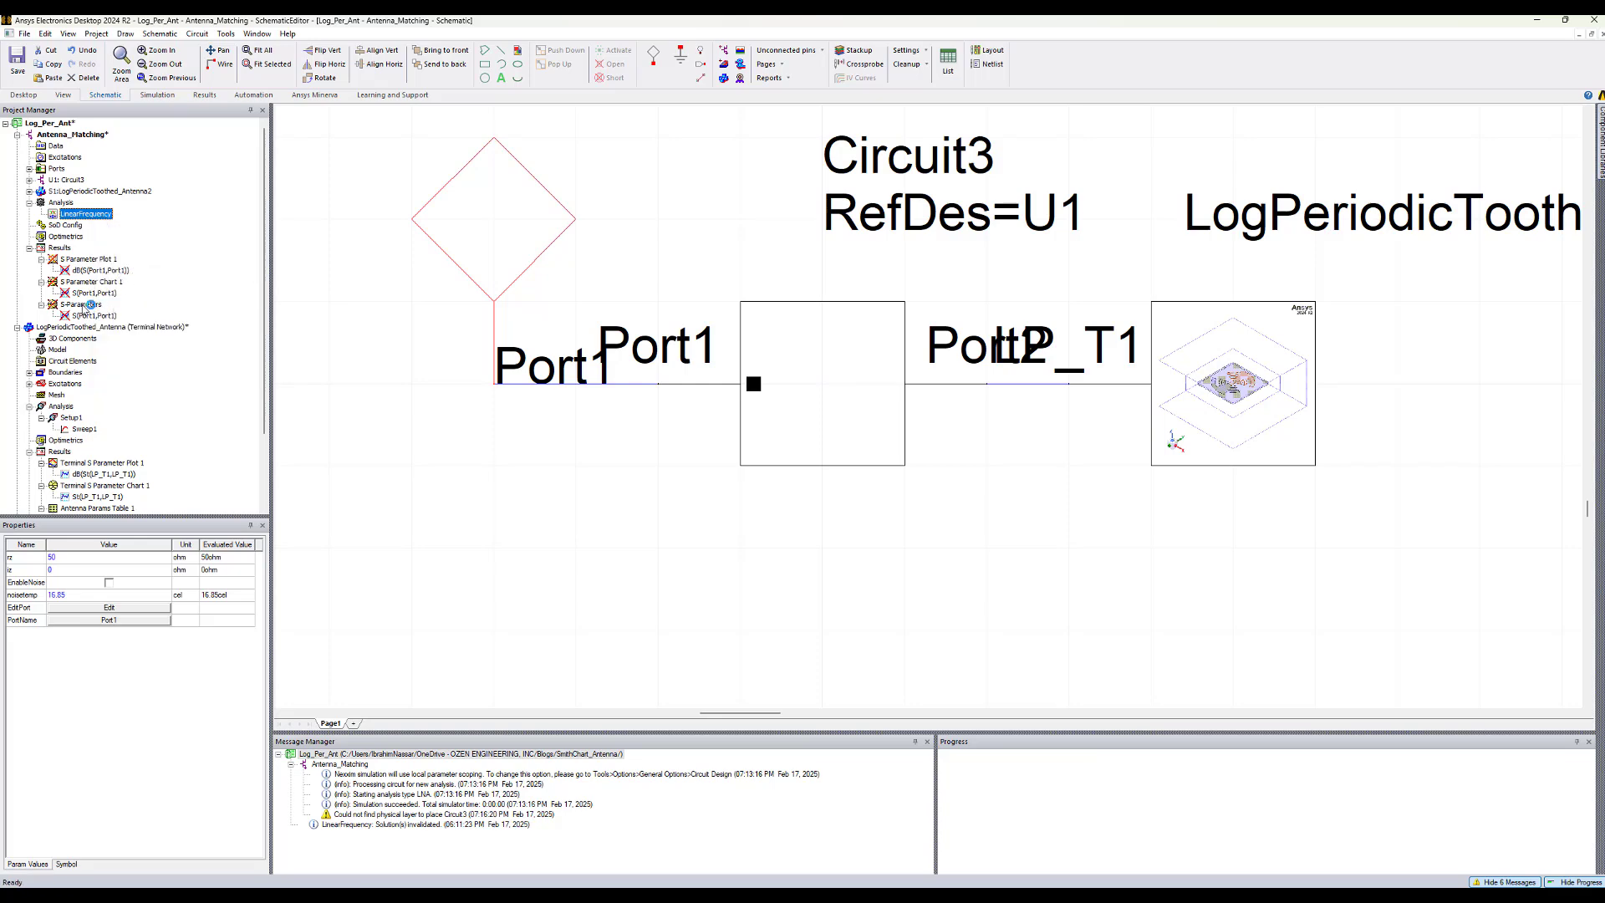
Step: Place marker m1 at 10 GHz on the S(Port1,Port1) Smith chart, then return to the schematic
double_click(86, 304)
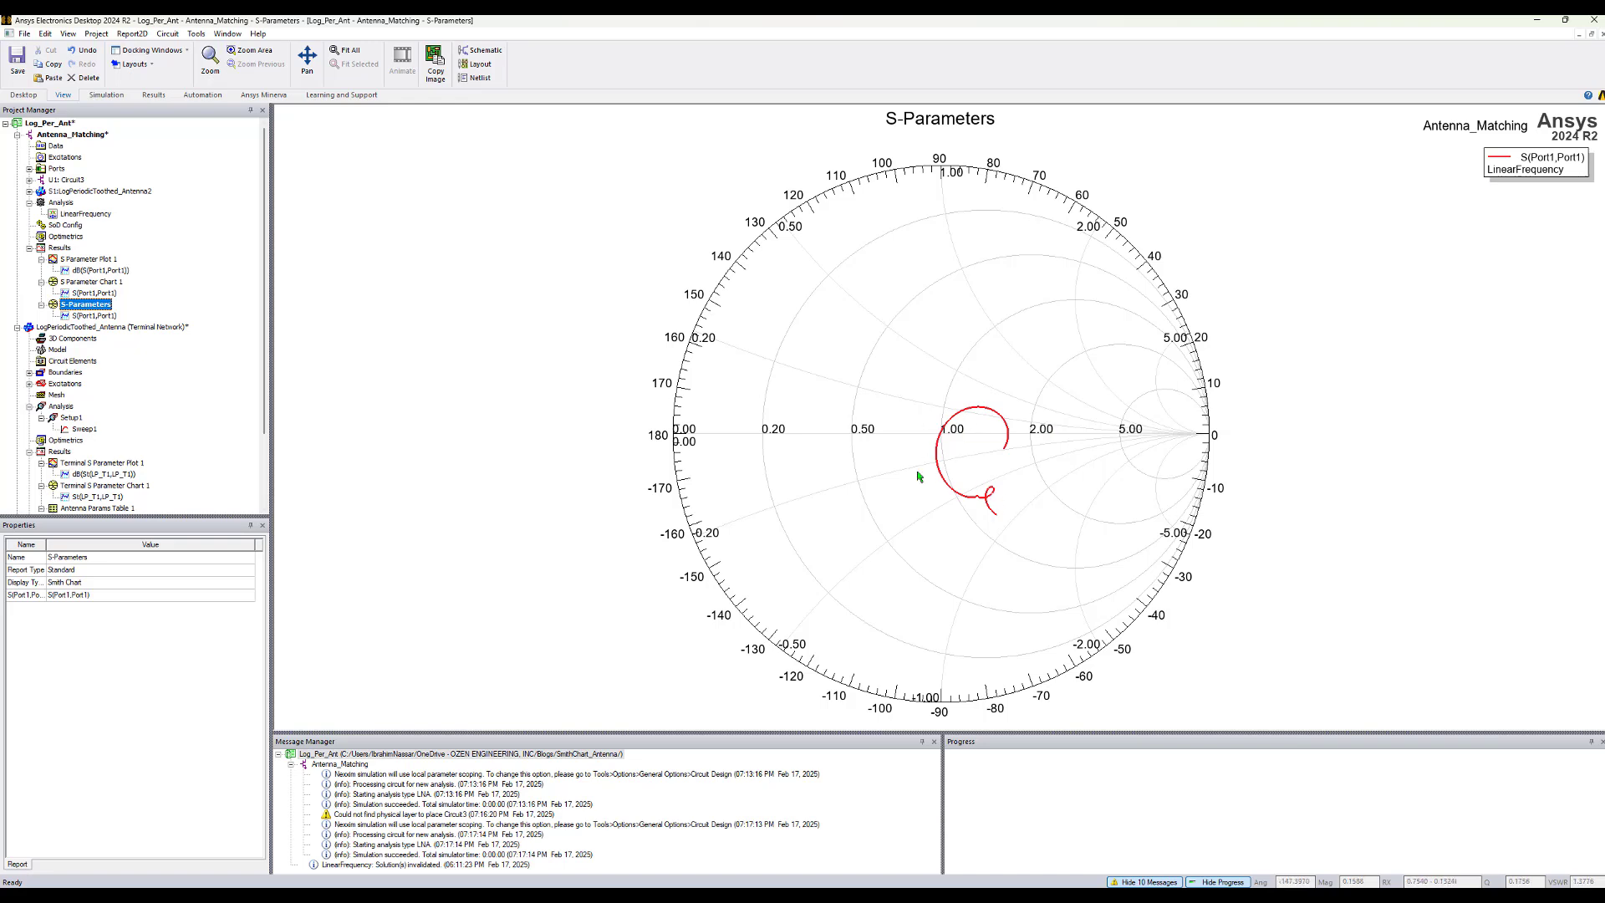
right_click(920, 344)
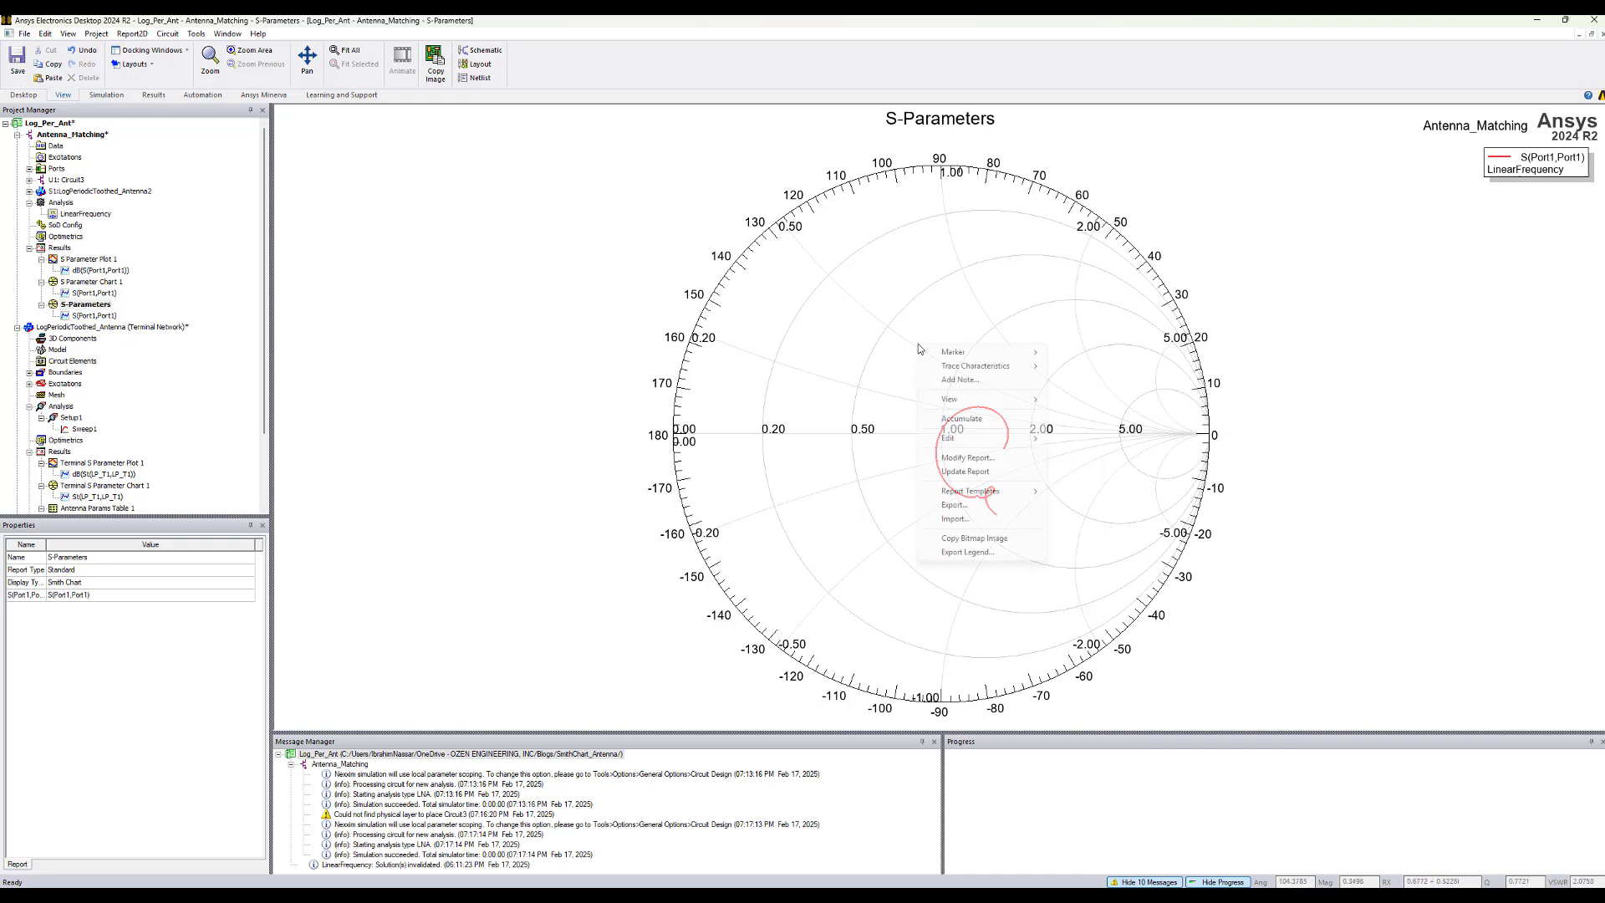
mouse_move(1020, 352)
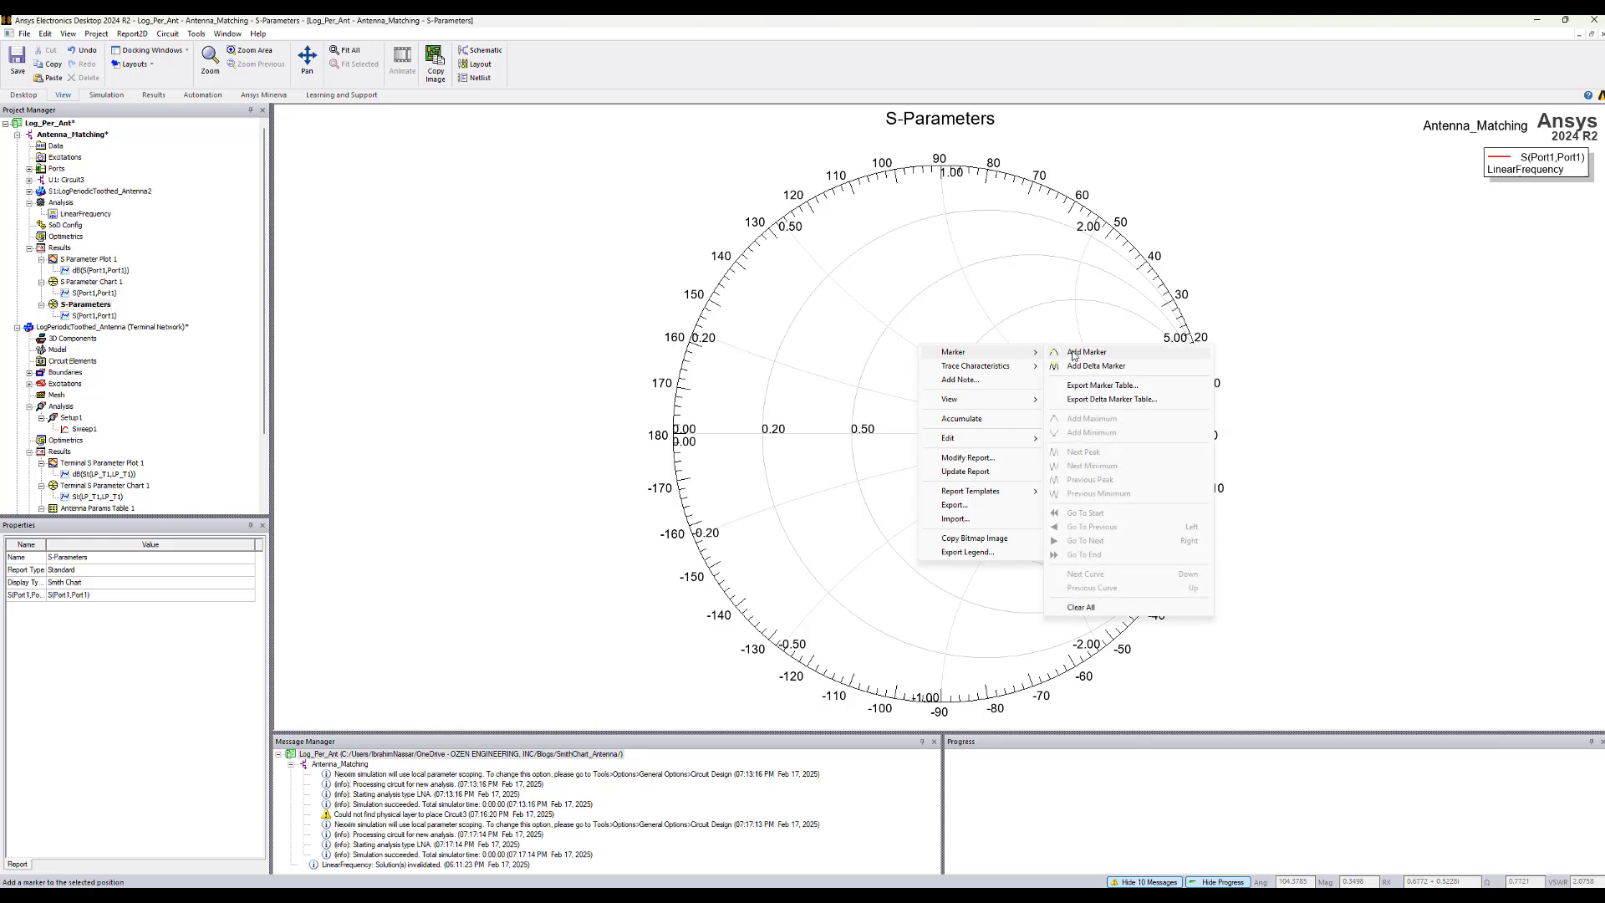
left_click(1074, 355)
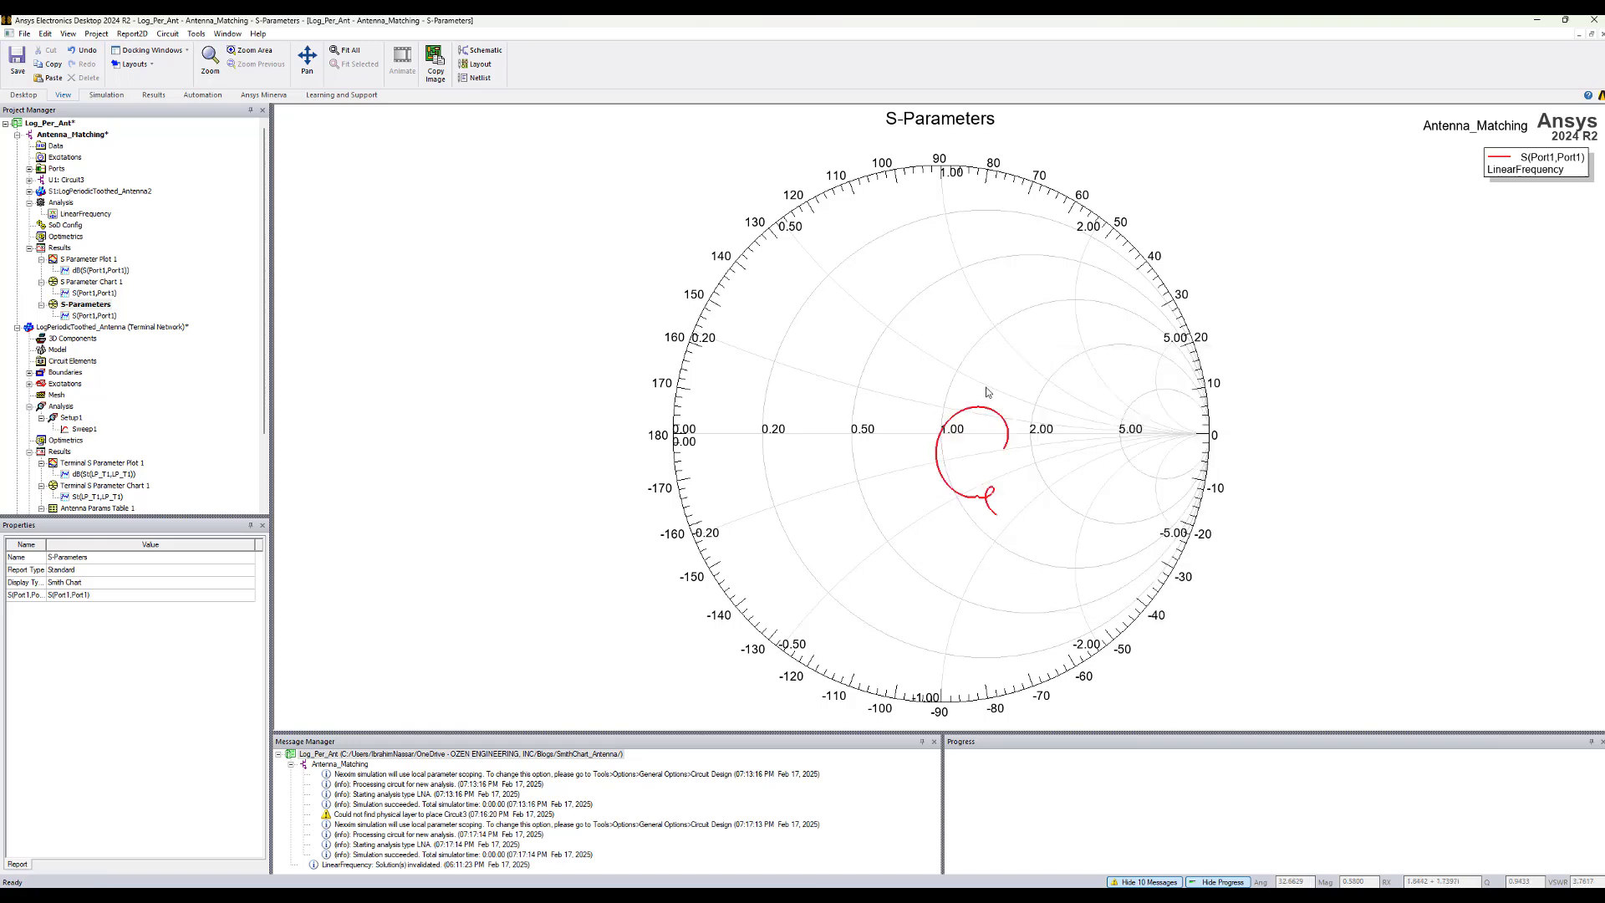
left_click(948, 429)
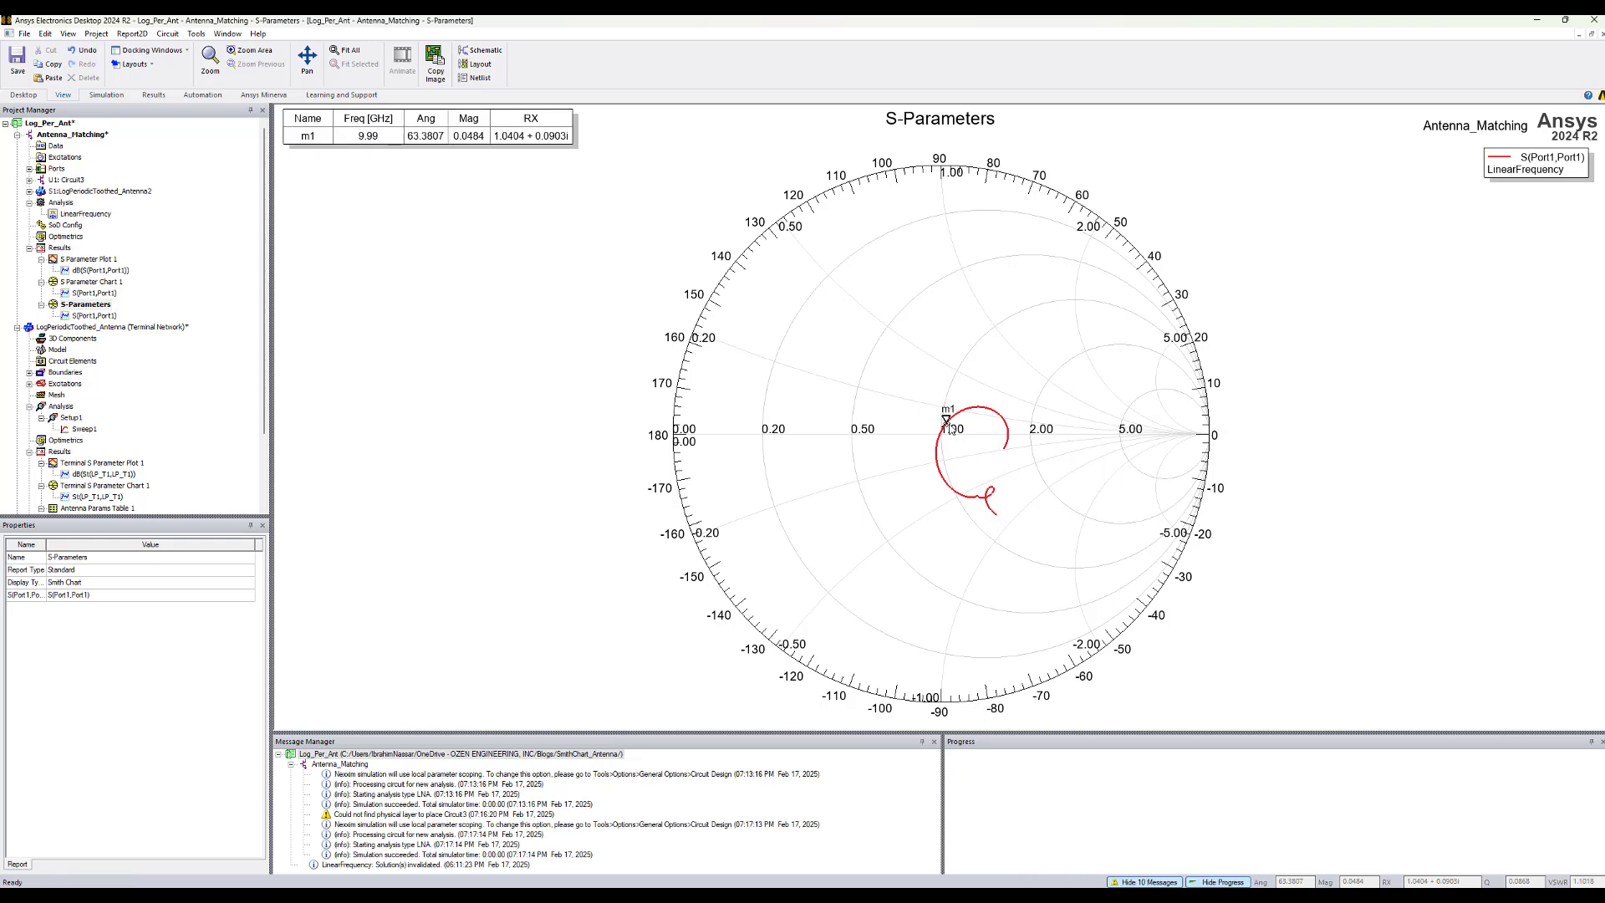
left_click(368, 137)
left_click(68, 585)
left_click(69, 585)
type("10")
key("Return")
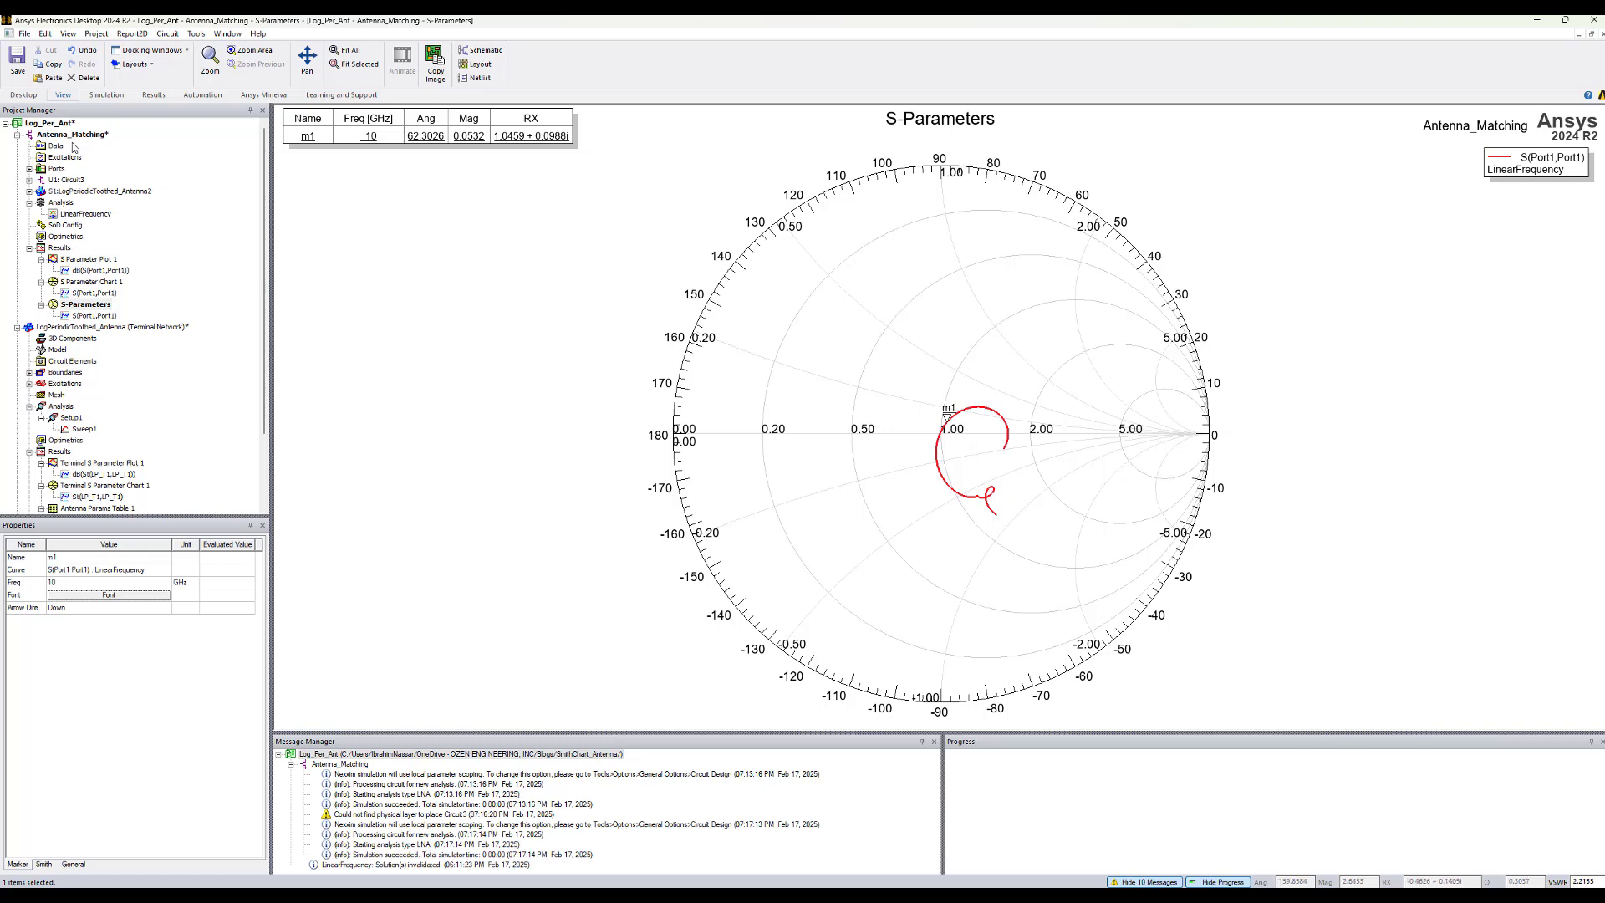
double_click(87, 260)
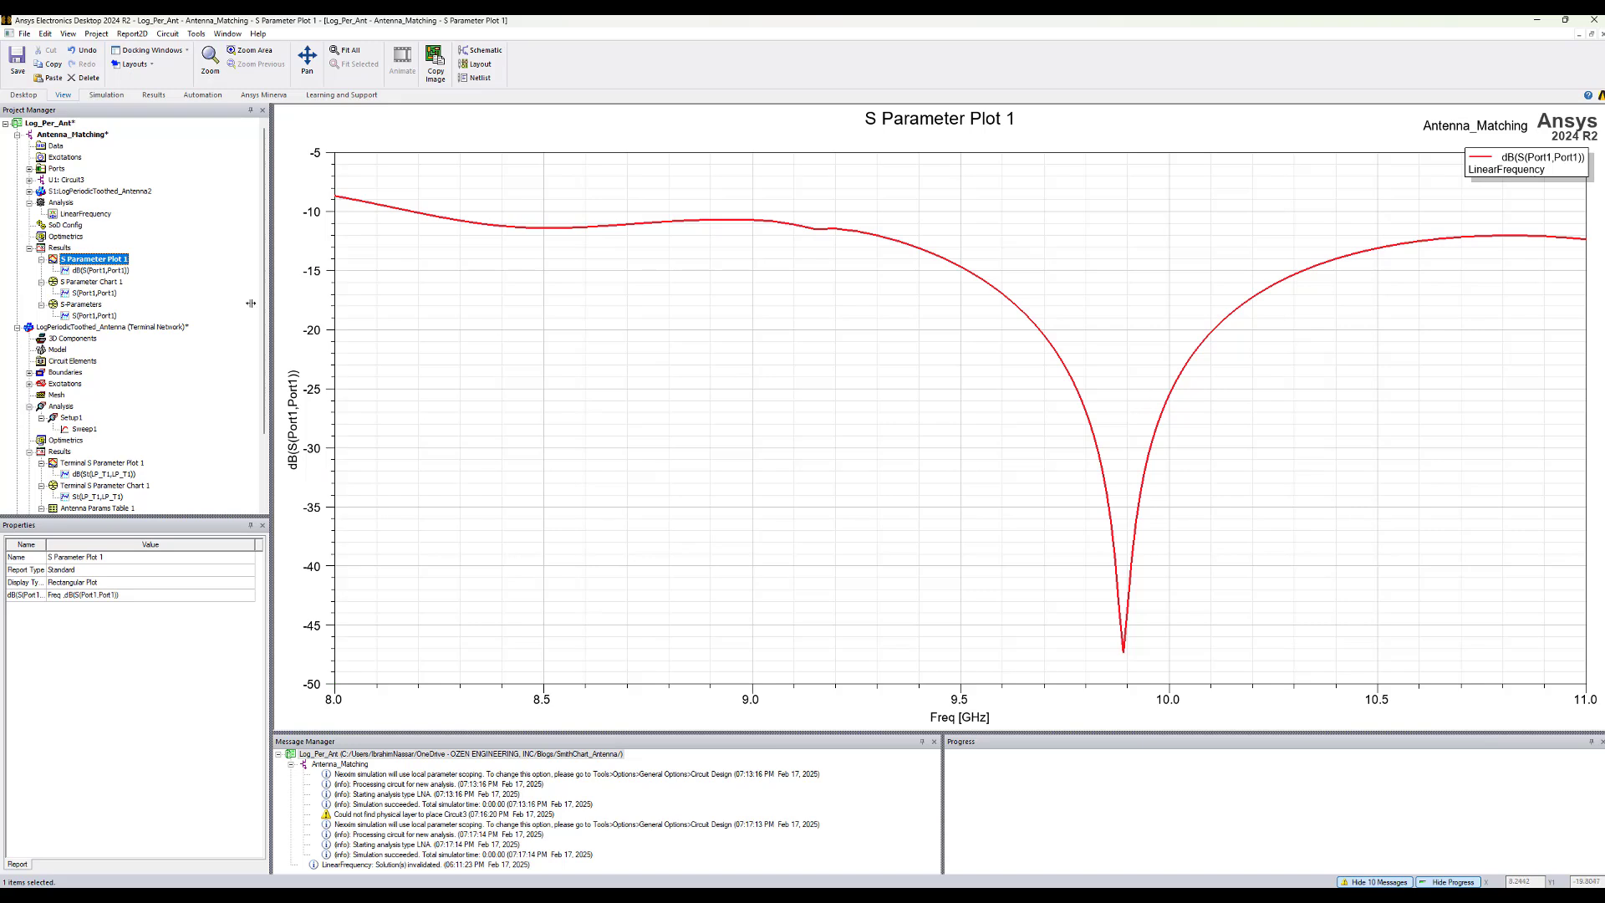
double_click(59, 136)
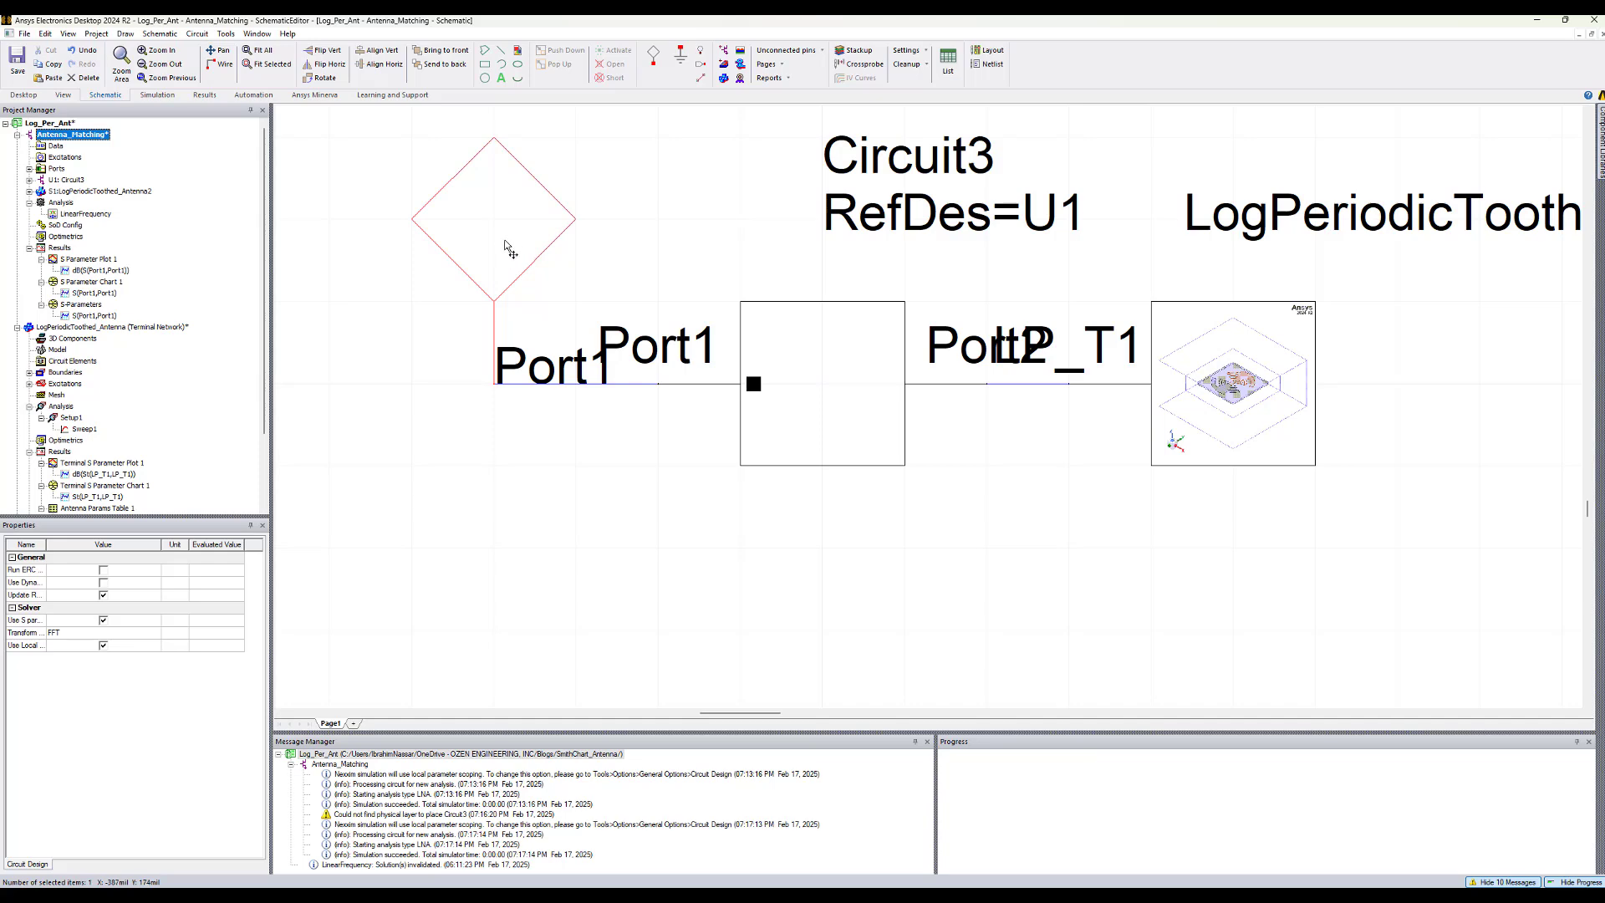
Step: Give Port1 a power sinusoidal source with 1 V AC magnitude and fit the schematic
double_click(499, 245)
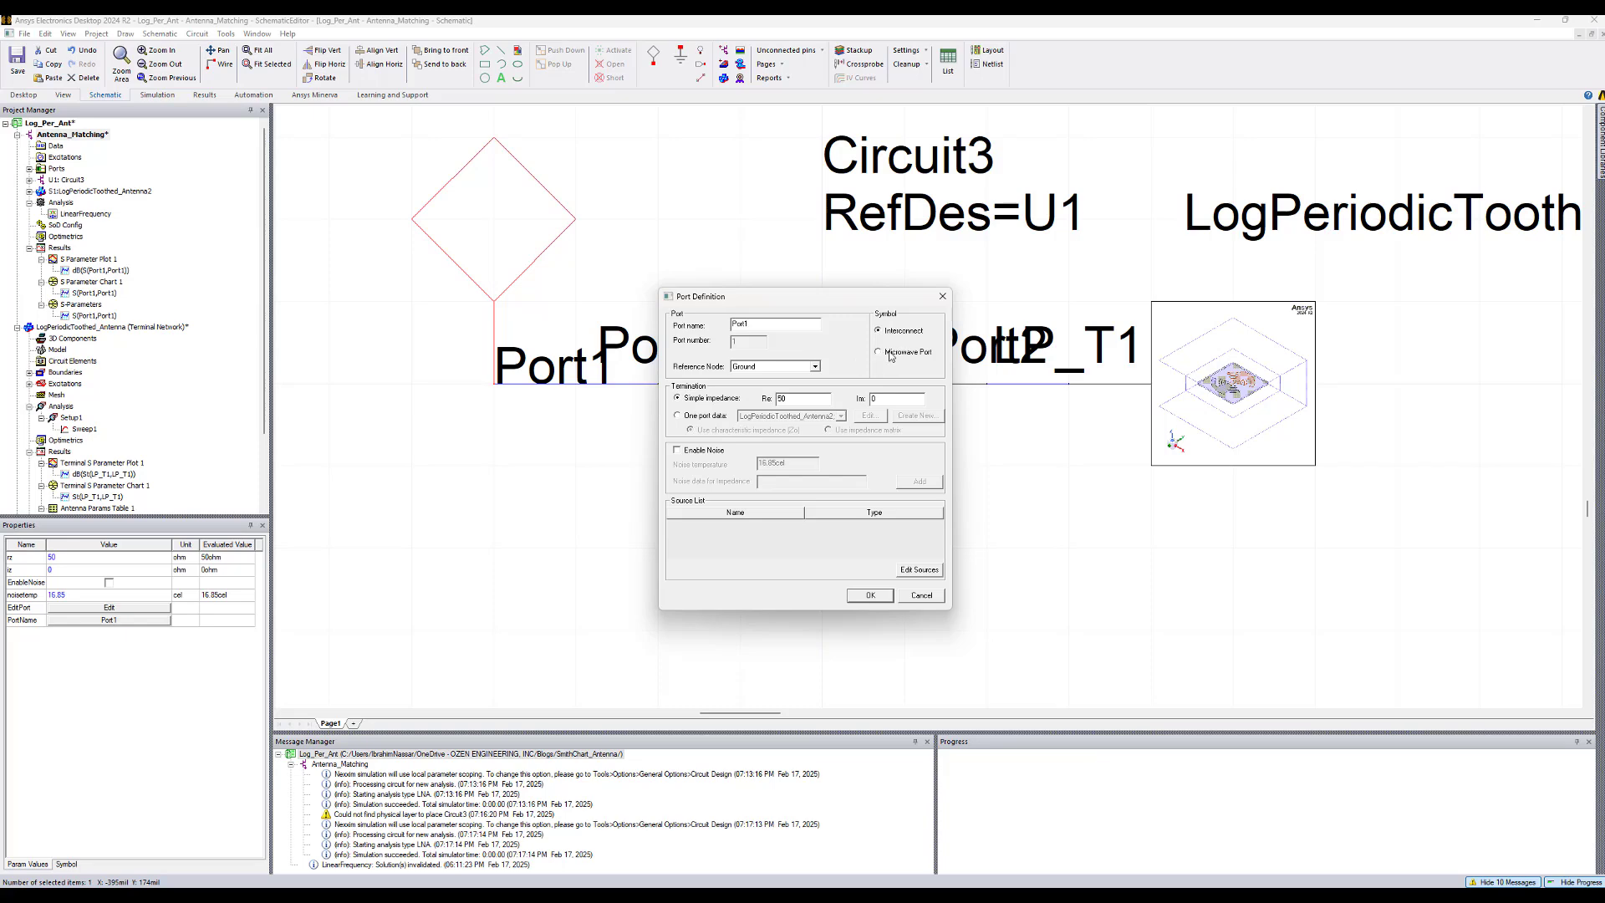
left_click(915, 573)
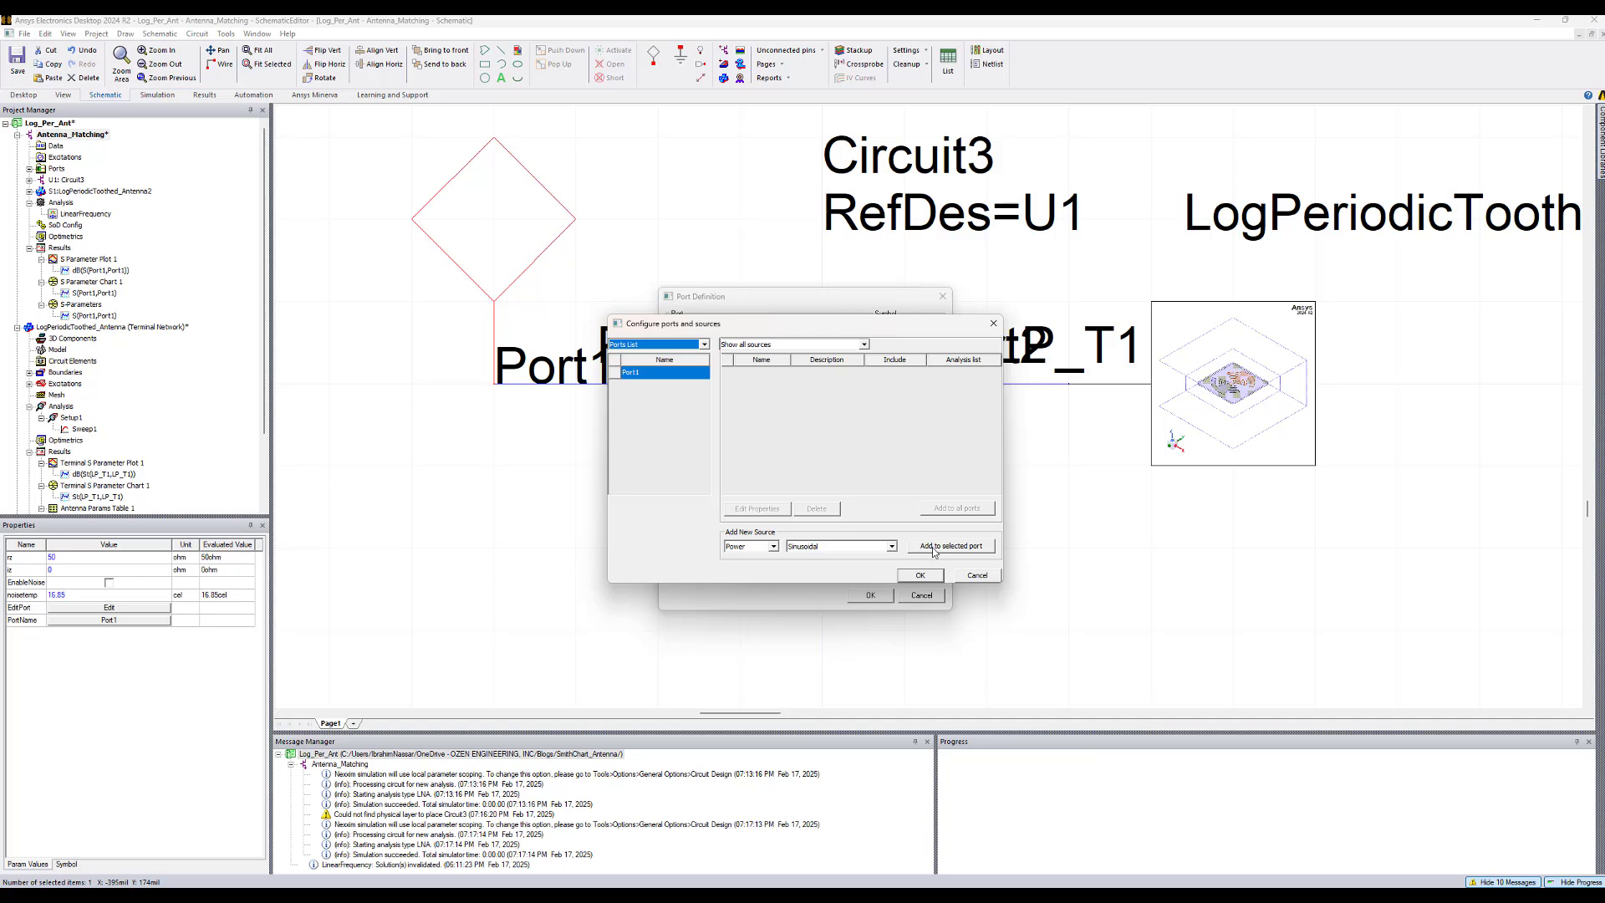
left_click(934, 546)
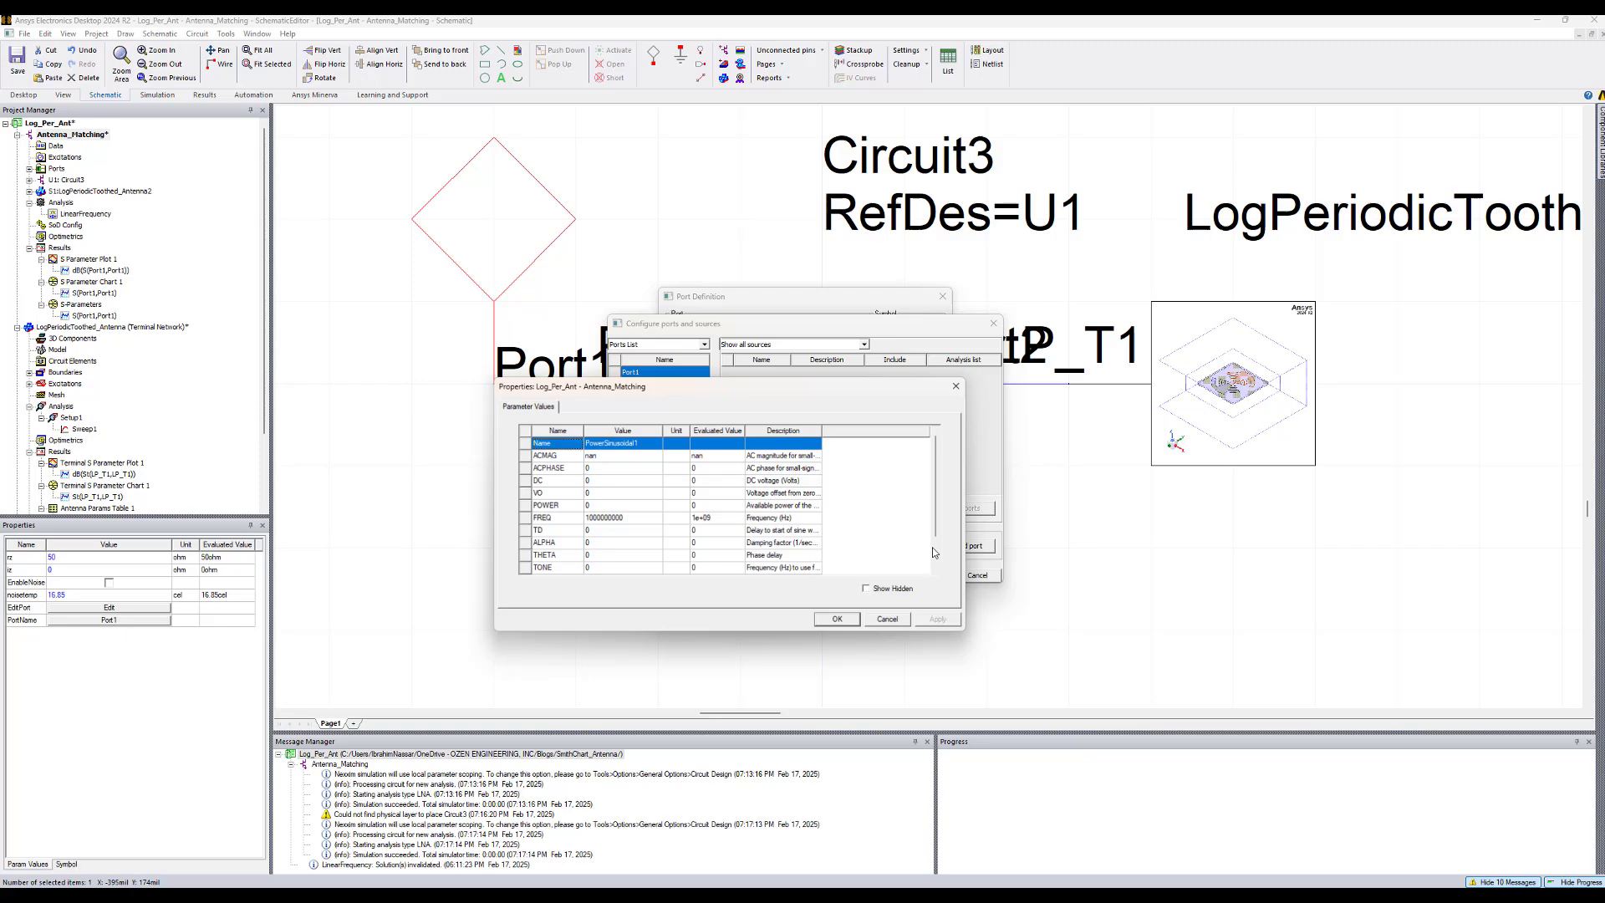
left_click(609, 458)
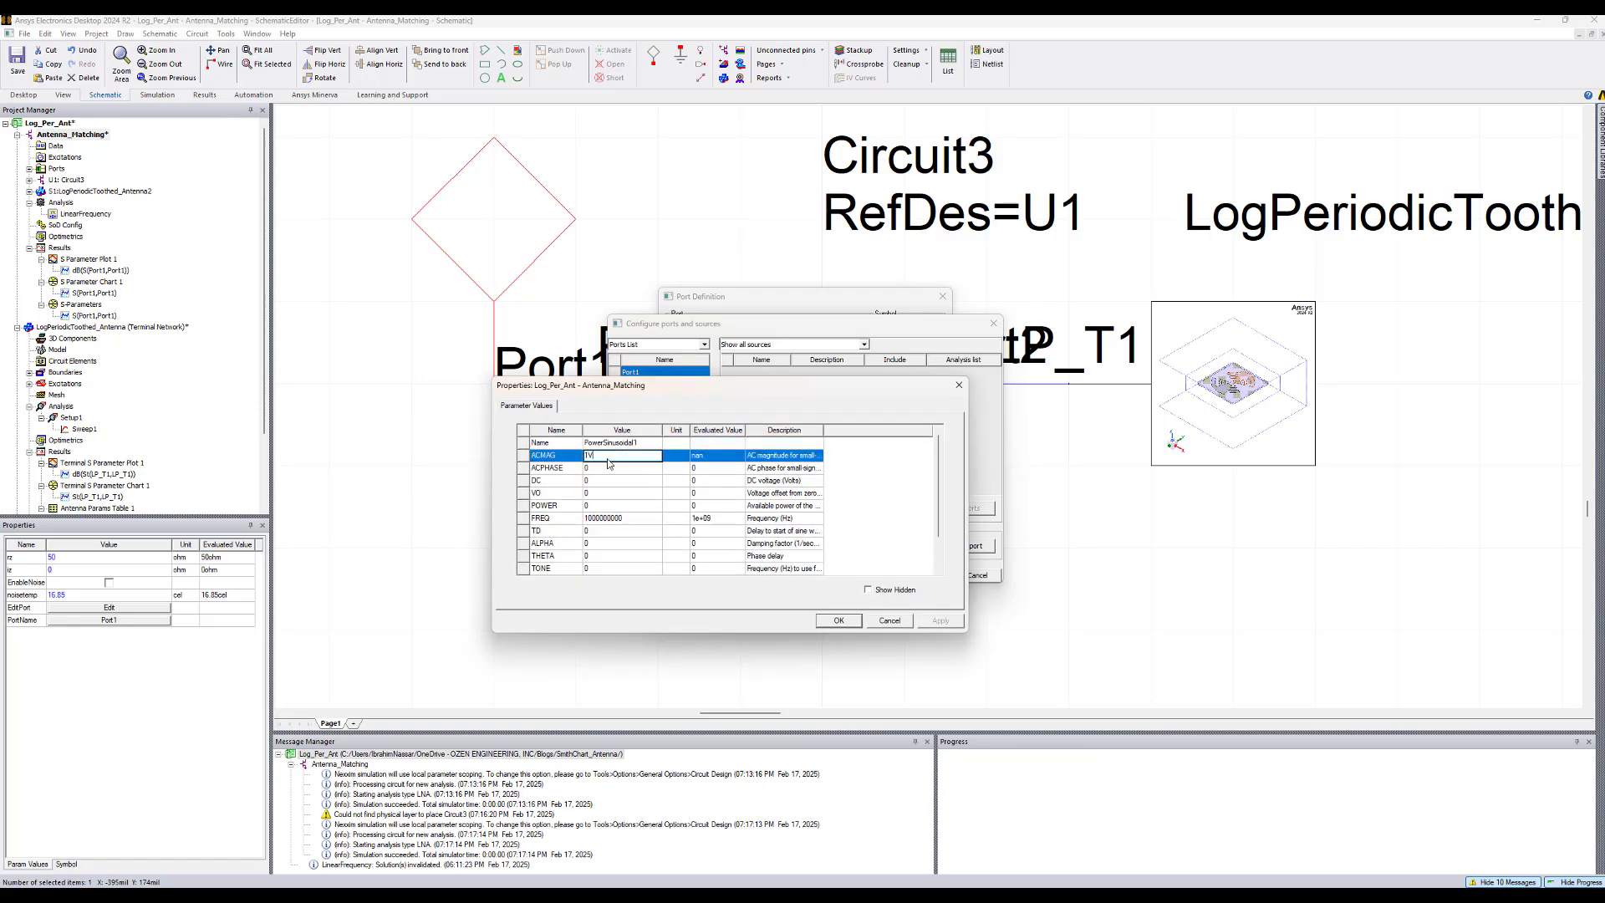
left_click(608, 464)
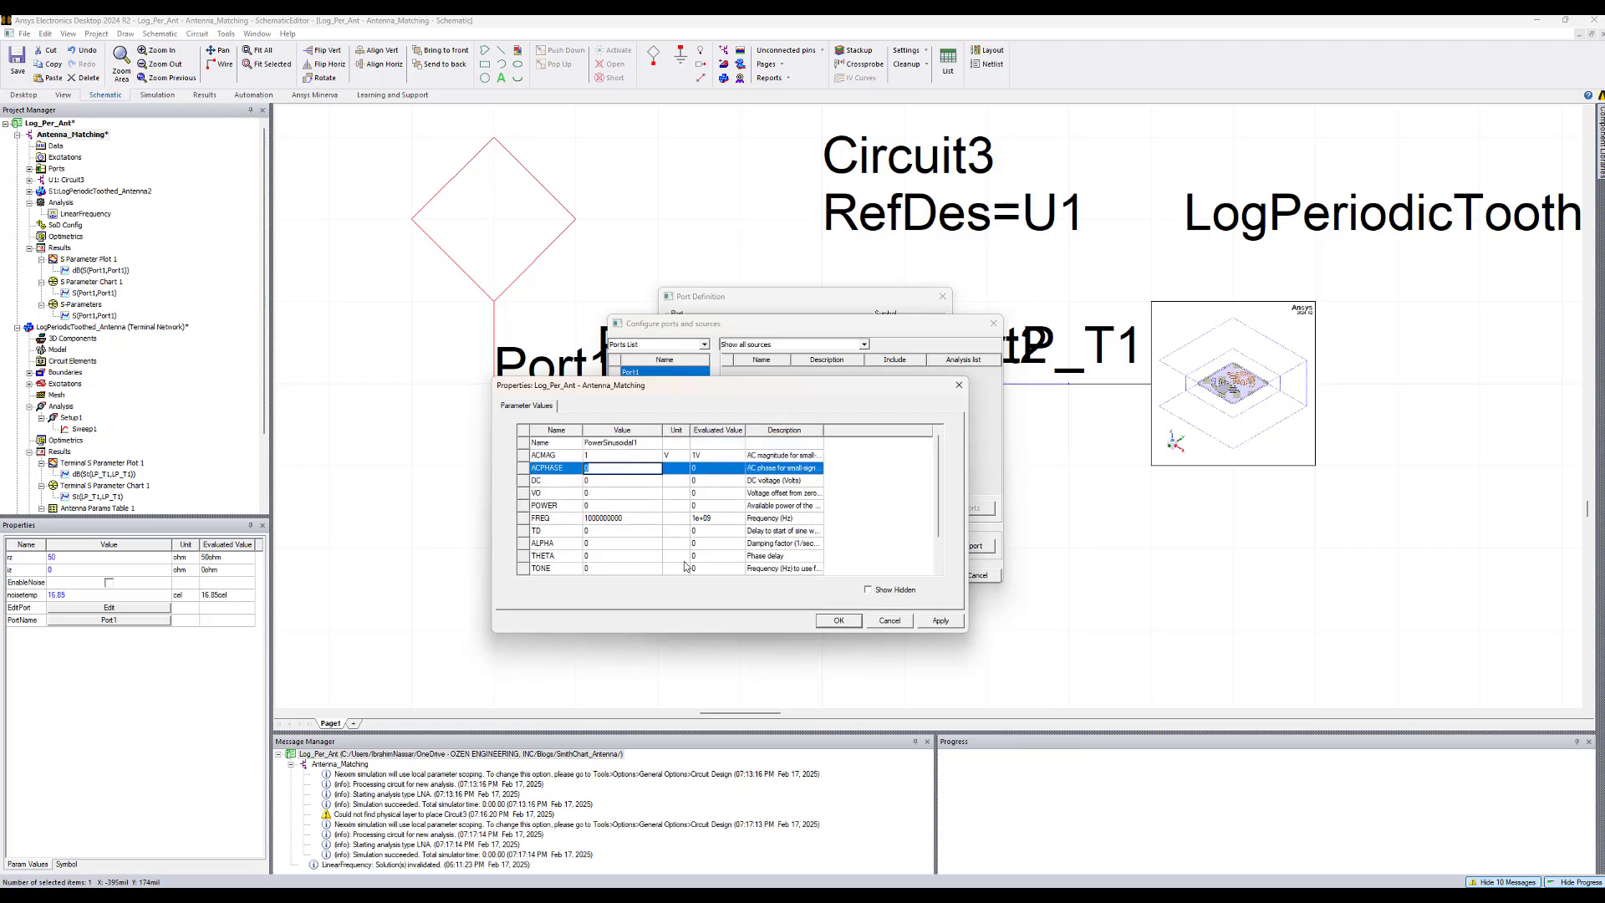
scroll(697, 548, "down", 1)
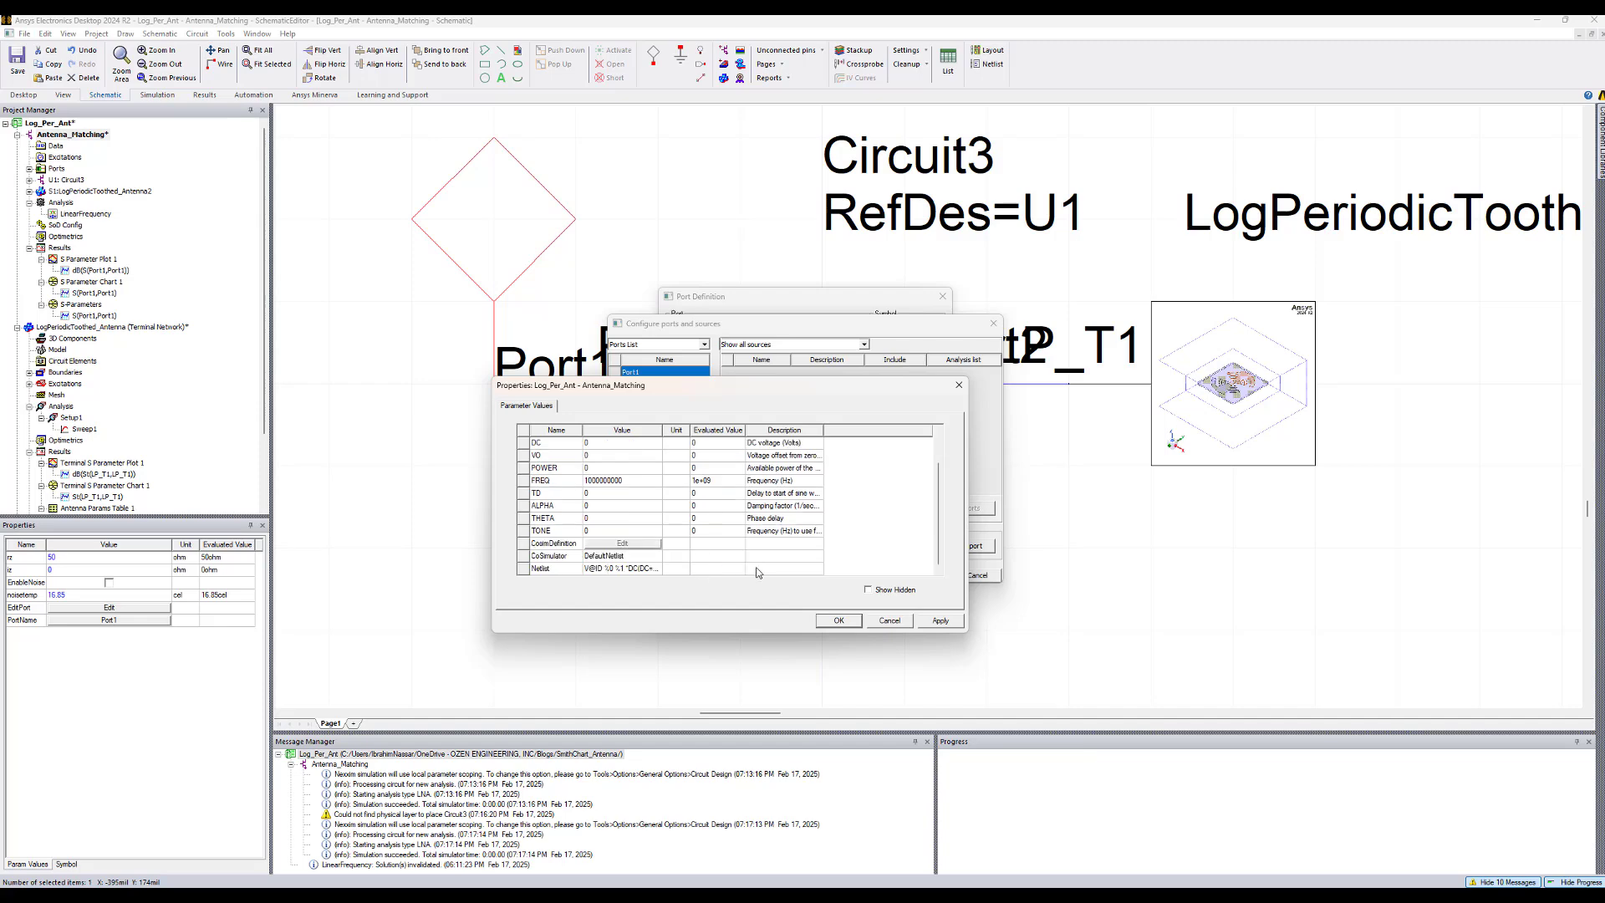
left_click(838, 620)
left_click(916, 577)
left_click(871, 596)
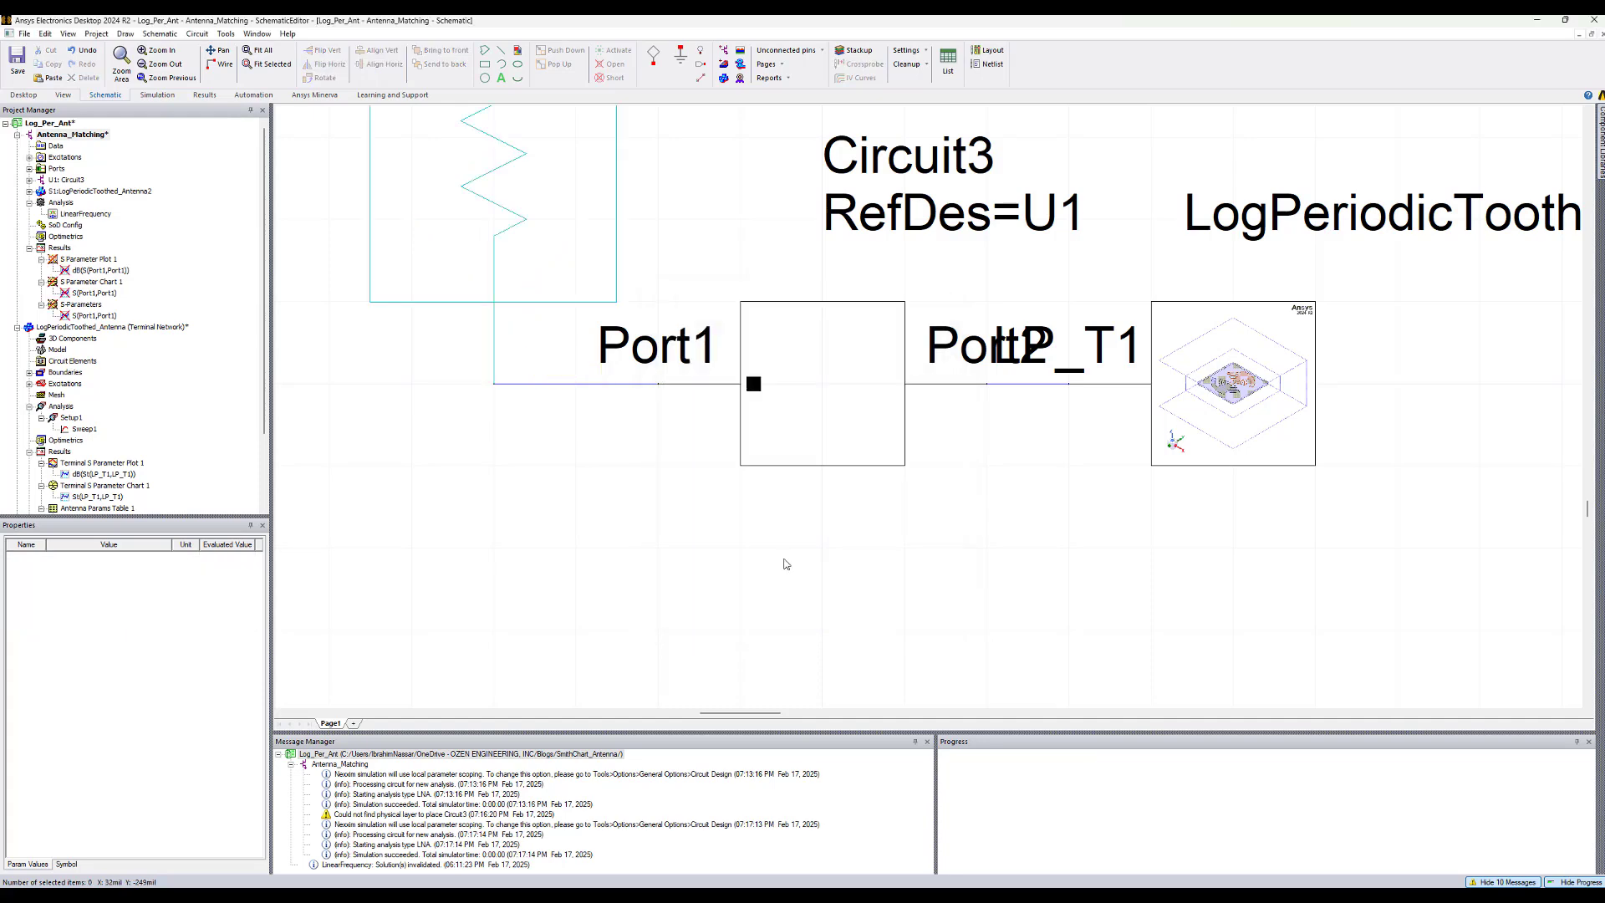
key("ctrl+d")
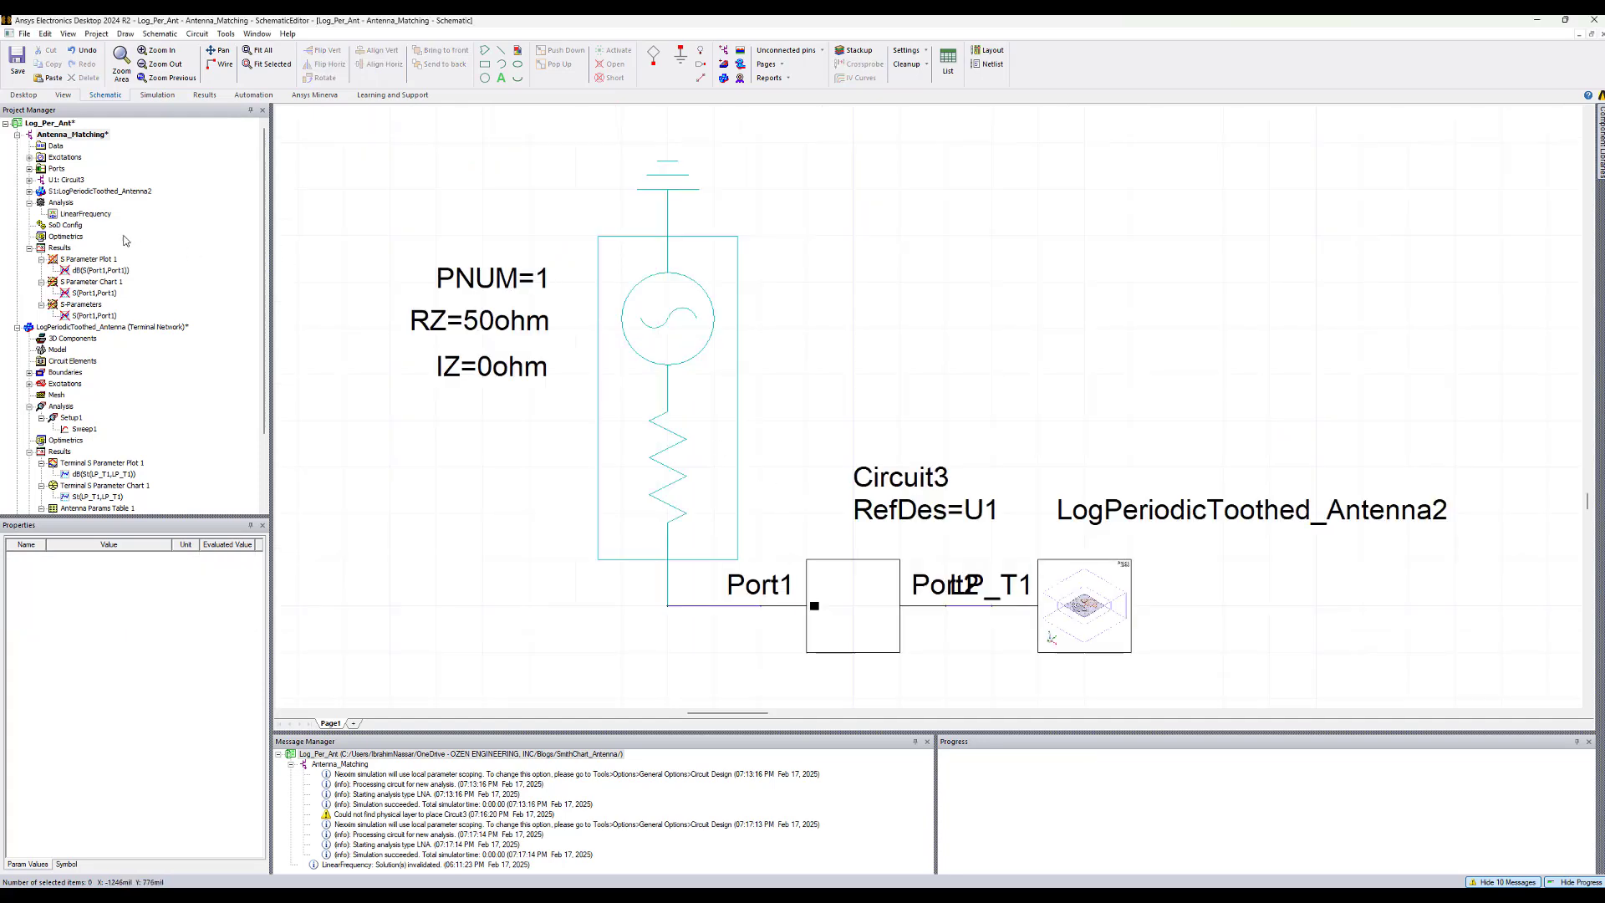
Step: Run the LinearFrequency circuit analysis and open the LogPeriodicToothed_Antenna HFSS design
right_click(105, 216)
left_click(154, 282)
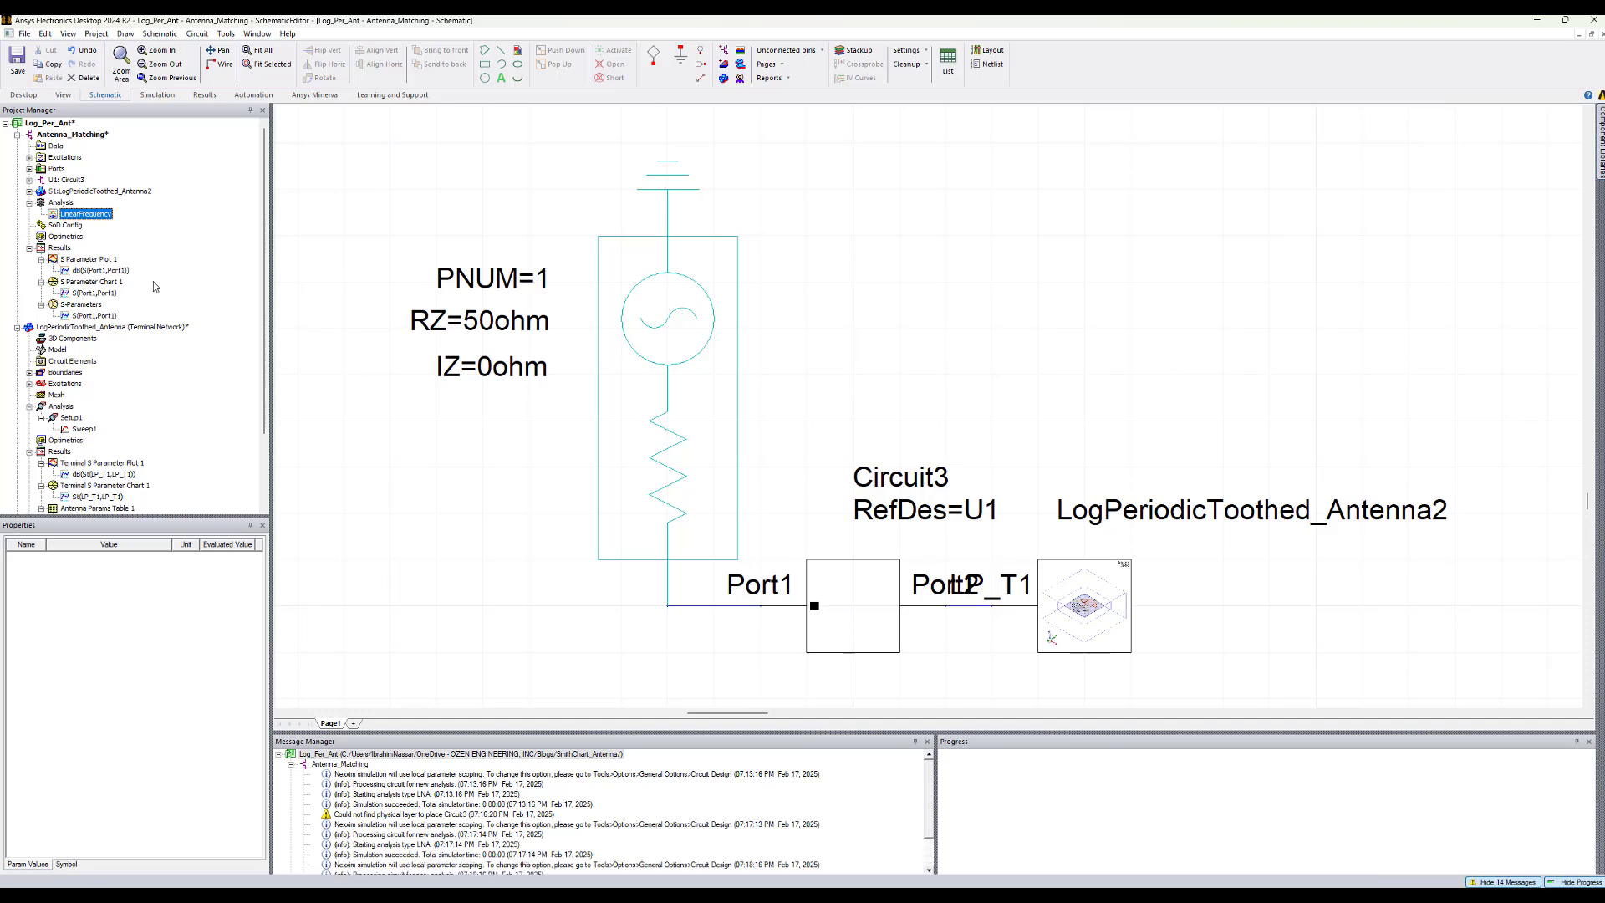
scroll(151, 298, "down", 3)
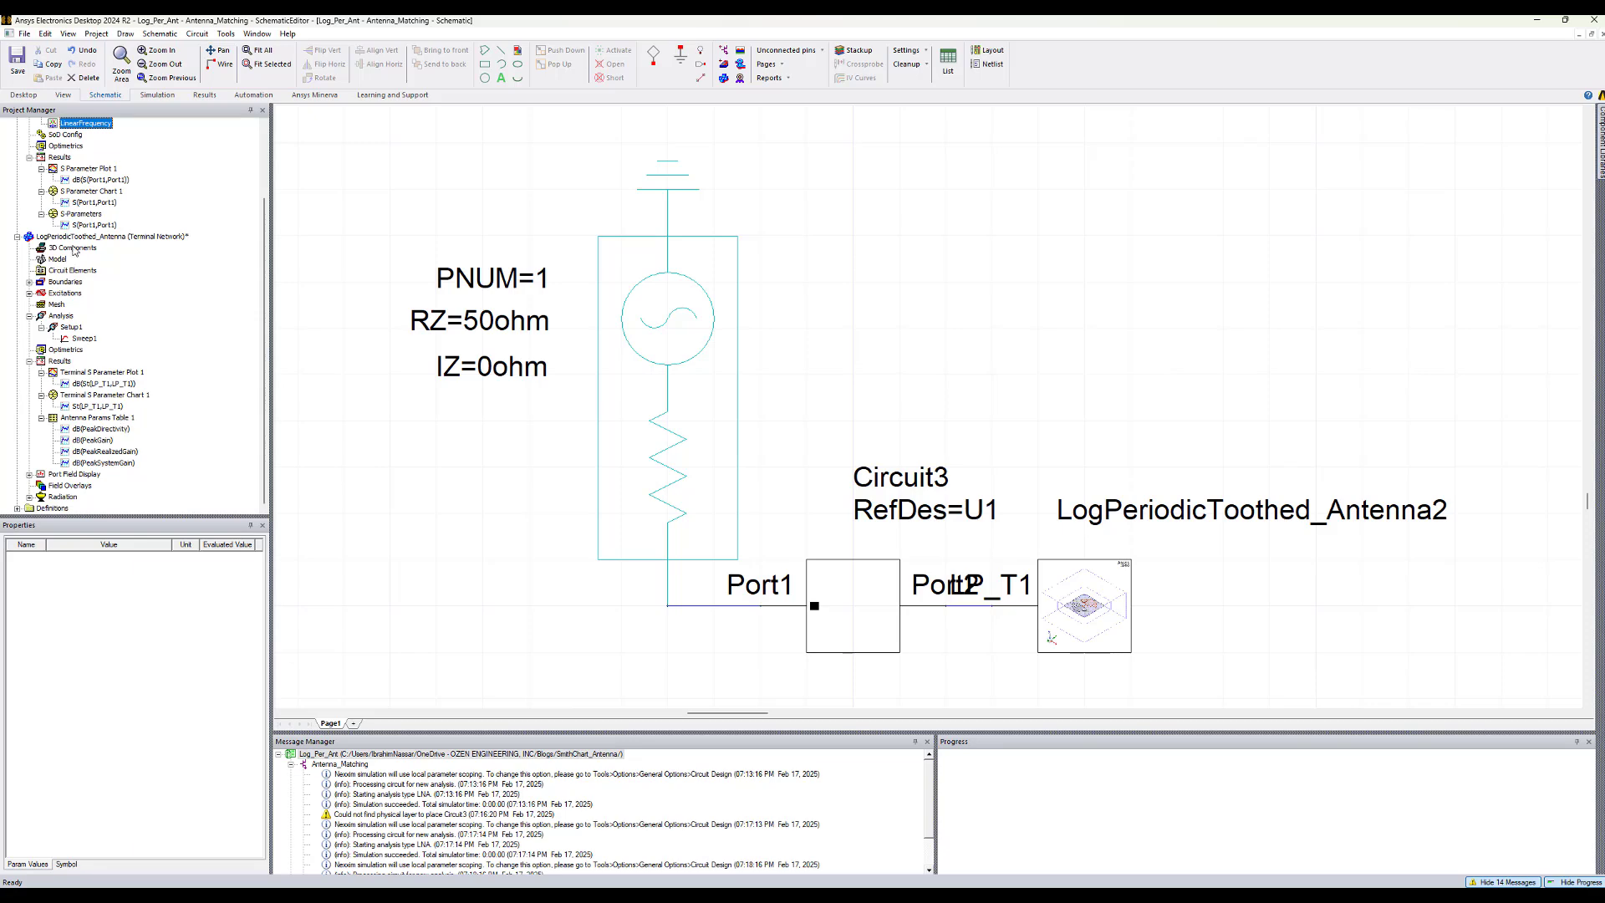
double_click(75, 238)
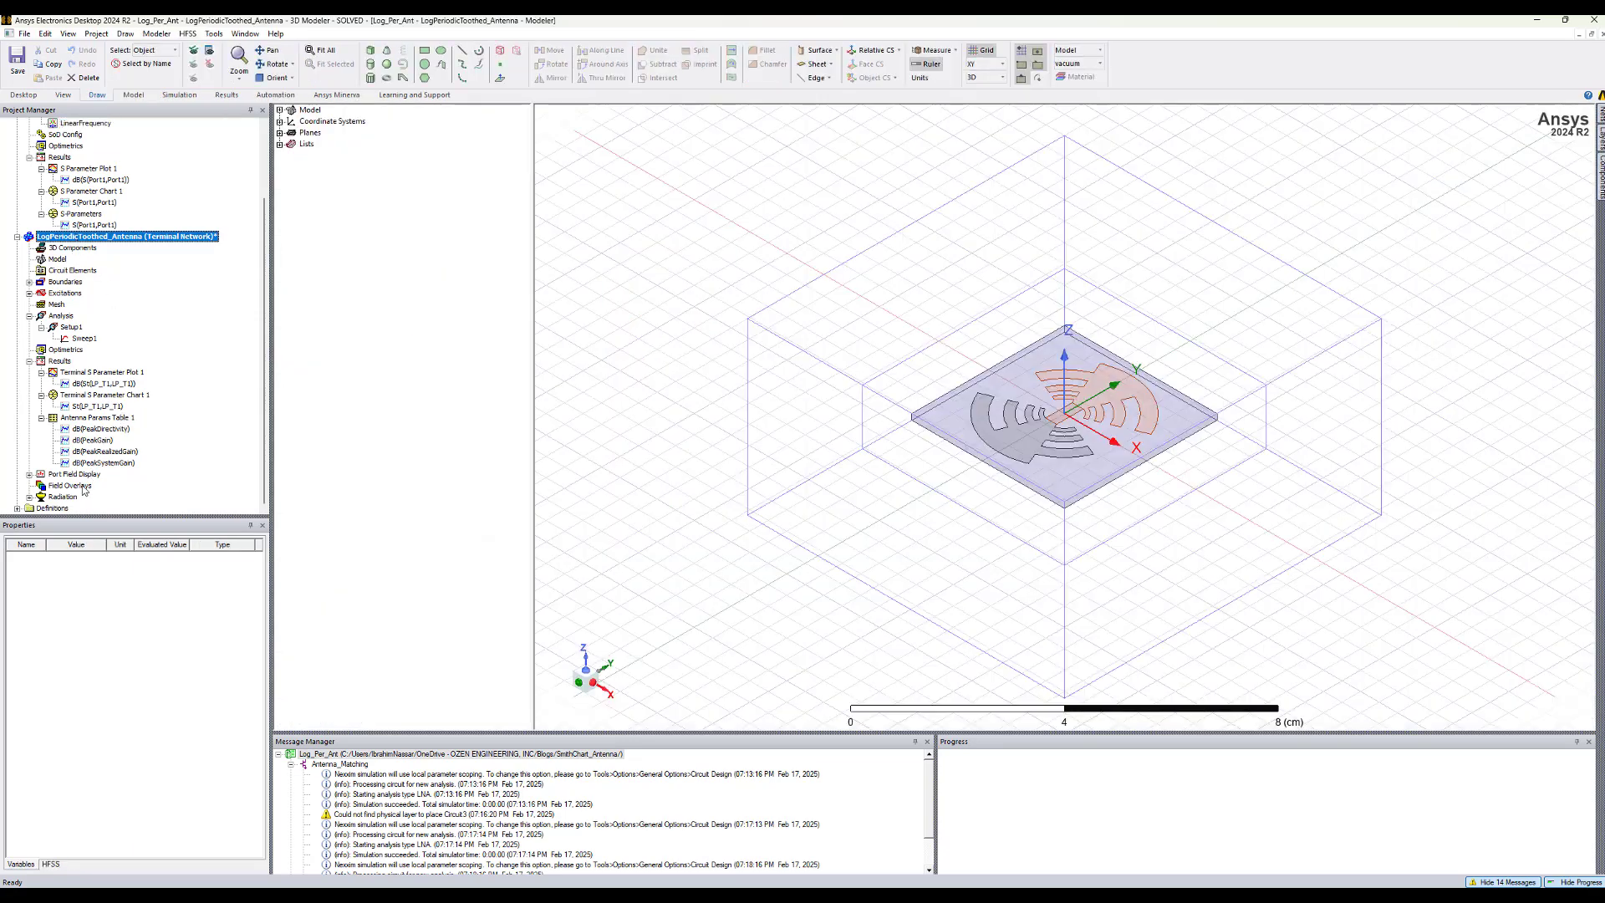
Step: Review post-process sources unchanged, then see Antenna Params Table 1 with 3.153126 dB system gain
right_click(83, 487)
left_click(122, 572)
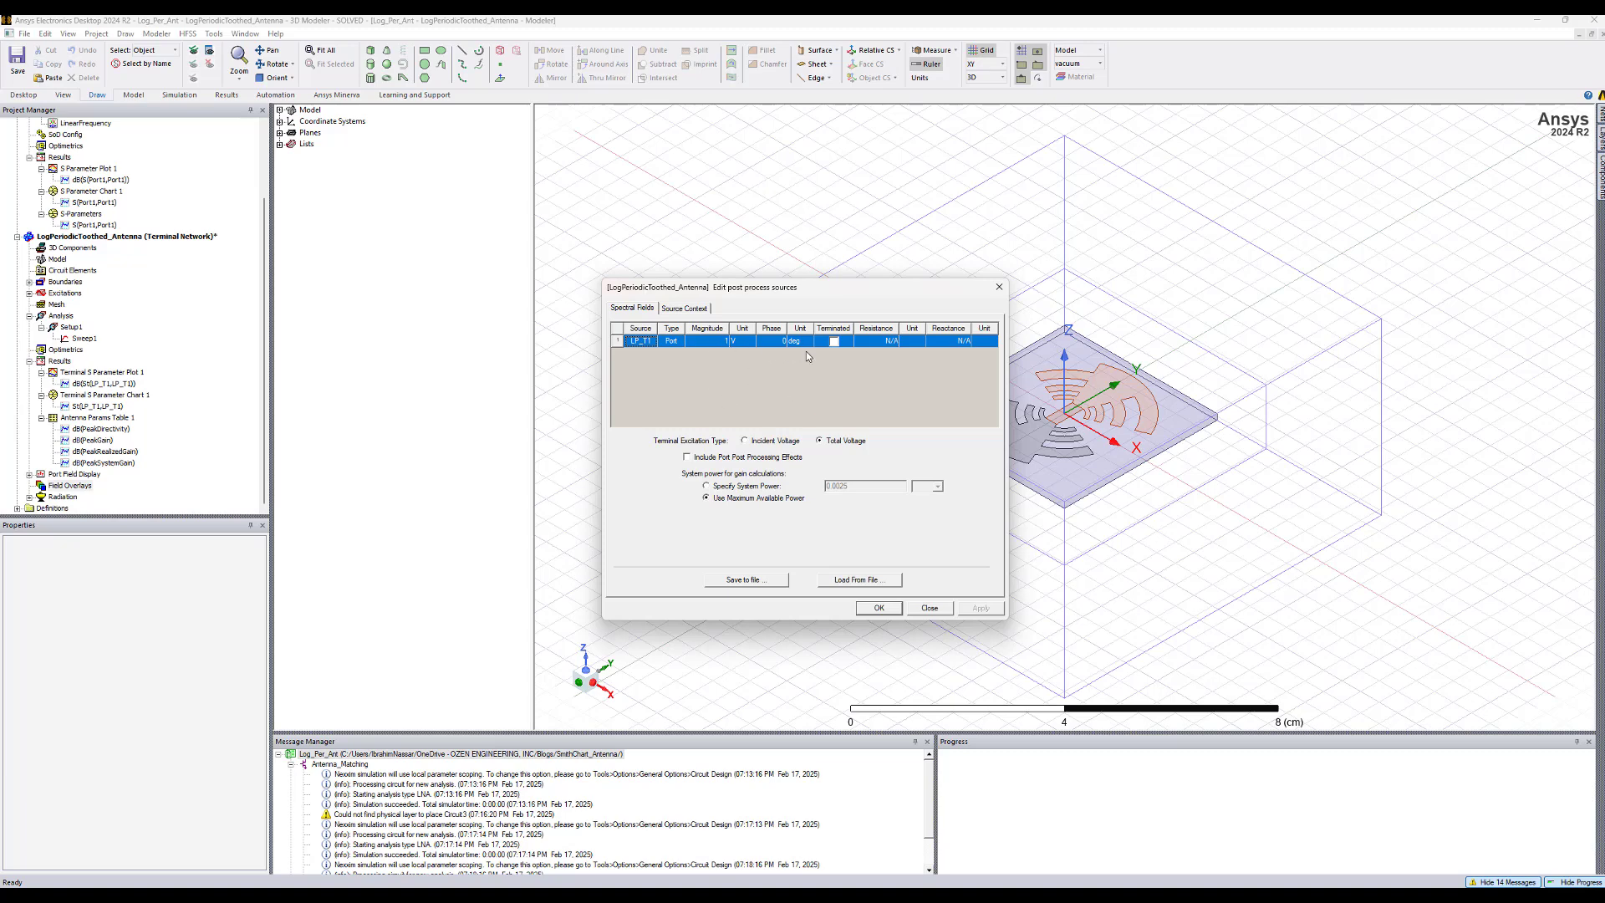
left_click(879, 608)
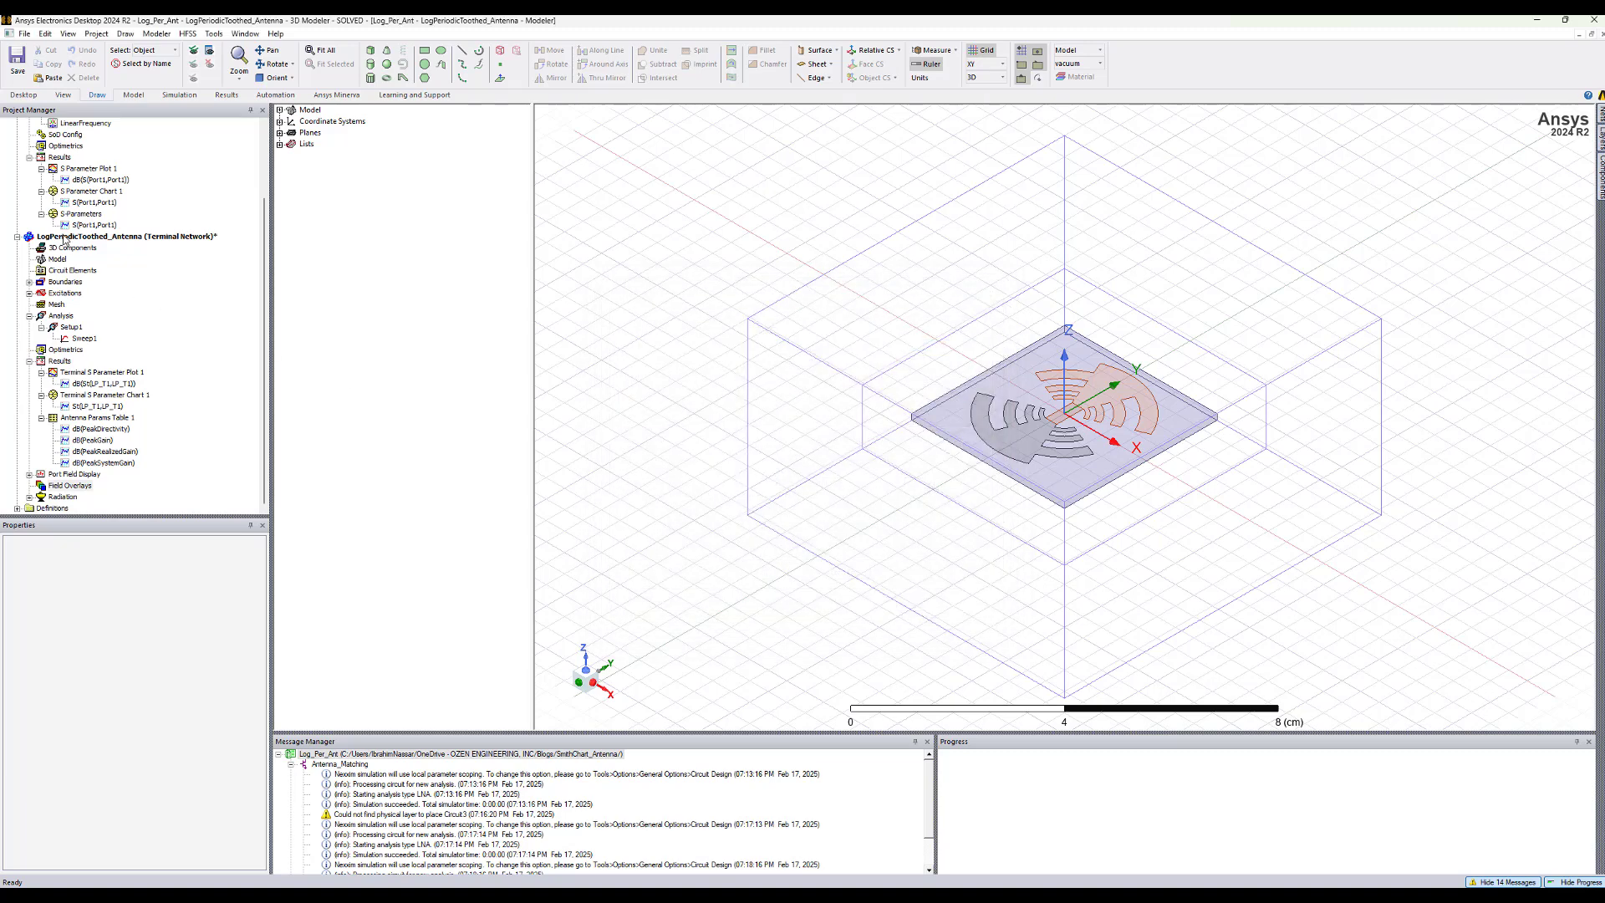
scroll(71, 243, "up", 1)
double_click(98, 451)
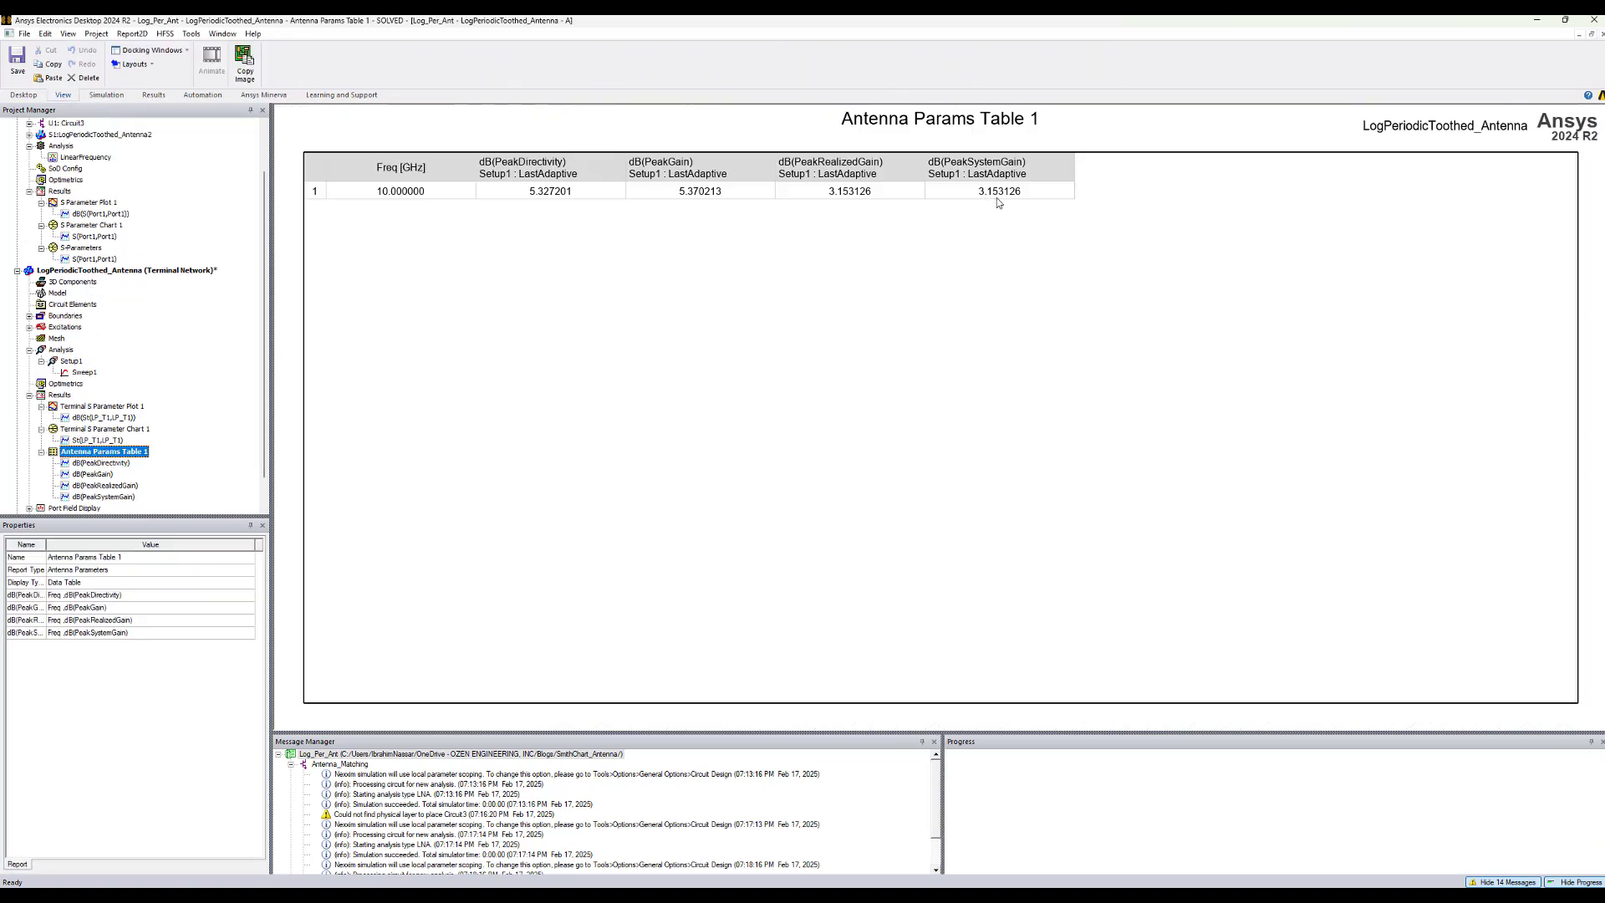
scroll(65, 215, "up", 2)
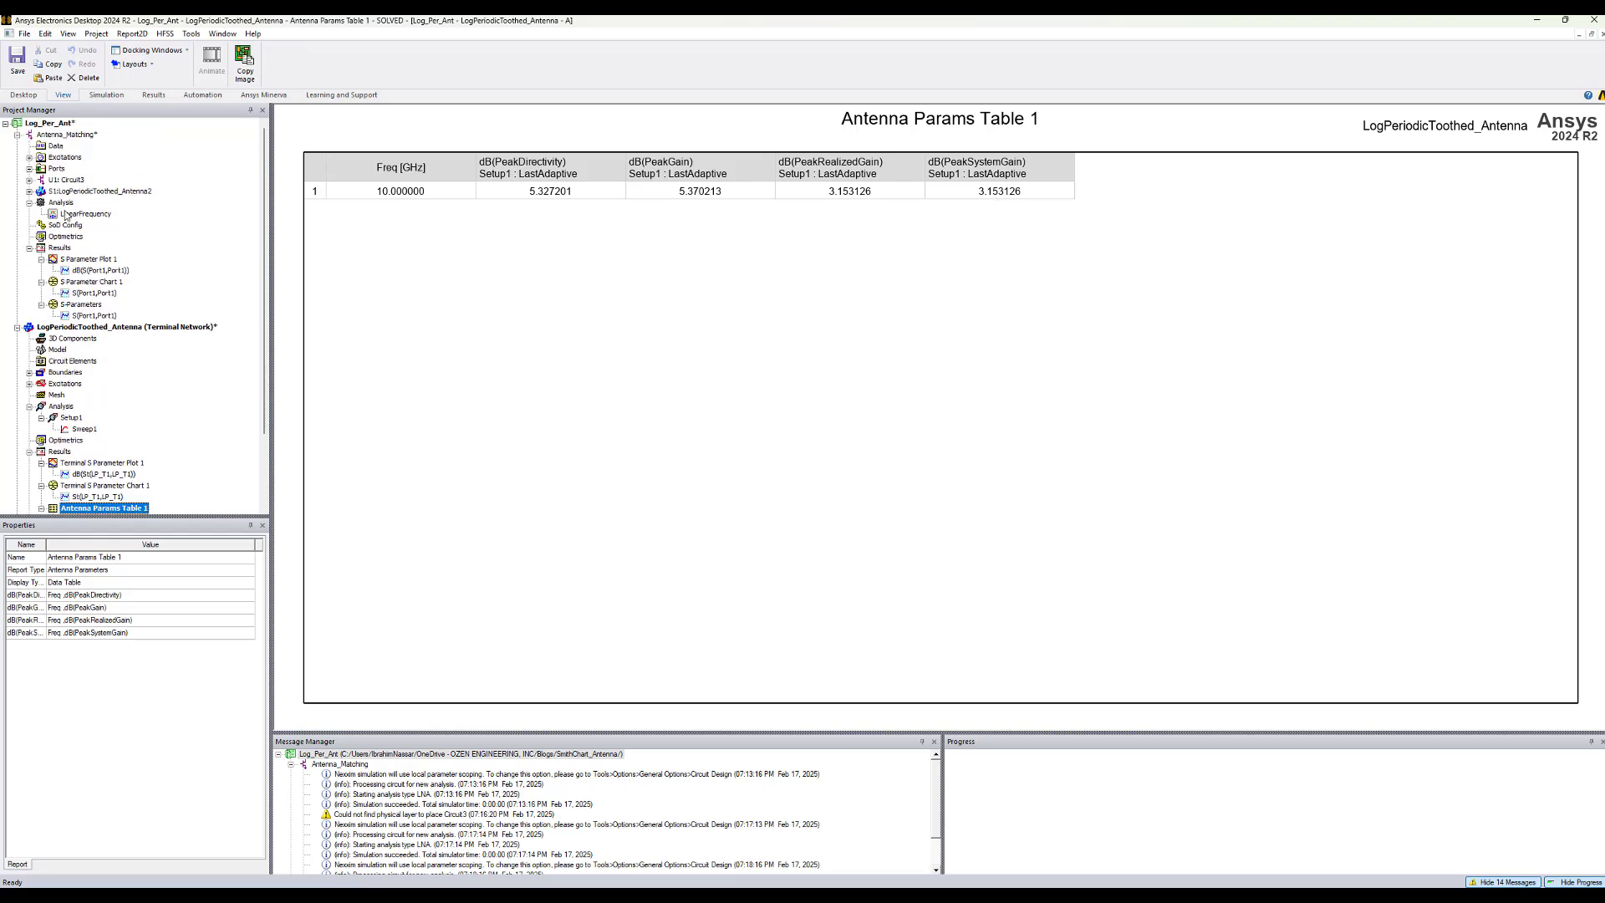
Step: Push LinearFrequency excitations from the LogPeriodicToothed_Antenna2 component to its HFSS design
double_click(82, 135)
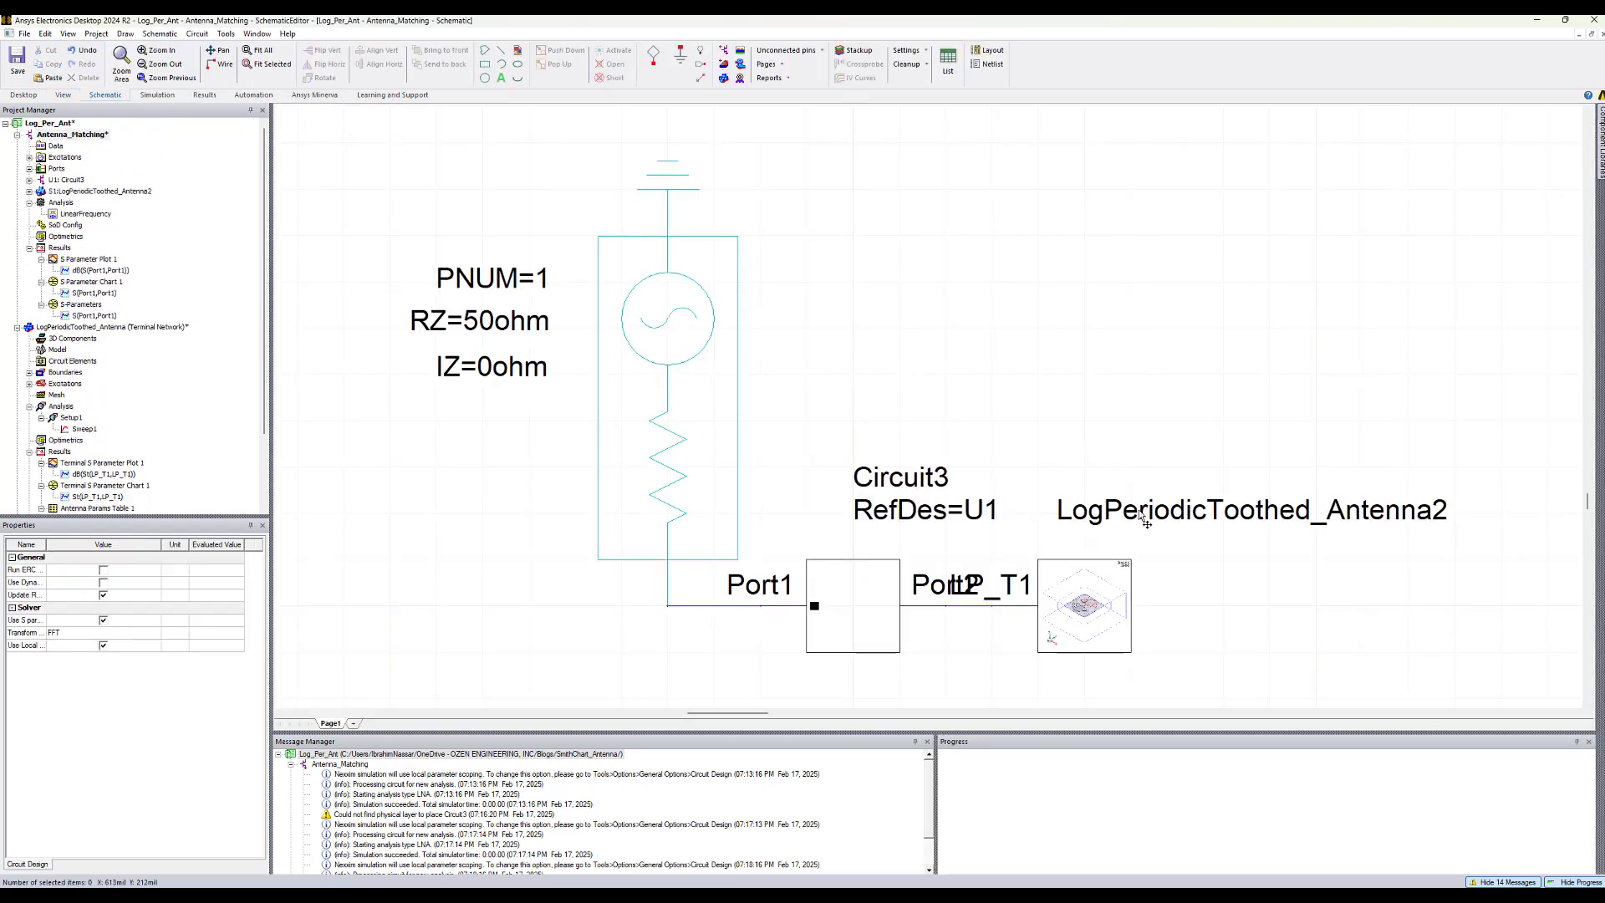
left_click(1086, 575)
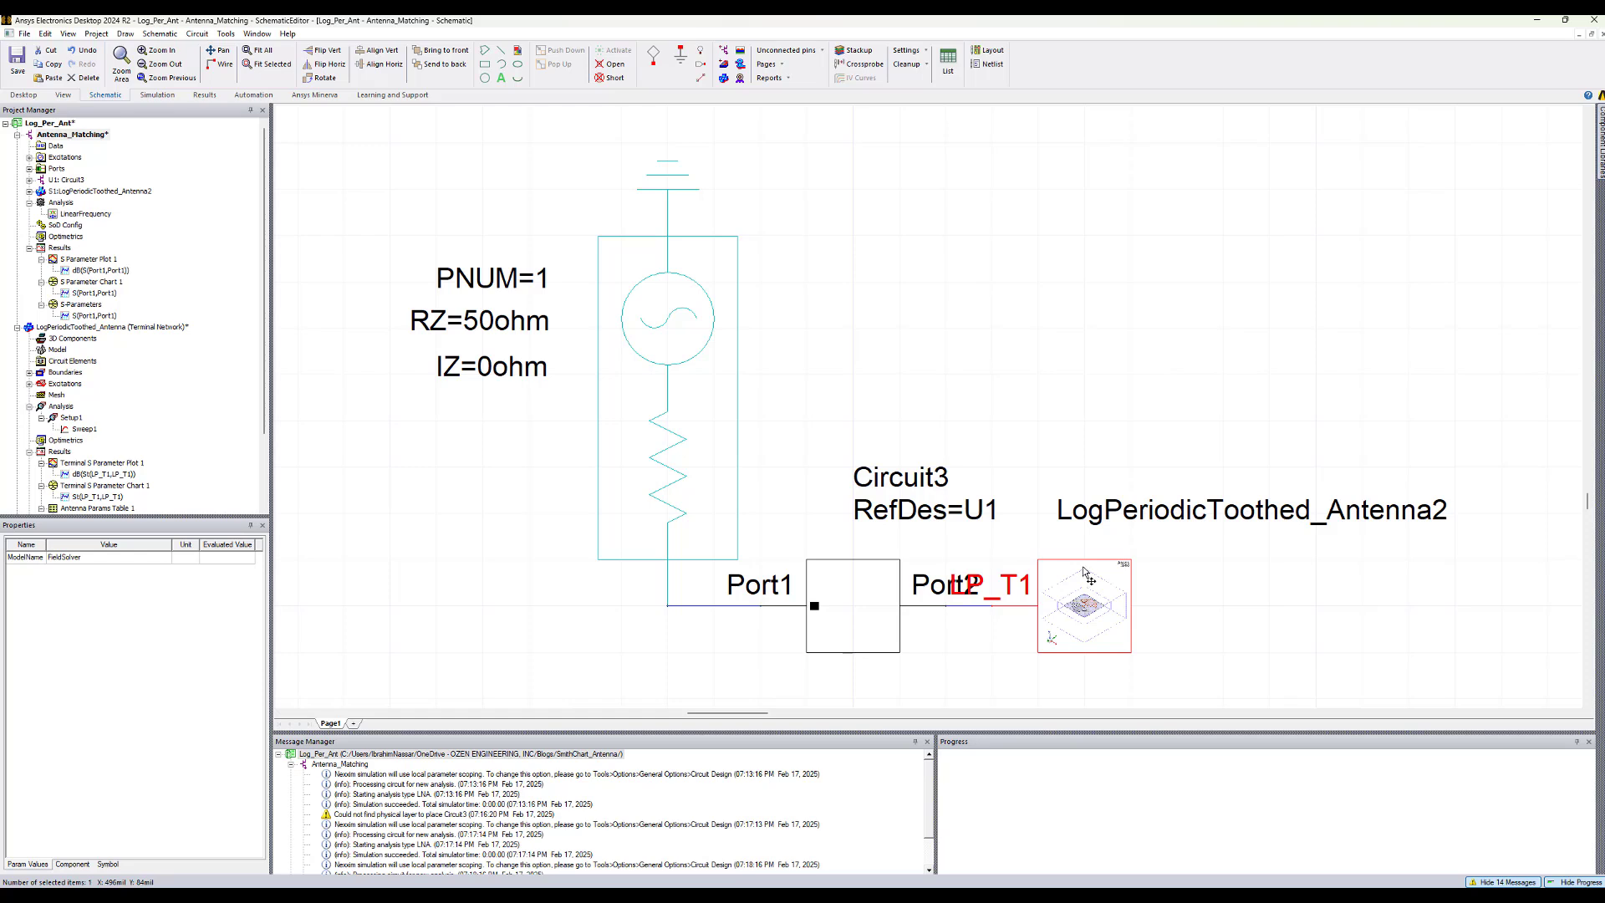
right_click(1084, 572)
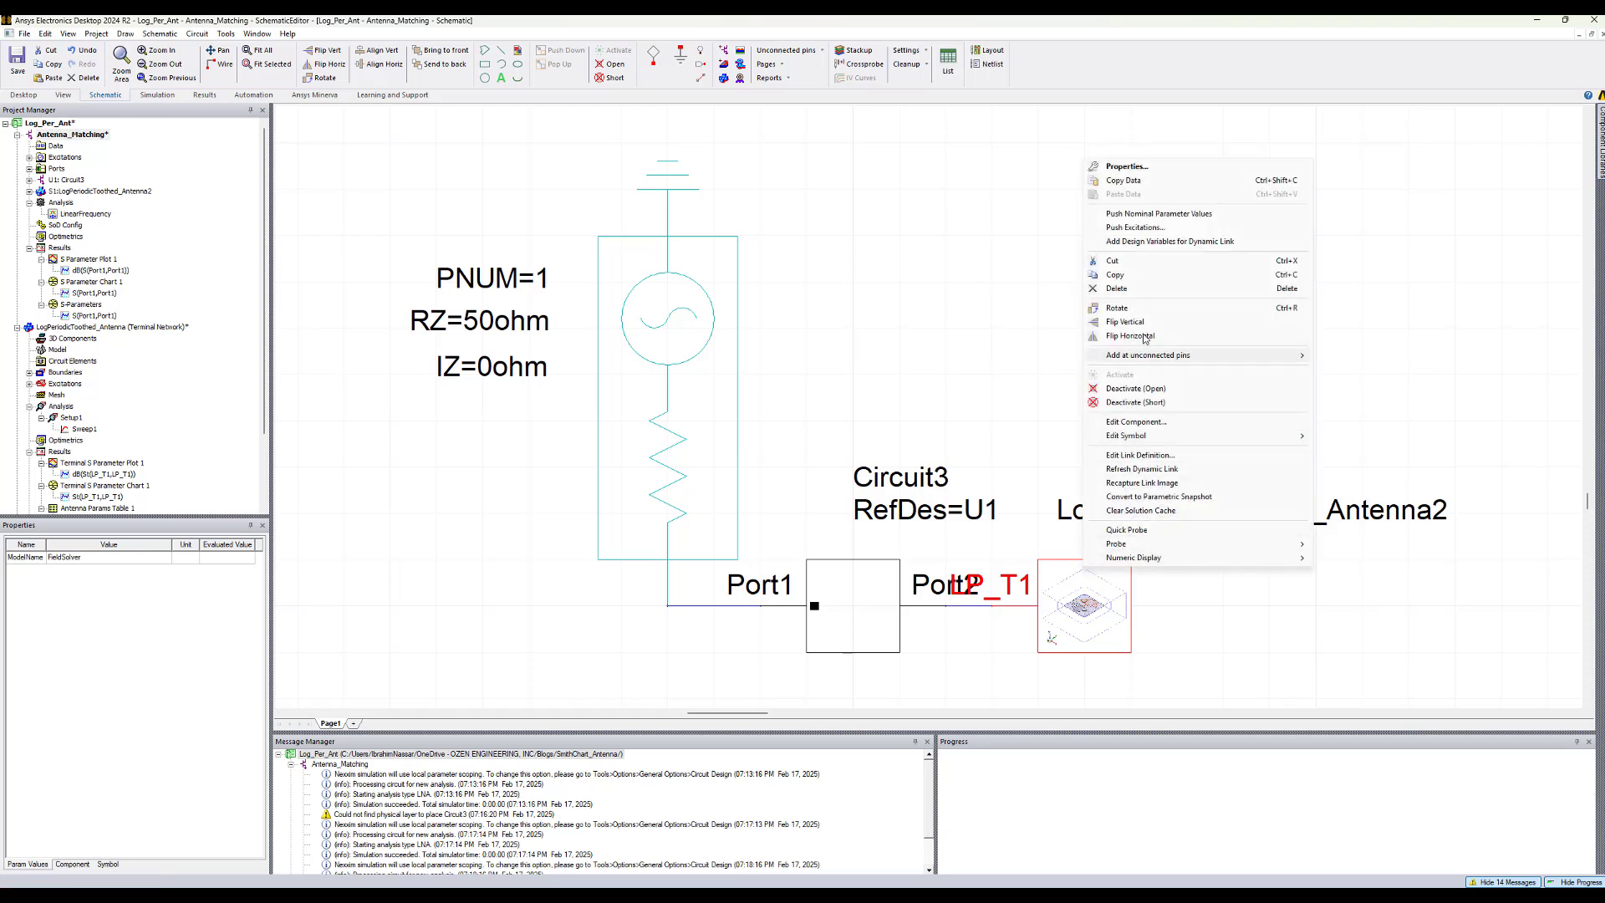
left_click(1147, 228)
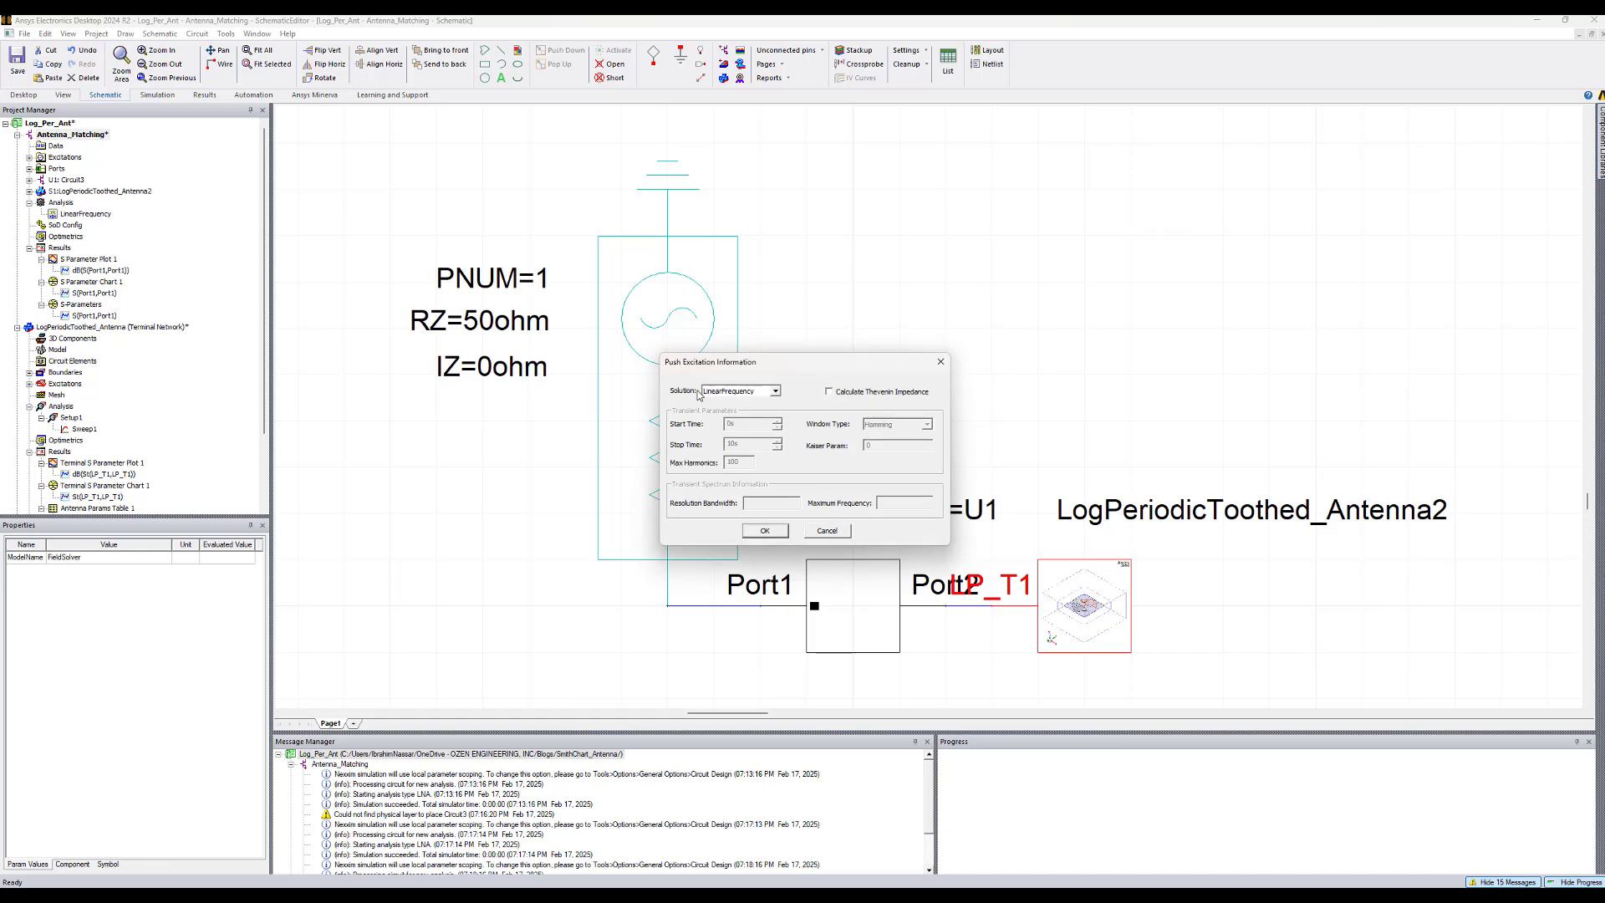
left_click(765, 531)
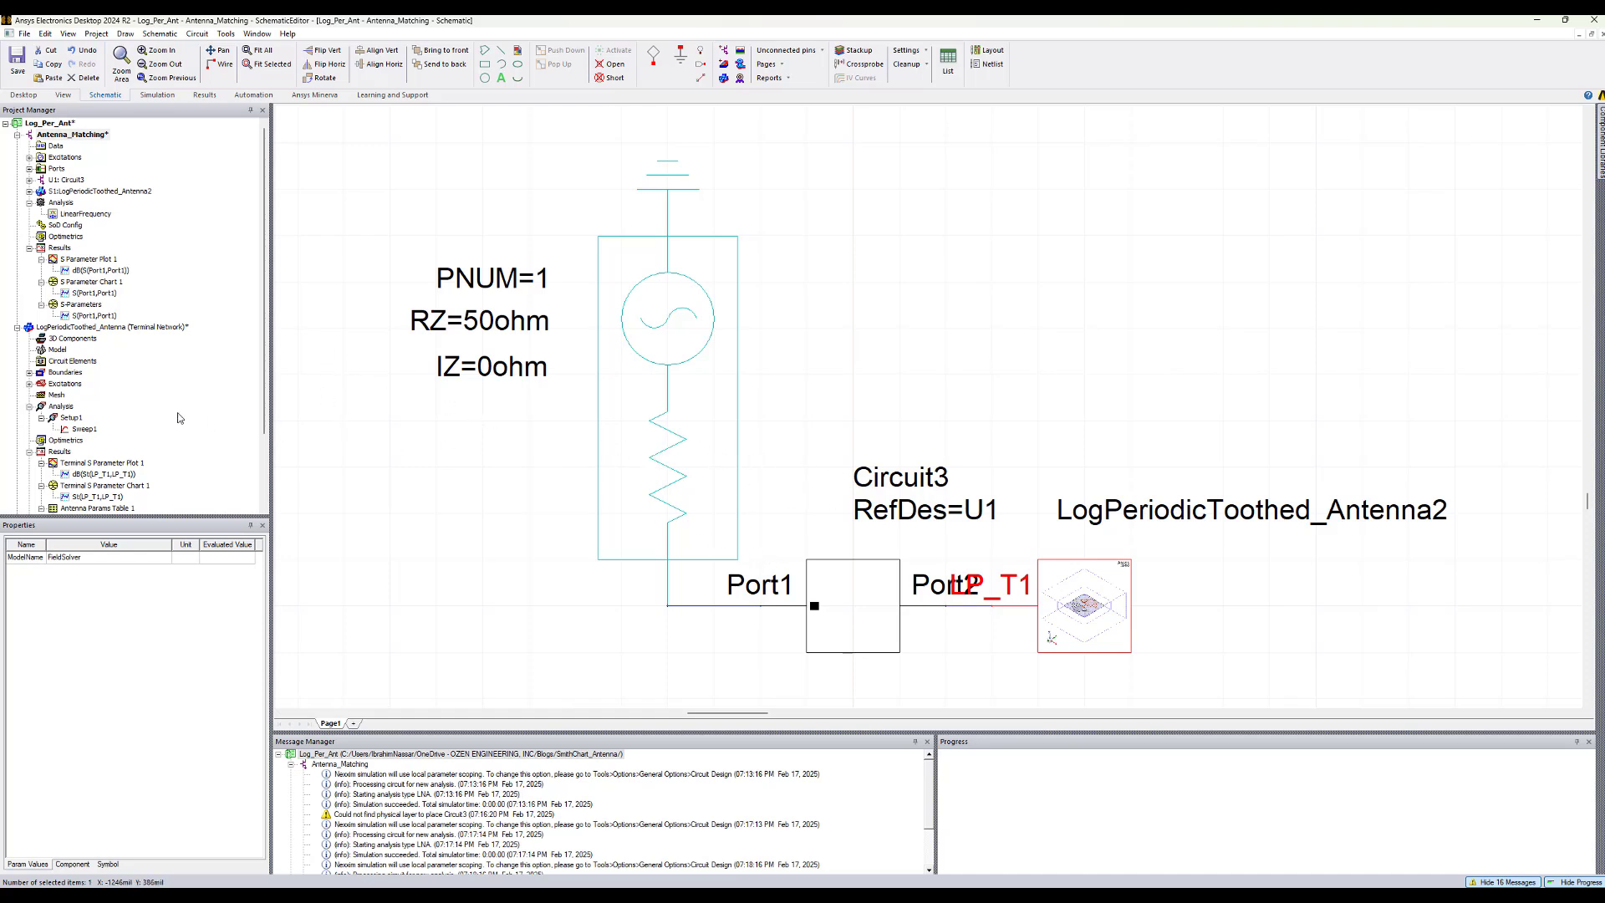
scroll(167, 427, "down", 3)
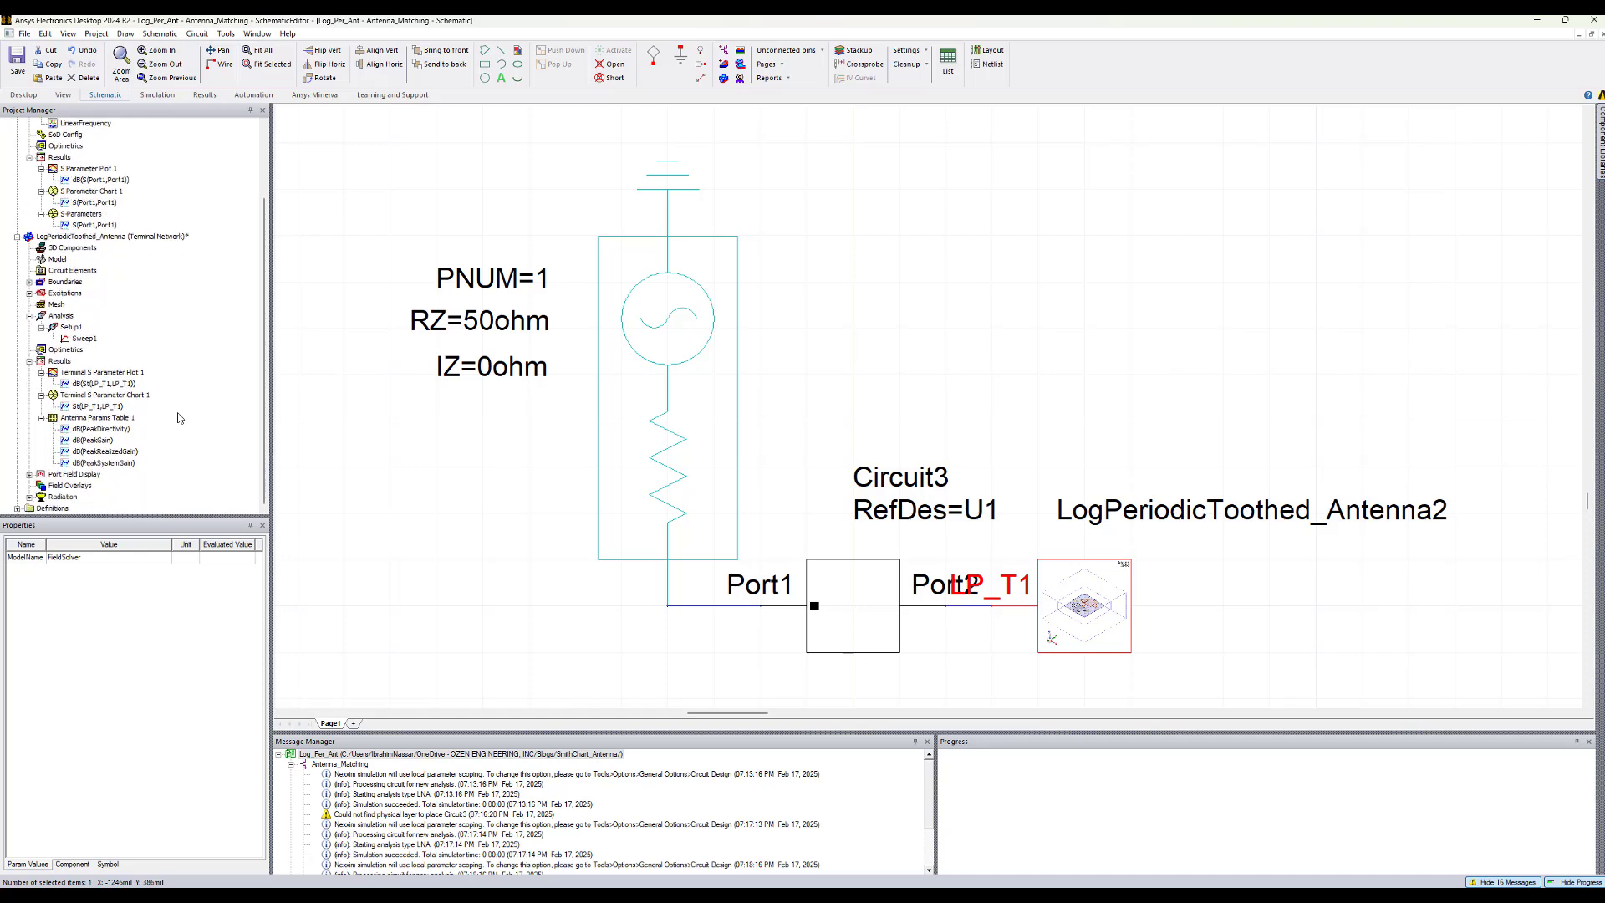
Step: Include port post-processing effects with 0.0025 system power in the antenna's post-process sources
right_click(77, 484)
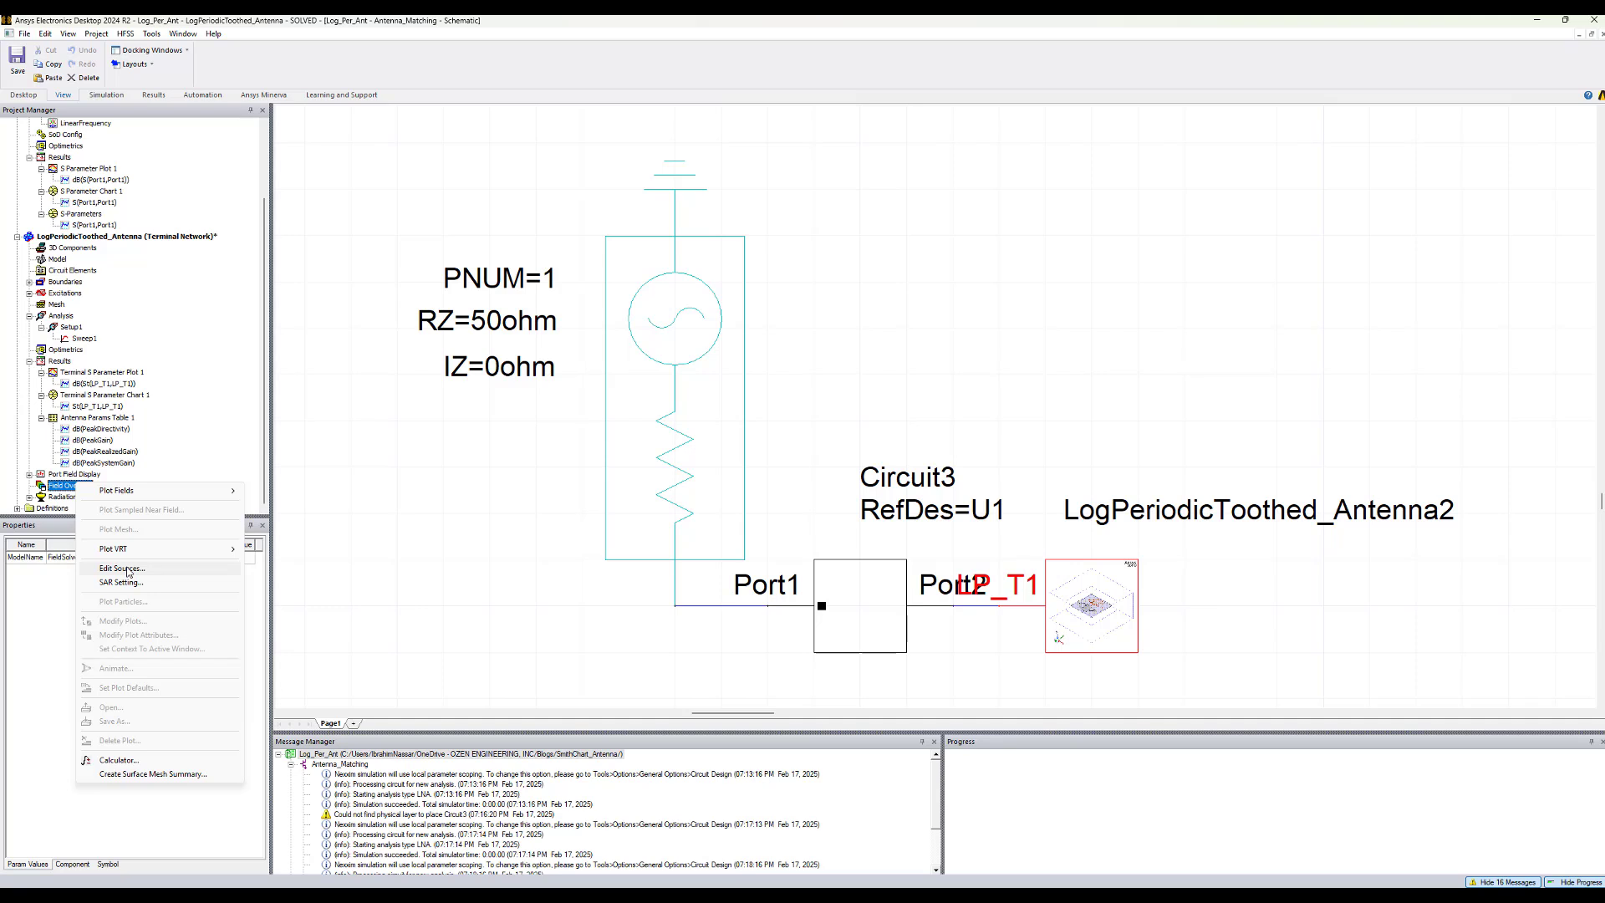
left_click(133, 568)
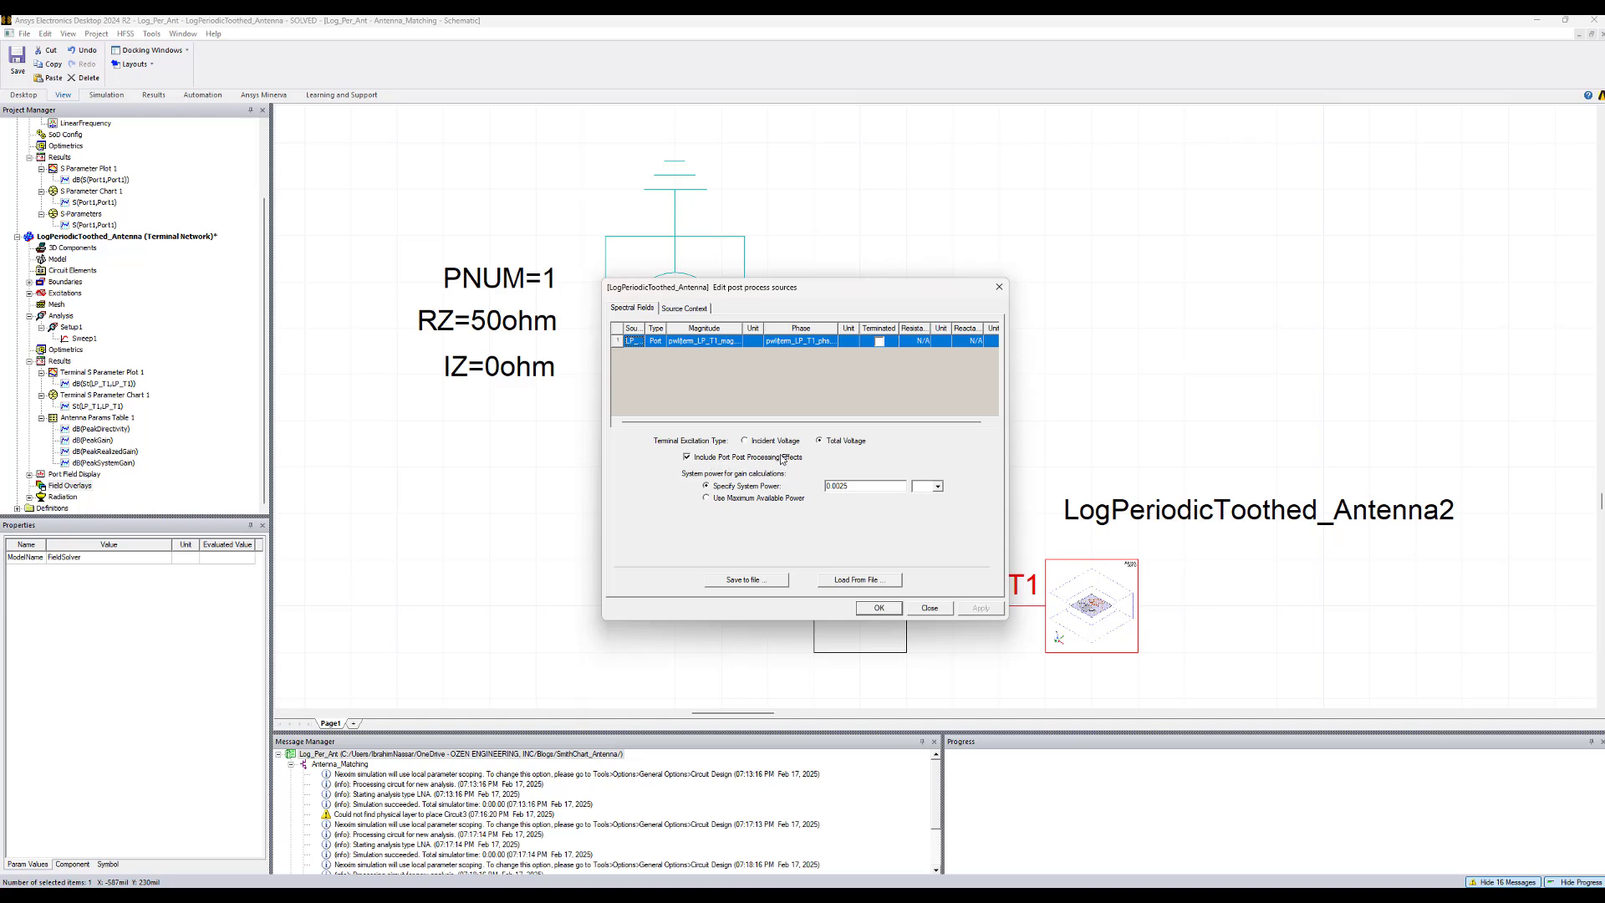
left_click(870, 609)
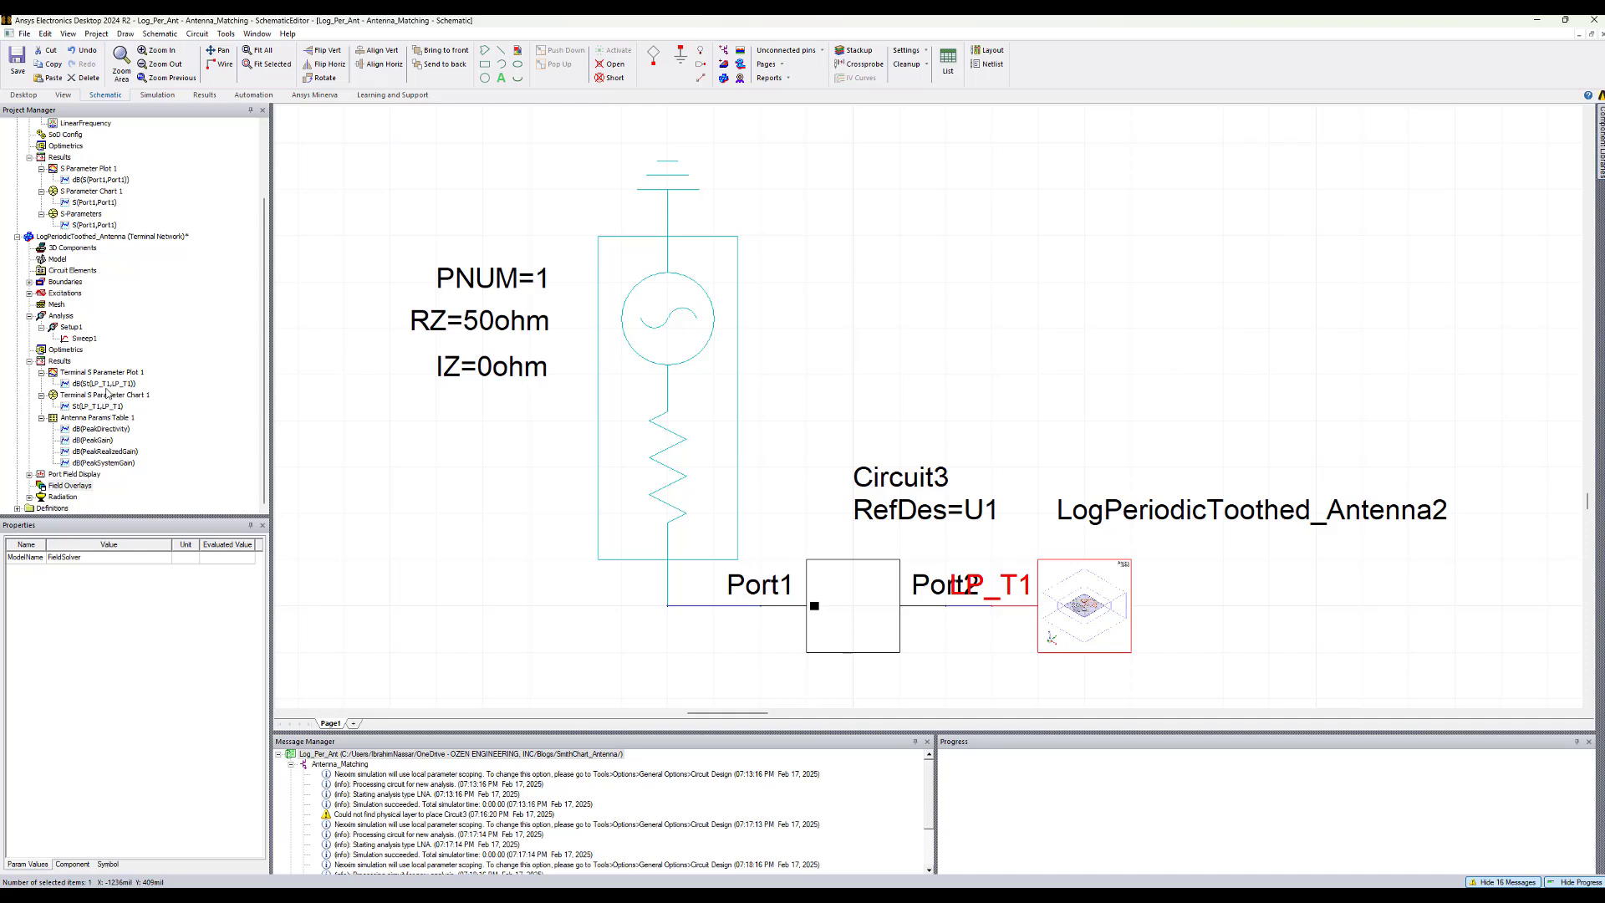
Step: Confirm 5.357961 dB peak system gain in Antenna Params Table 1, then view Terminal S Parameter Plot 1
double_click(107, 418)
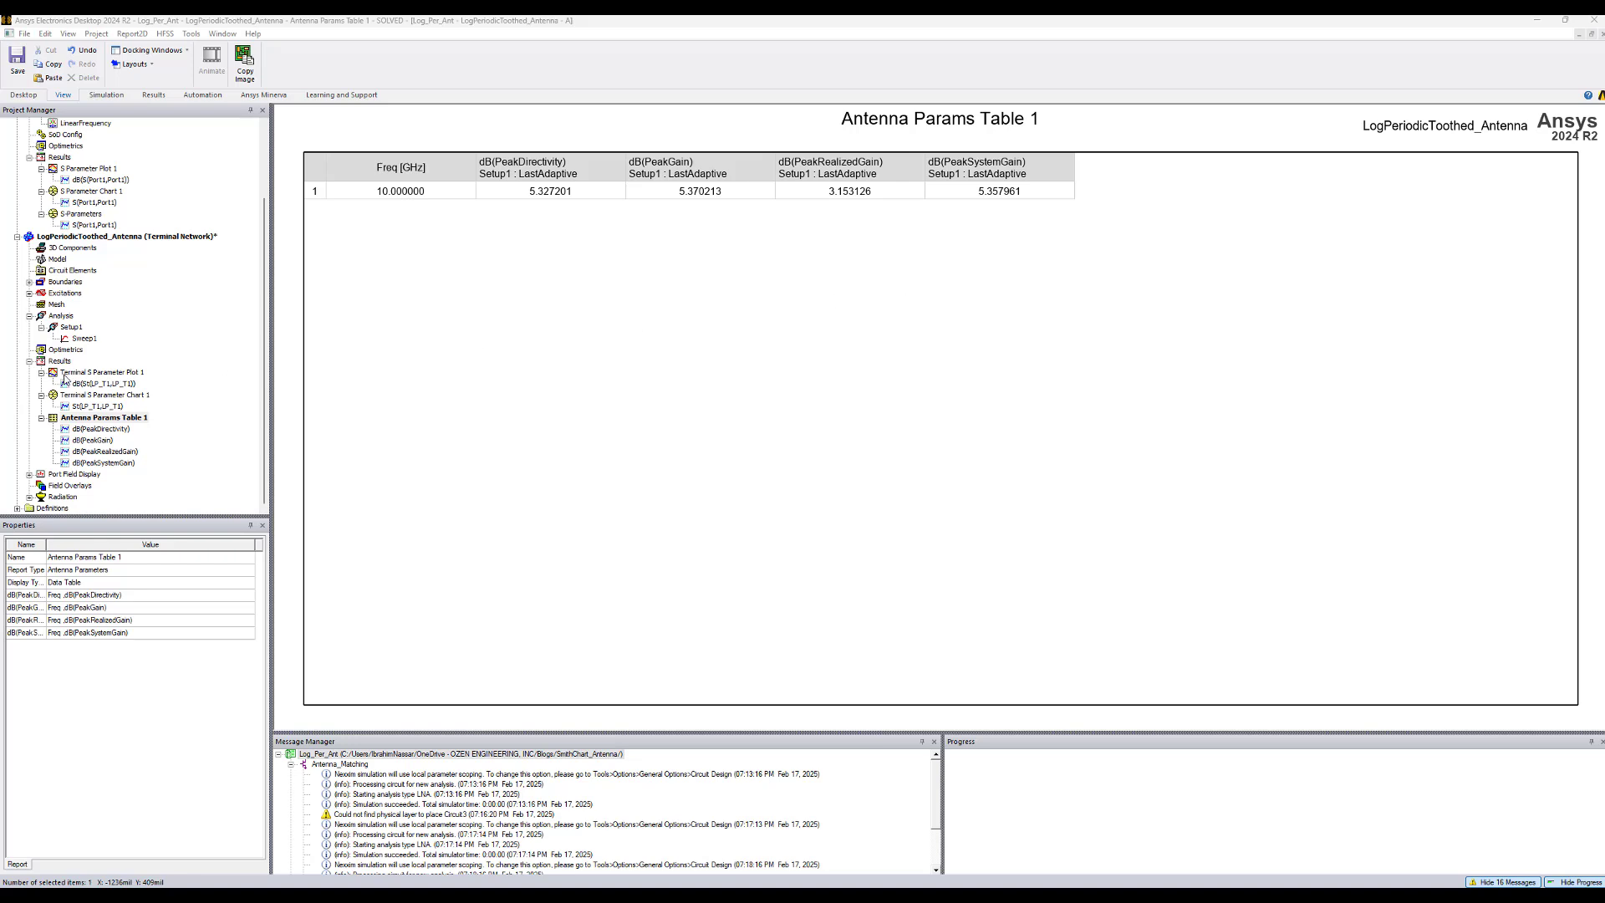
double_click(66, 374)
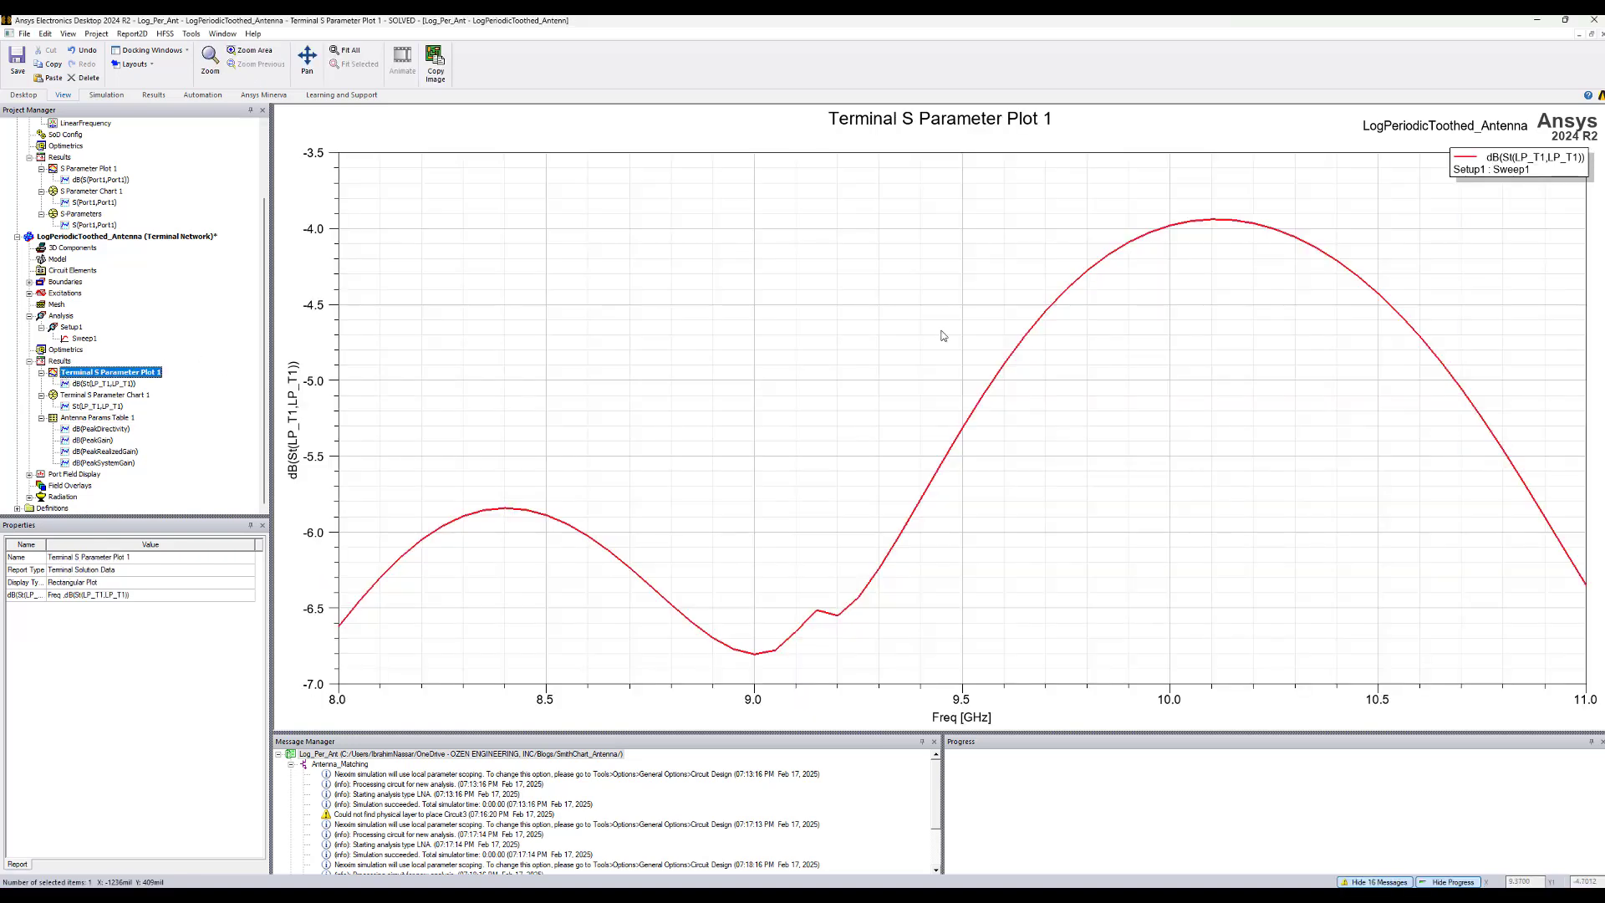